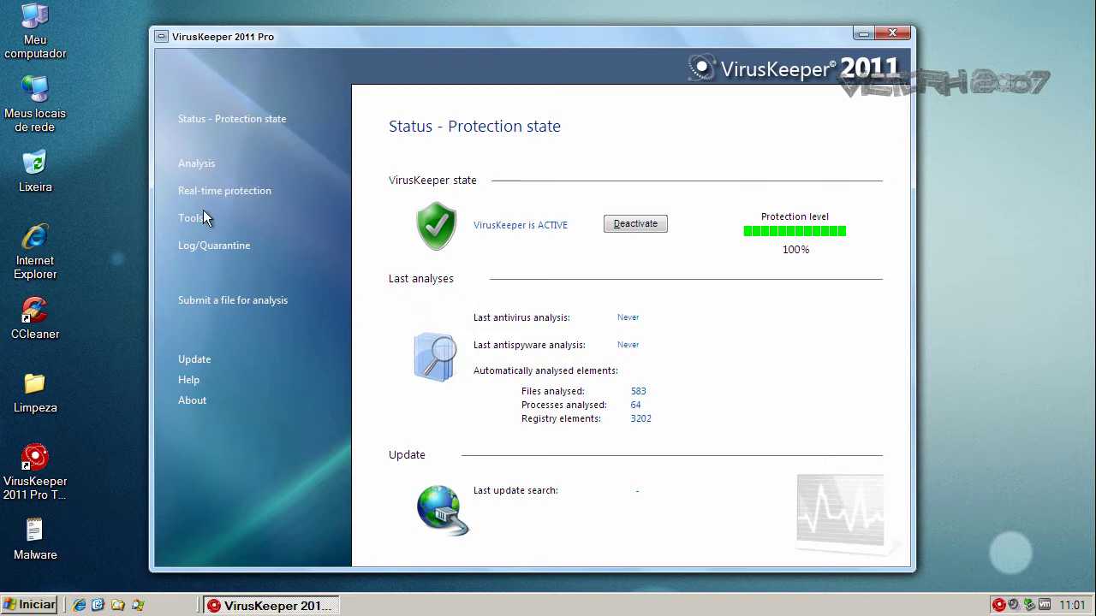
- Review the Analysis, Real-time protection and Tools pages of VirusKeeper, and return to the protection status page
click(196, 168)
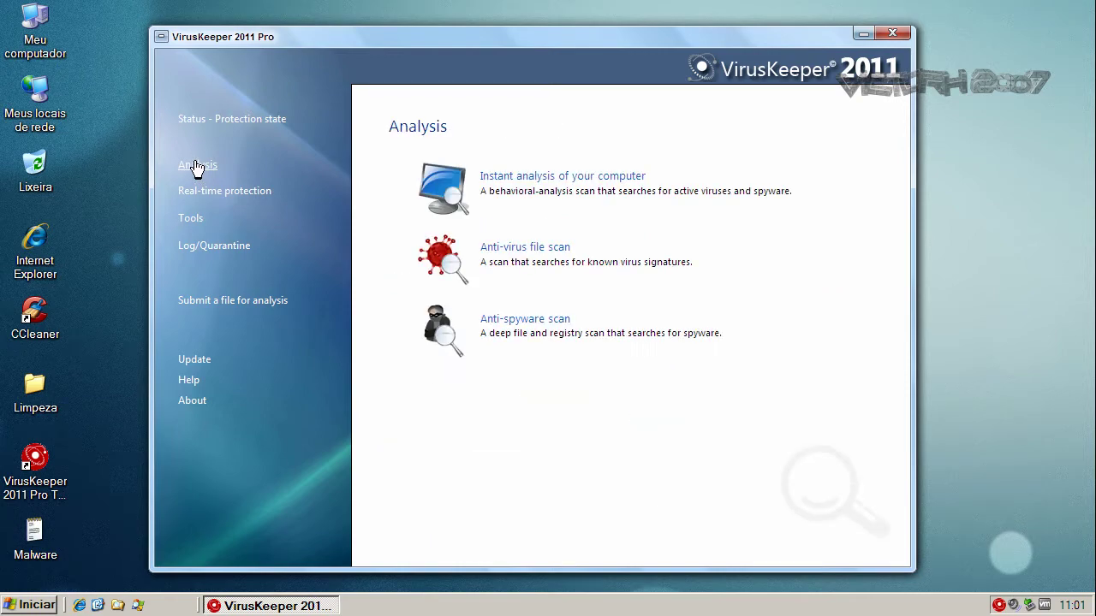
click(198, 196)
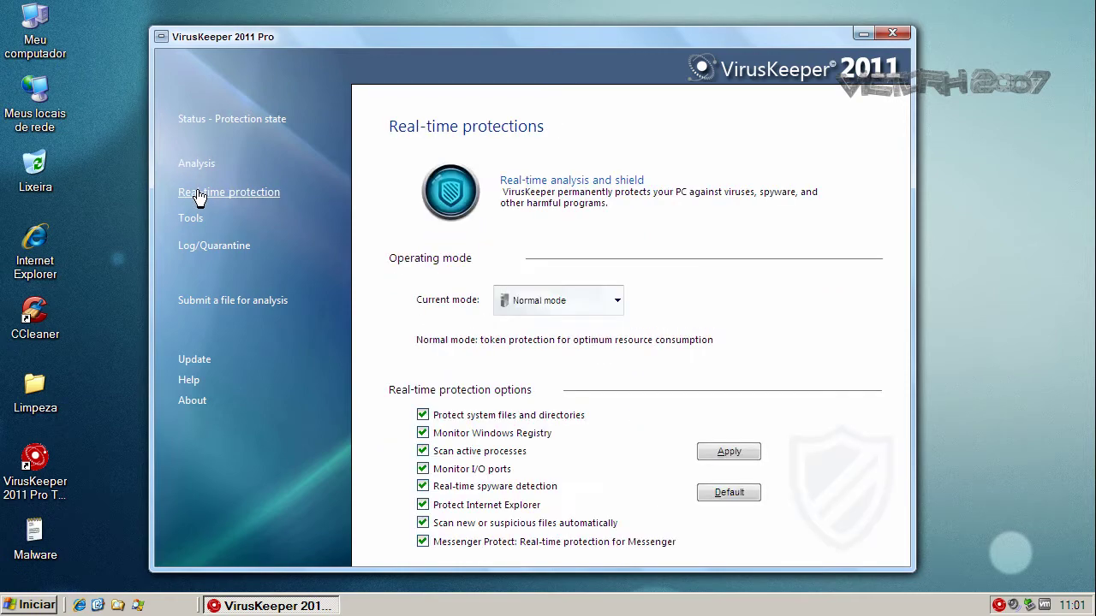
click(200, 224)
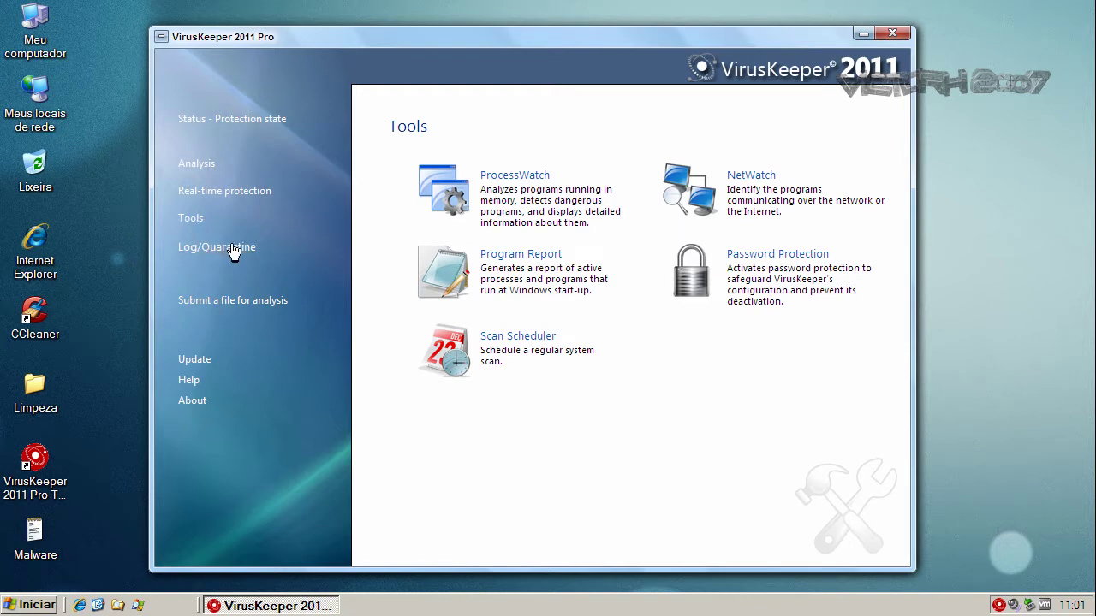
click(207, 125)
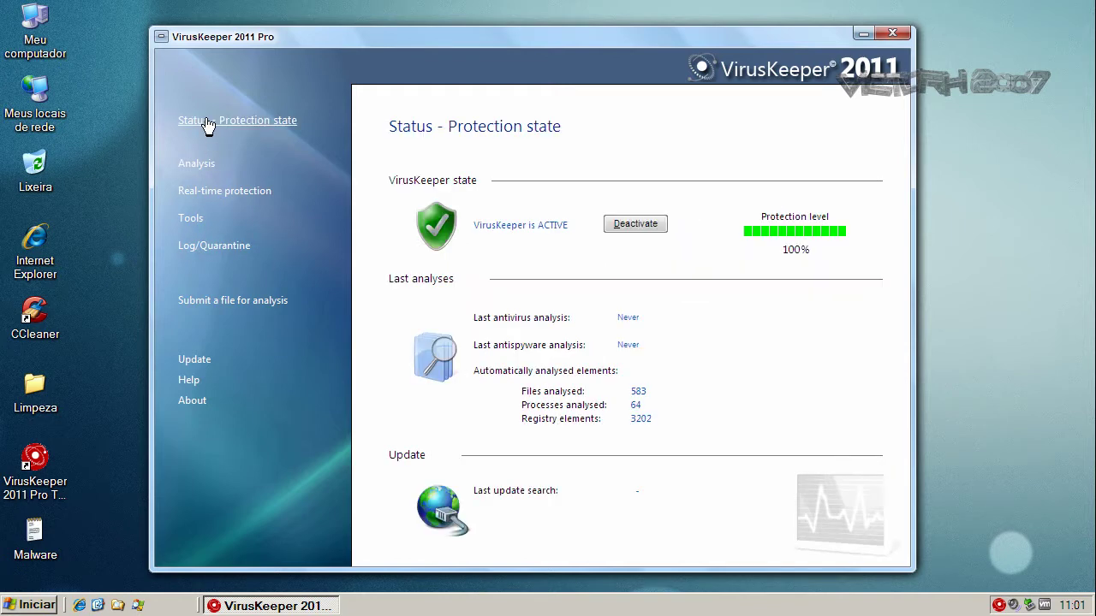
- Examine the programs running in memory with the ProcessWatch tool, close it and return to the protection status page
click(196, 221)
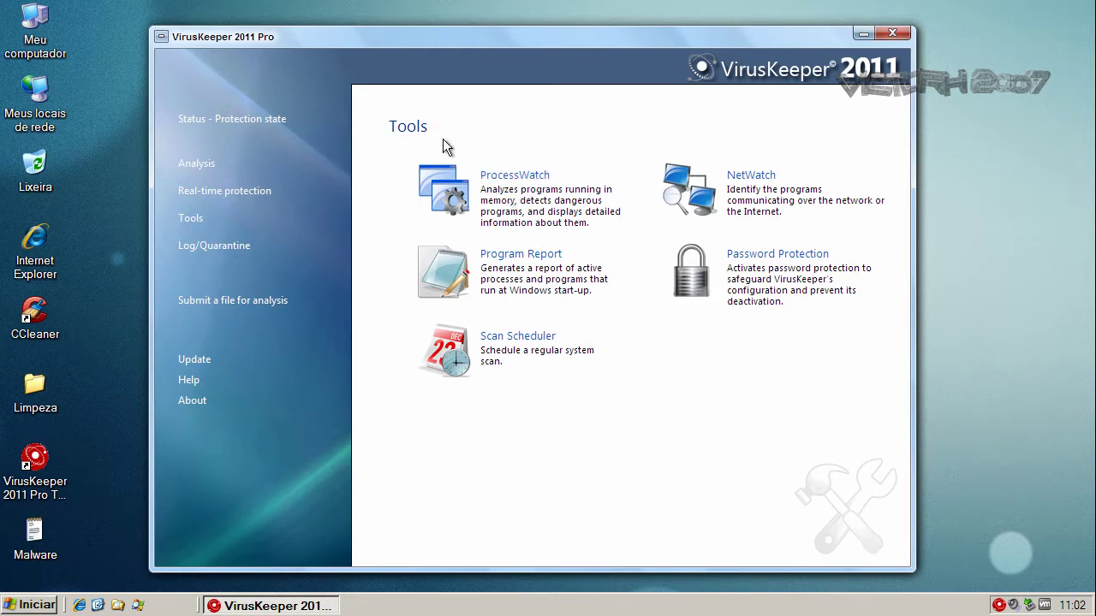
click(531, 178)
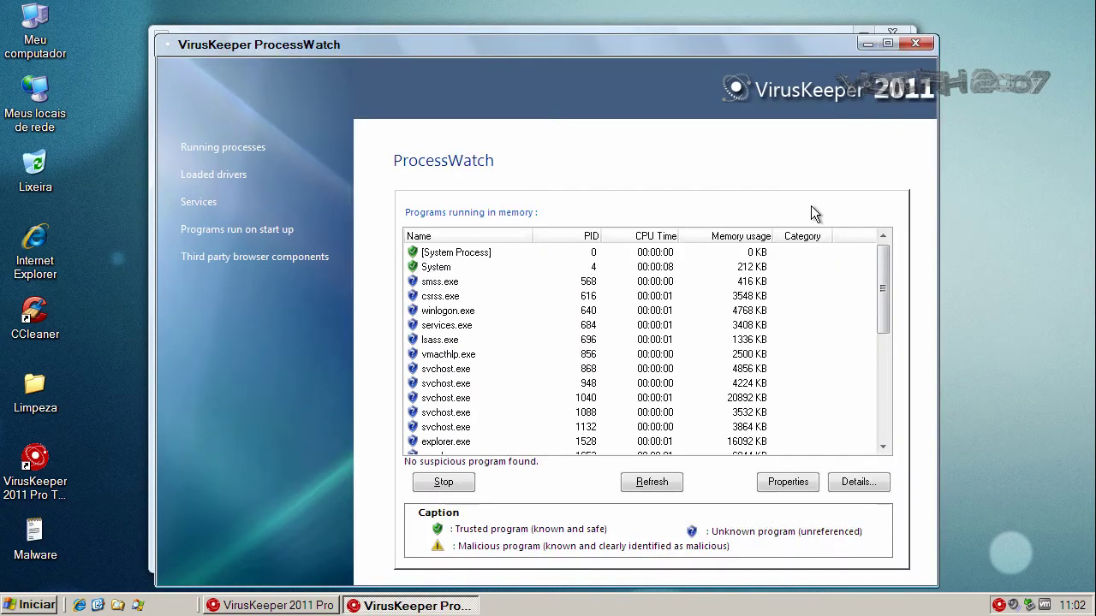
drag(882, 278, 894, 256)
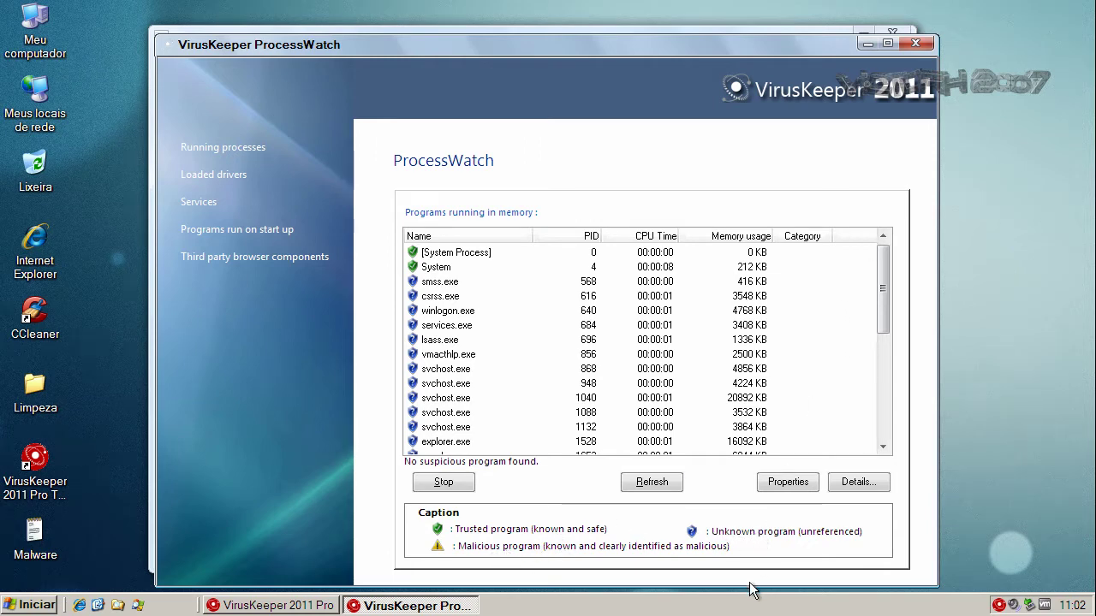
click(914, 39)
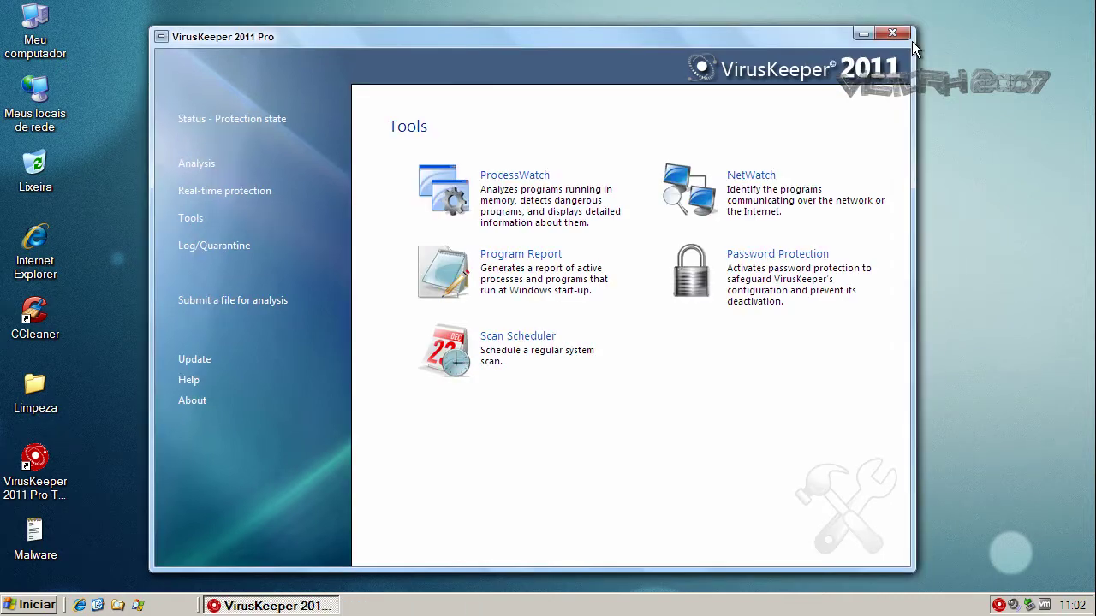
click(246, 127)
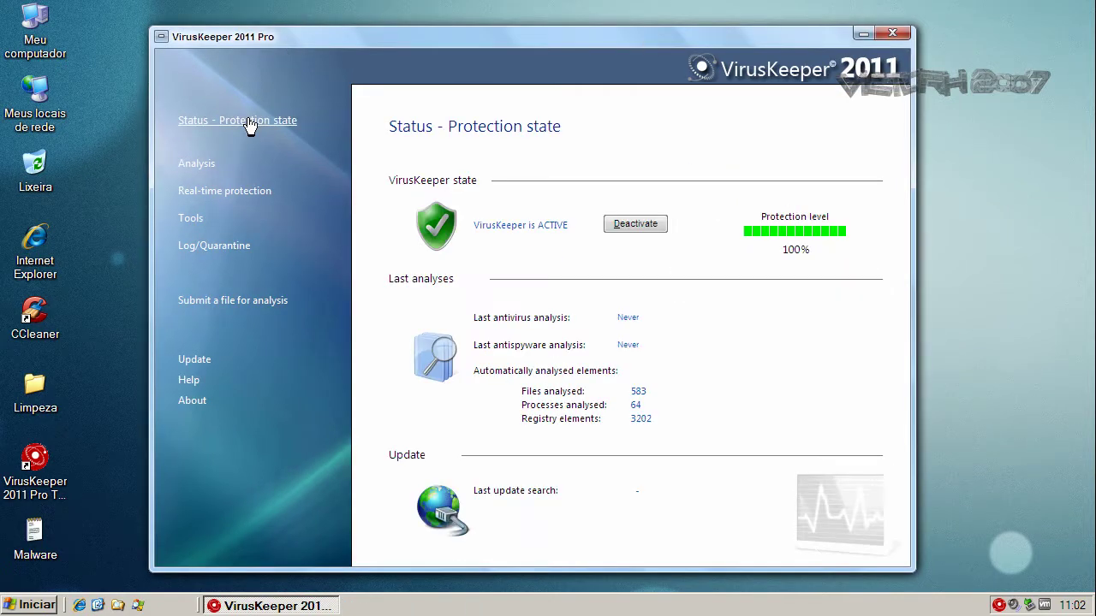
- Try to update VirusKeeper immediately, dismiss the trial notice and close the main VirusKeeper window
click(199, 363)
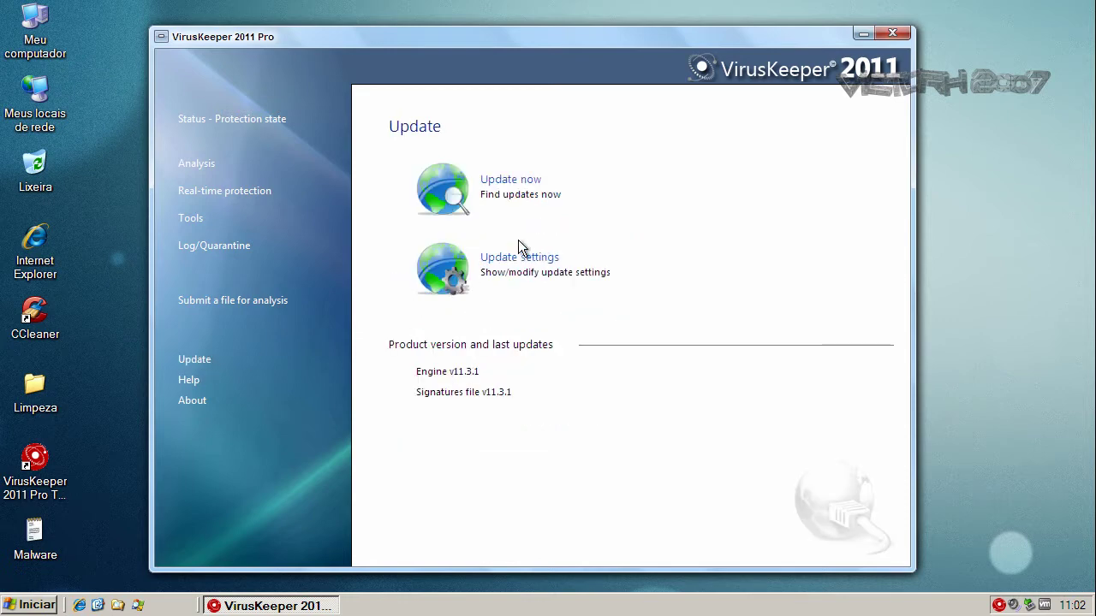
click(519, 181)
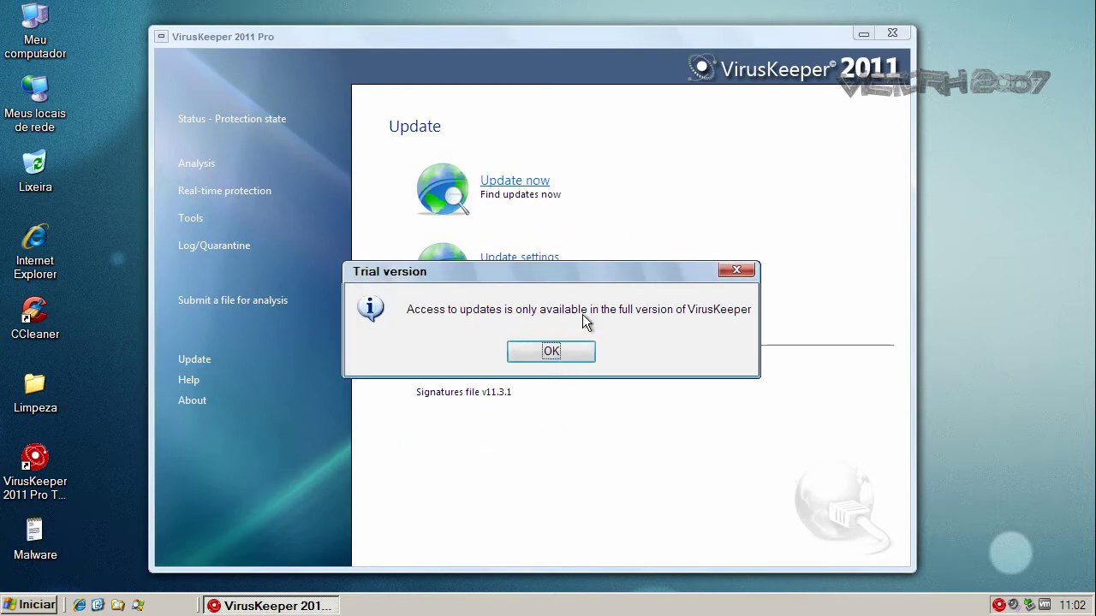
click(550, 351)
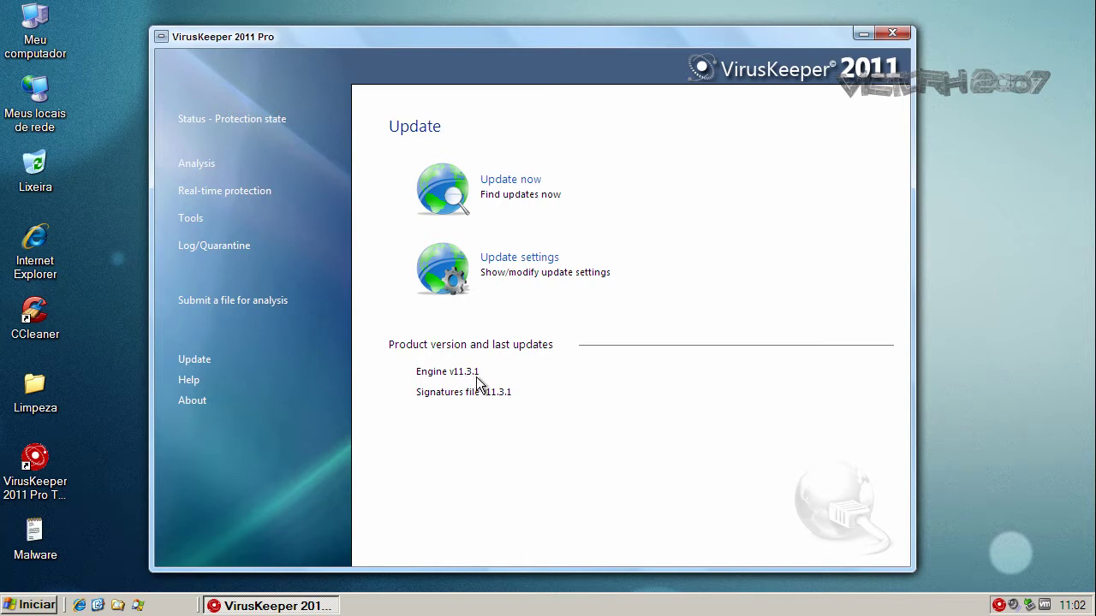
click(894, 34)
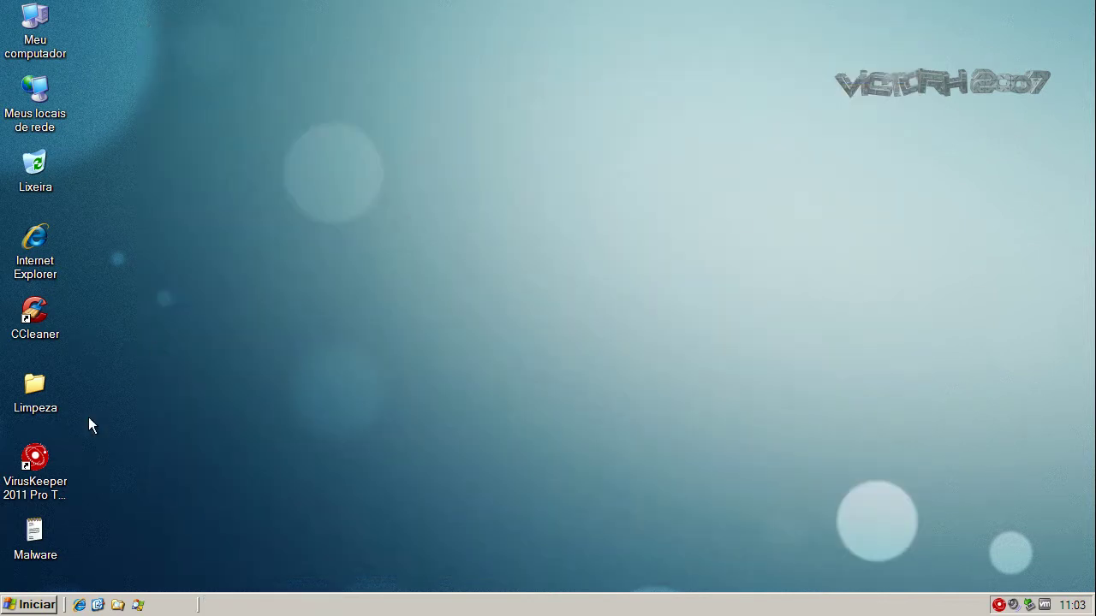
- Switch to Process Explorer, examine the resource usage of VirusKeeper.exe, vk_scanprocess.exe and vk_watchop.exe, and minimize the window
click(139, 606)
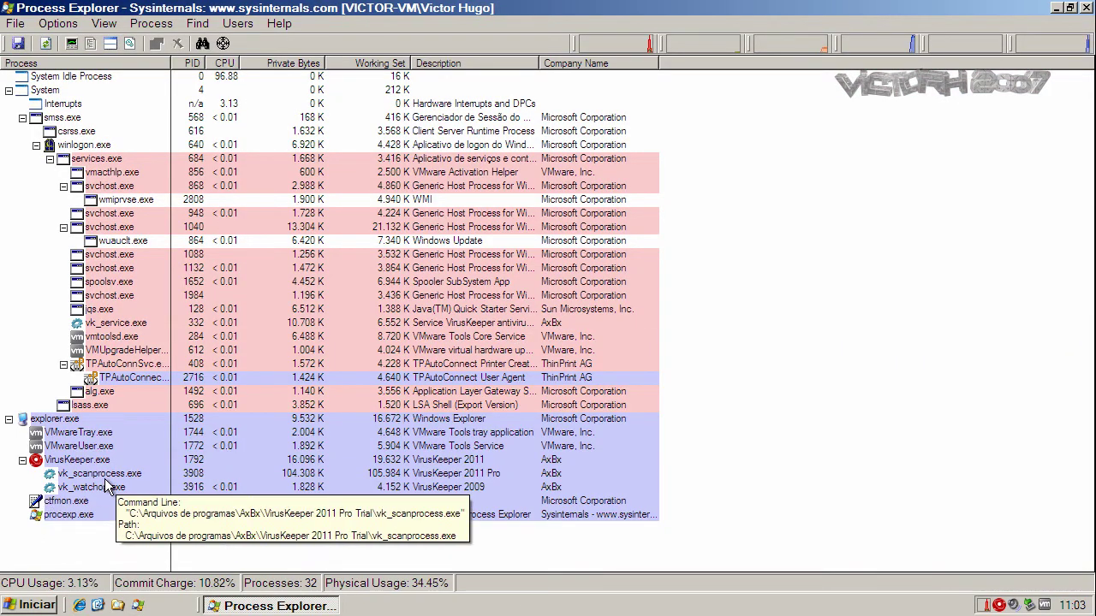
click(446, 461)
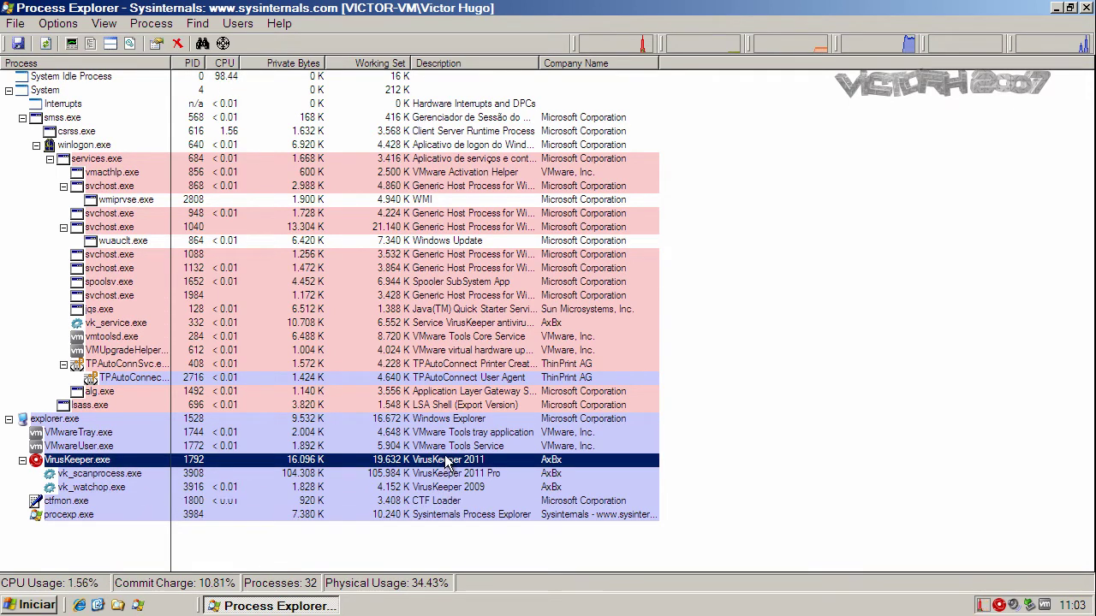
click(452, 474)
click(456, 490)
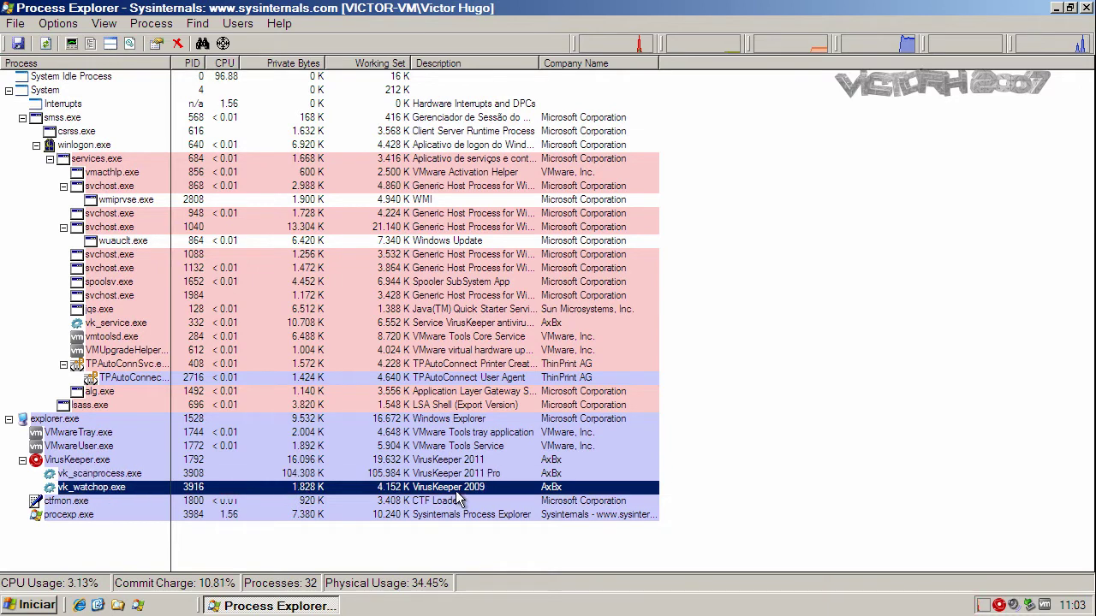
click(456, 463)
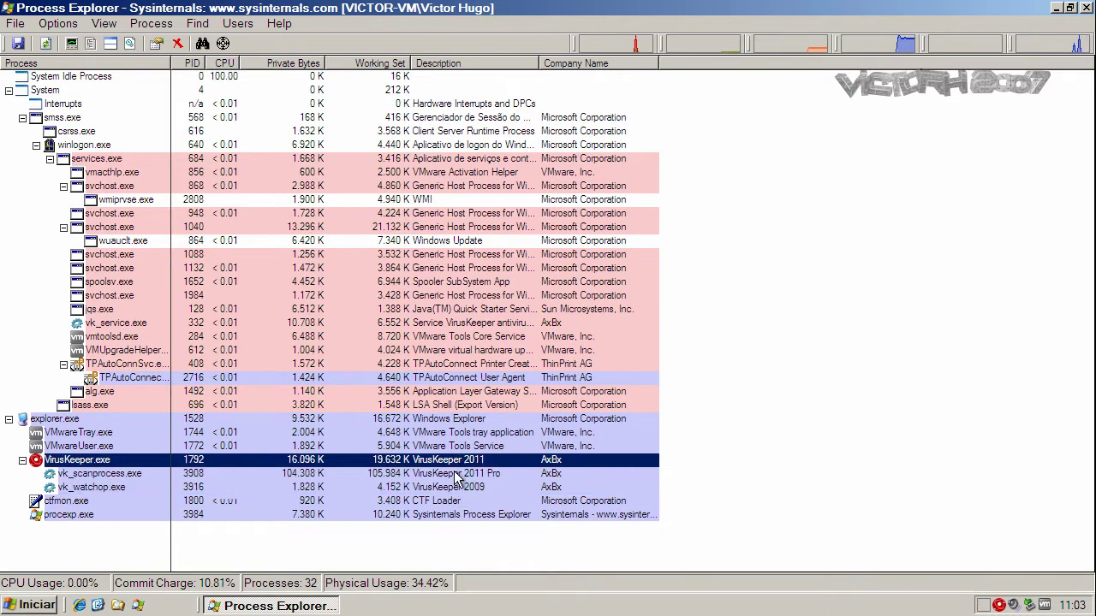
click(456, 474)
click(457, 487)
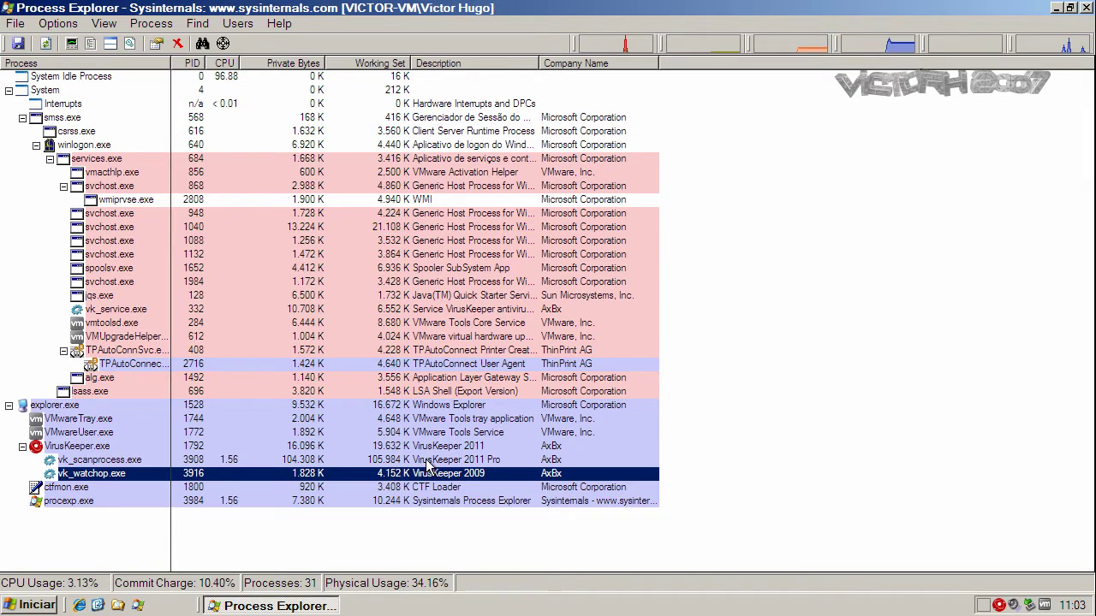
click(436, 448)
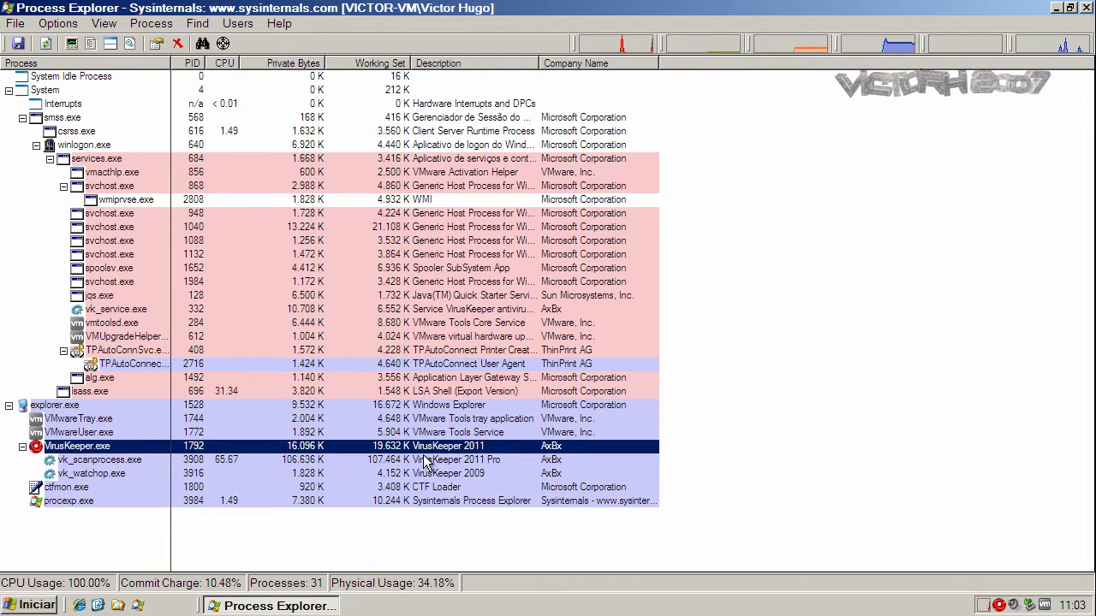
click(425, 464)
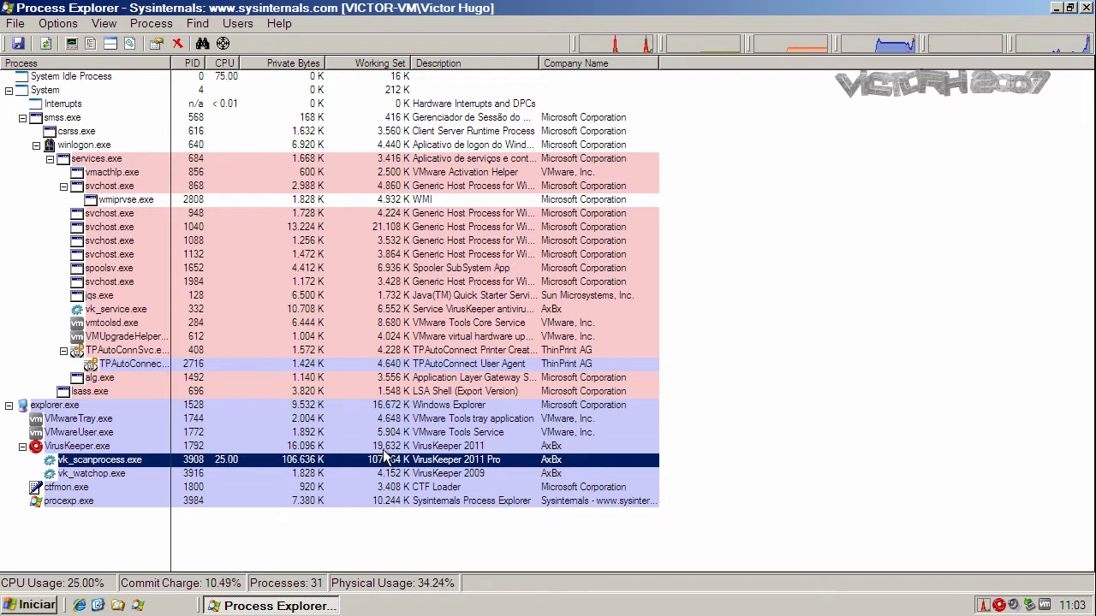
click(385, 477)
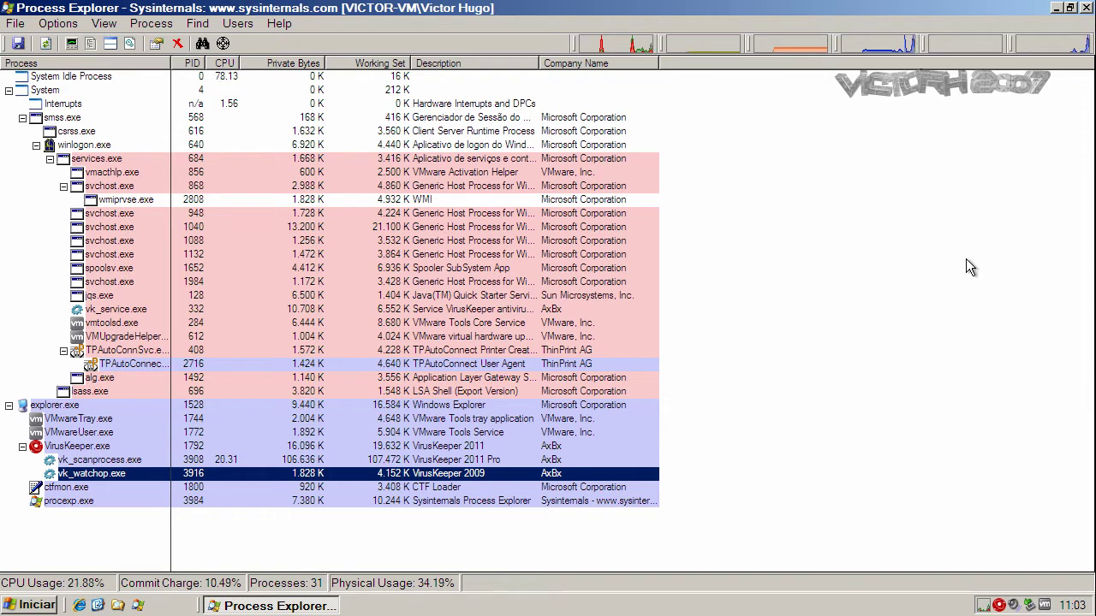
click(1062, 10)
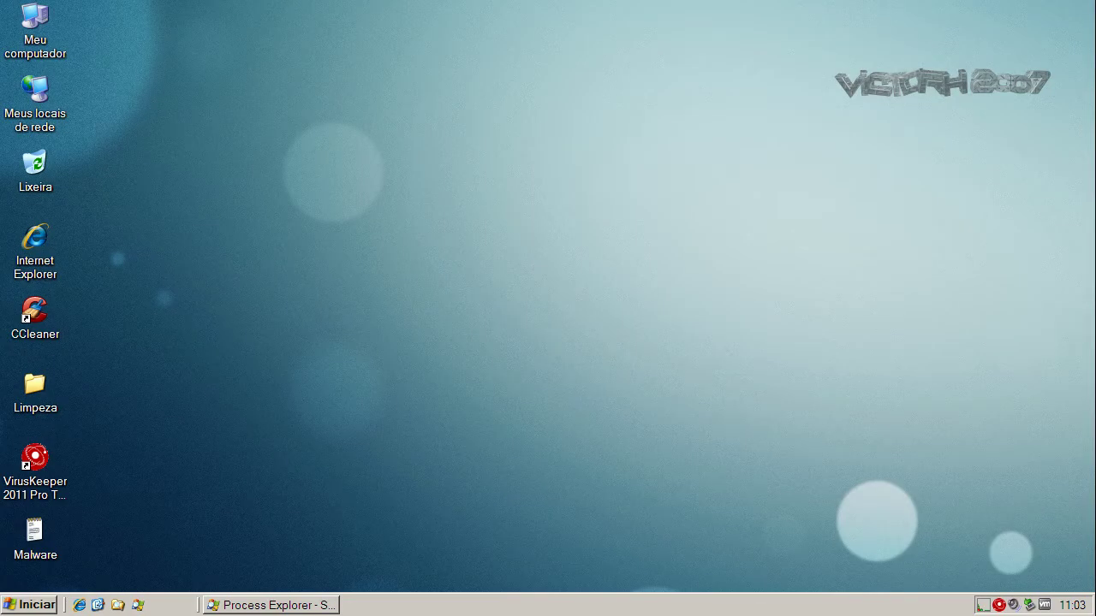
- Copy the DictionaryBoss.exe link from the Malware text file on the desktop and minimize the file's window
double_click(42, 533)
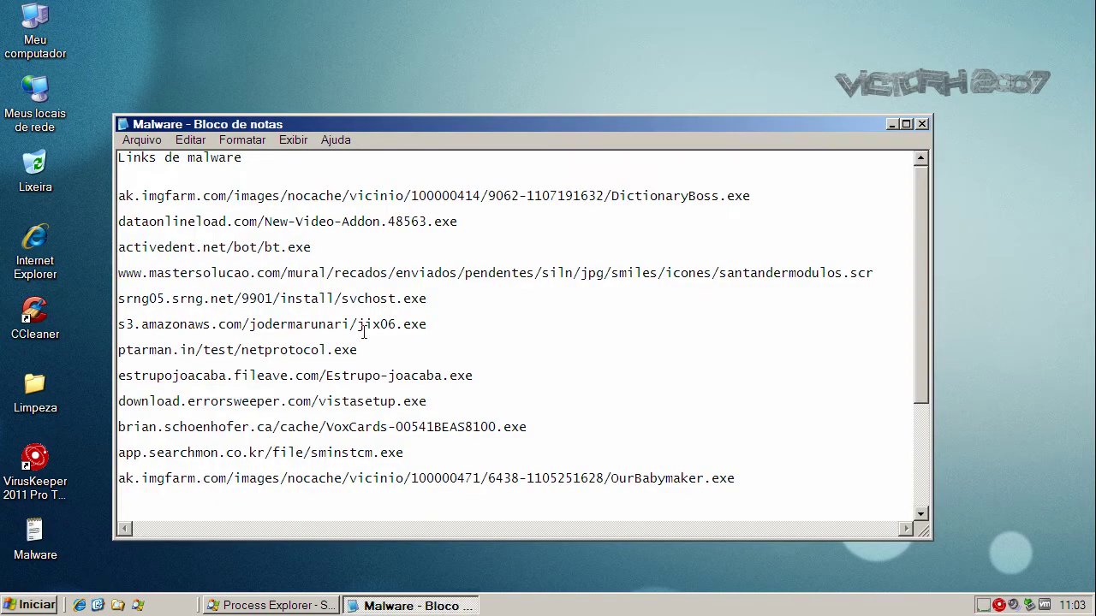
double_click(280, 195)
right_click(279, 195)
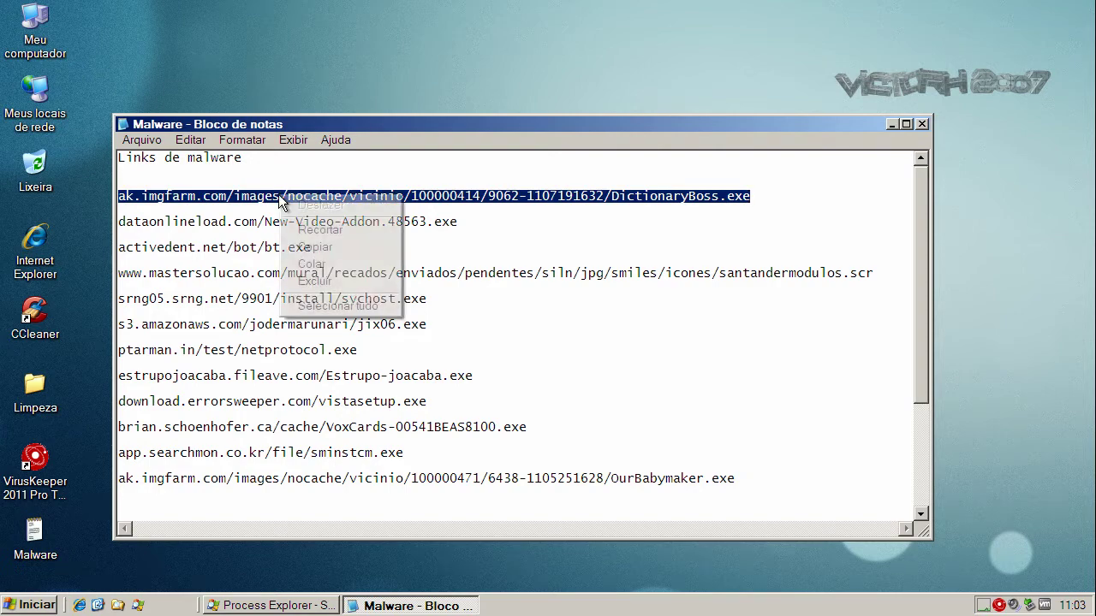
click(314, 247)
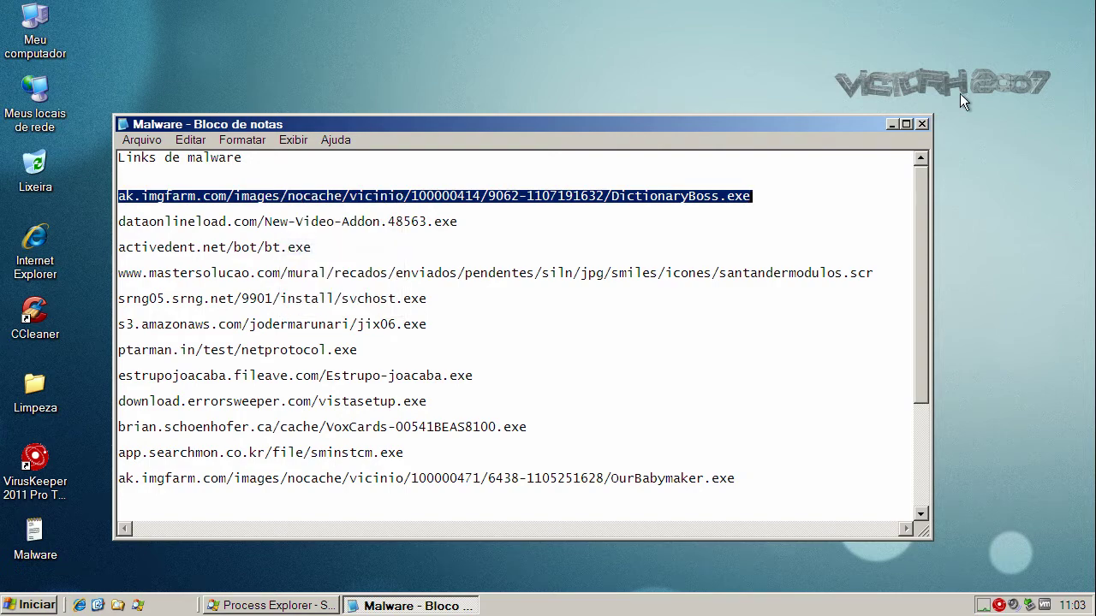
click(891, 124)
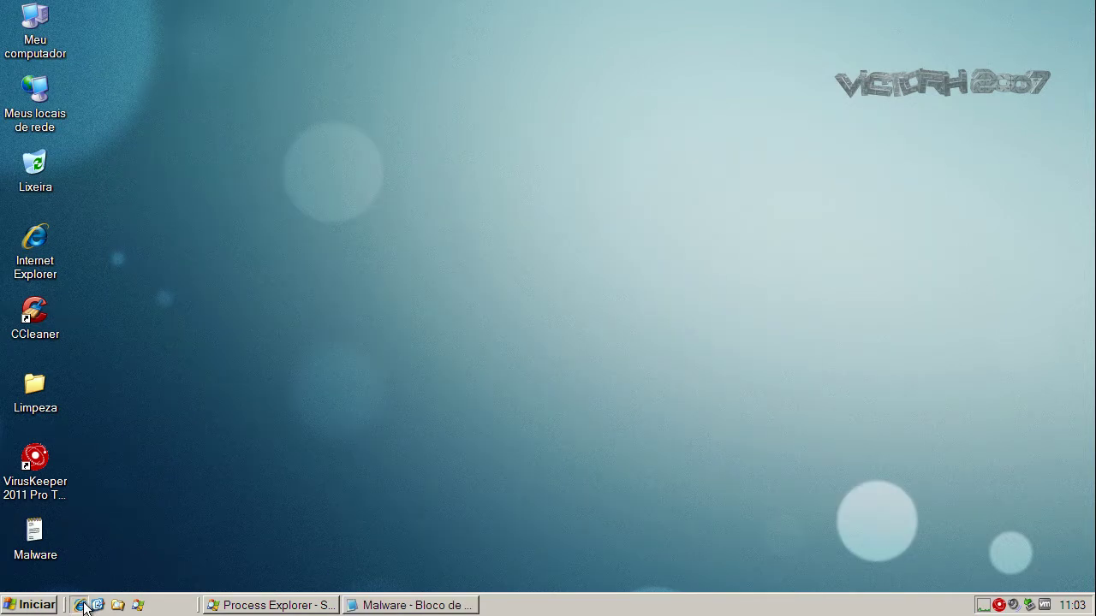
- Switch to Internet Explorer, maximize it and load the copied DictionaryBoss.exe link
click(82, 606)
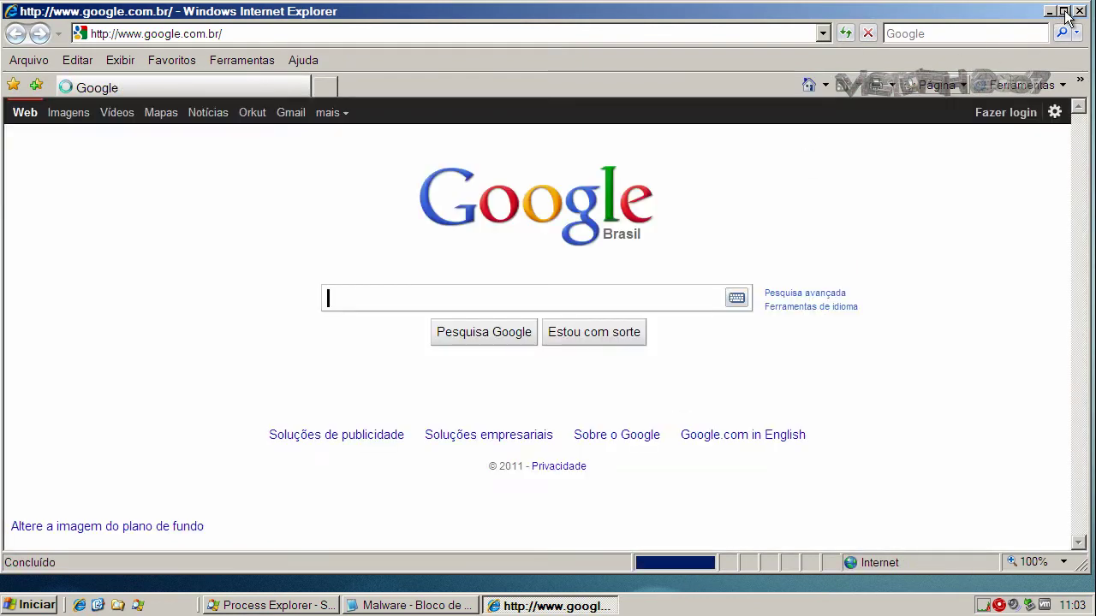
click(1063, 11)
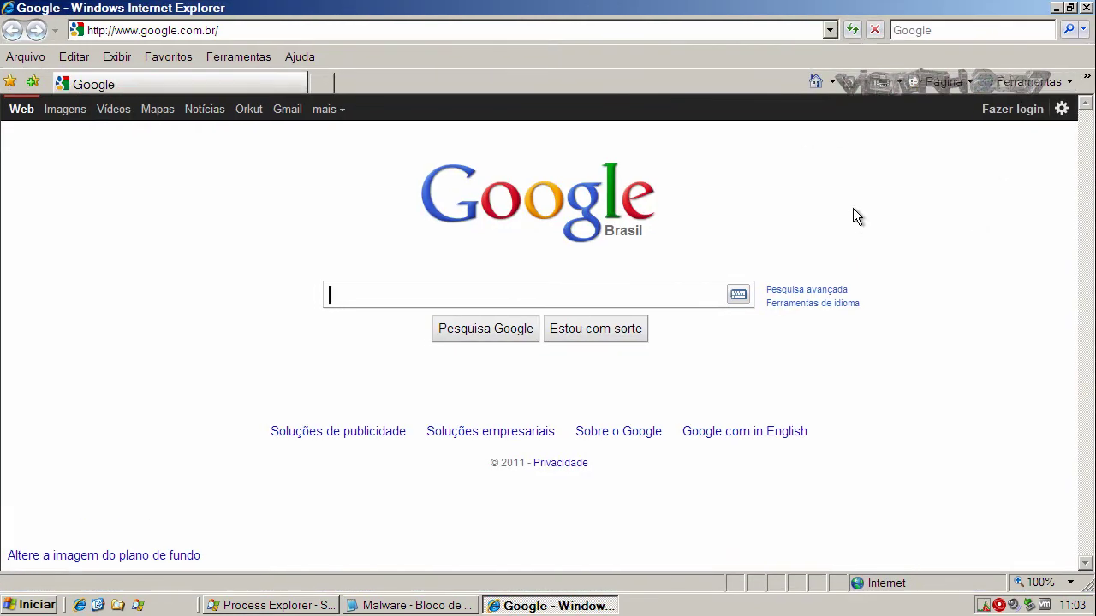
click(147, 31)
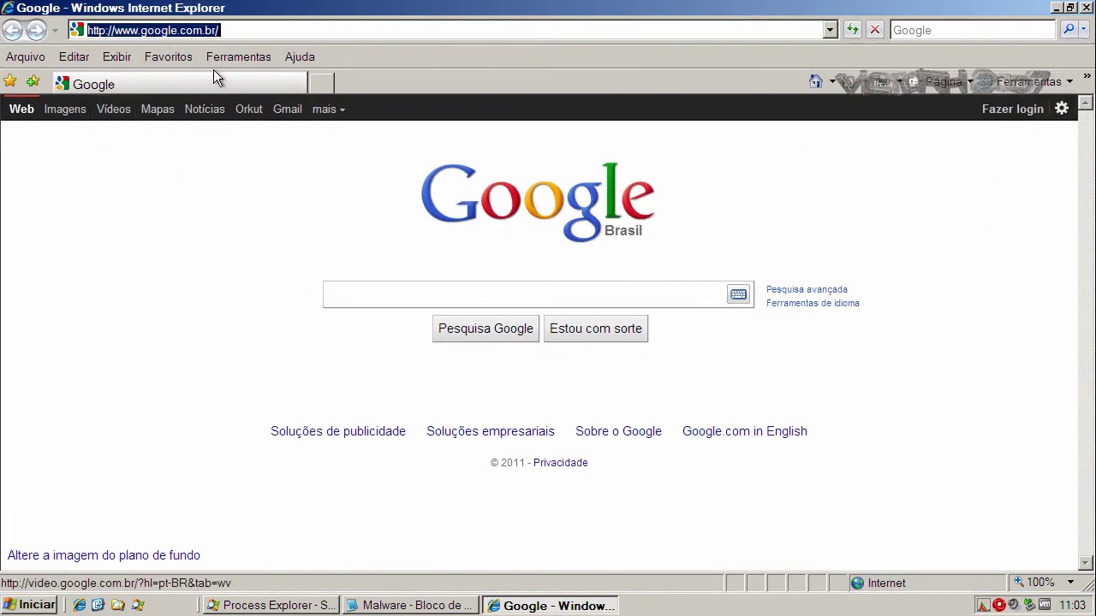
key(ctrl+v)
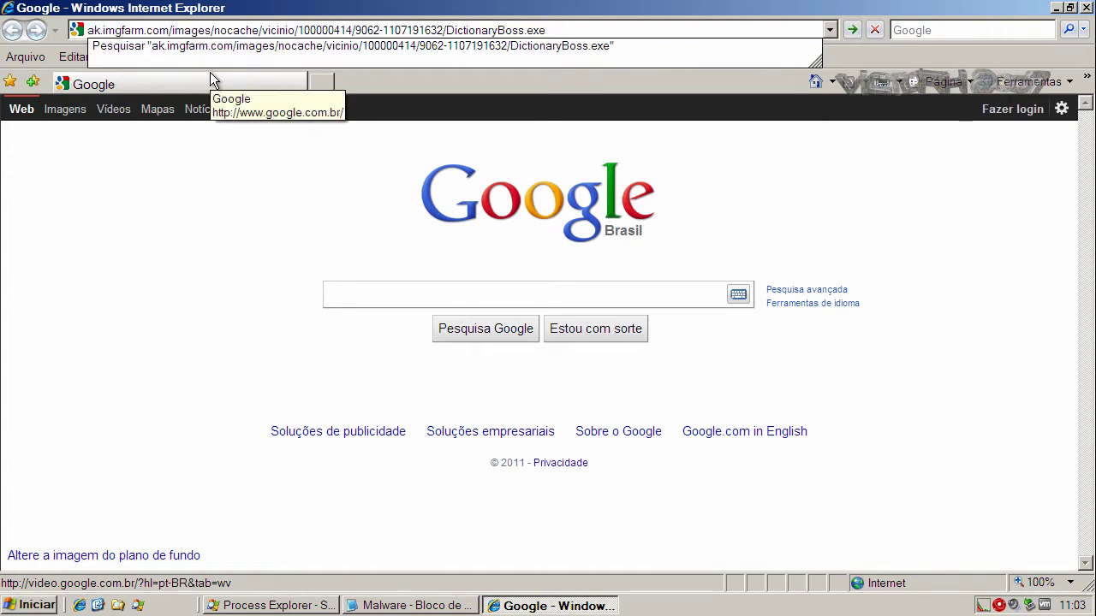
key(Return)
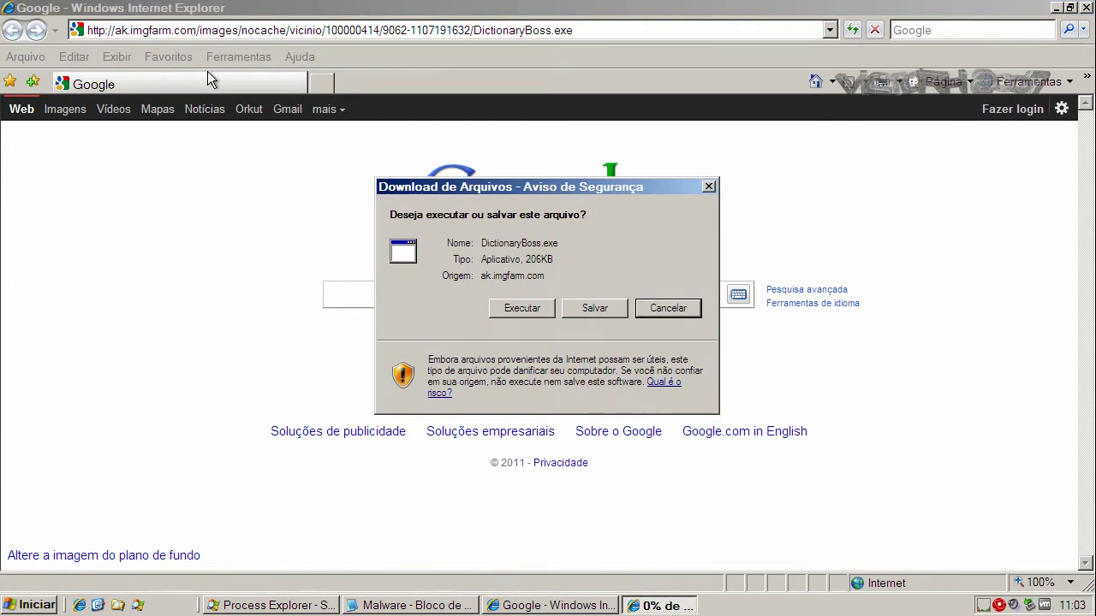
- Run DictionaryBoss.exe through both security warnings, and check the running processes in Process Explorer before minimizing it
click(507, 310)
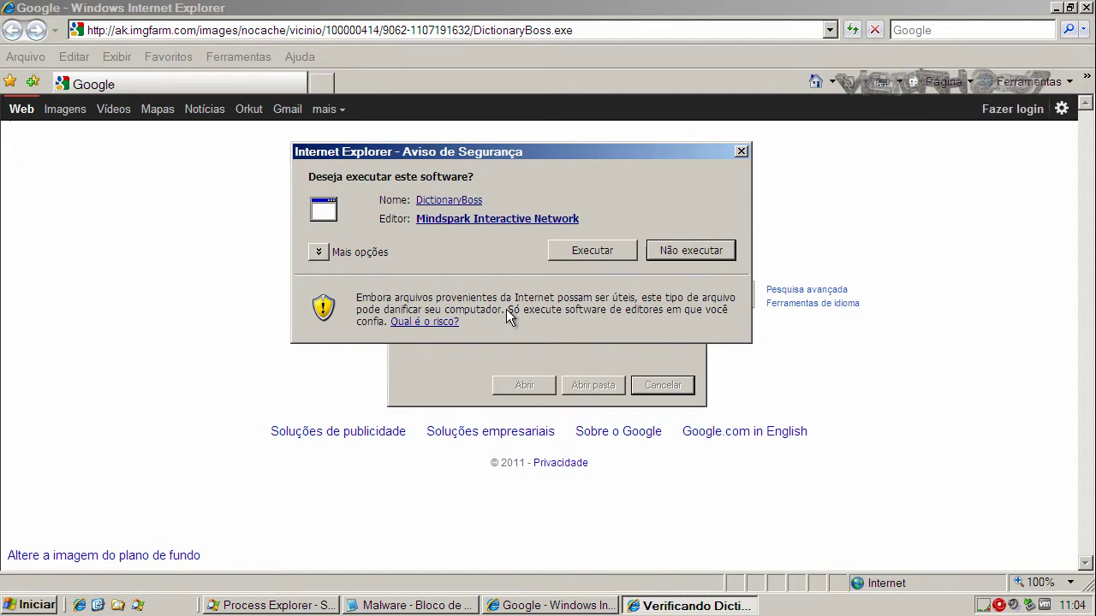
click(580, 251)
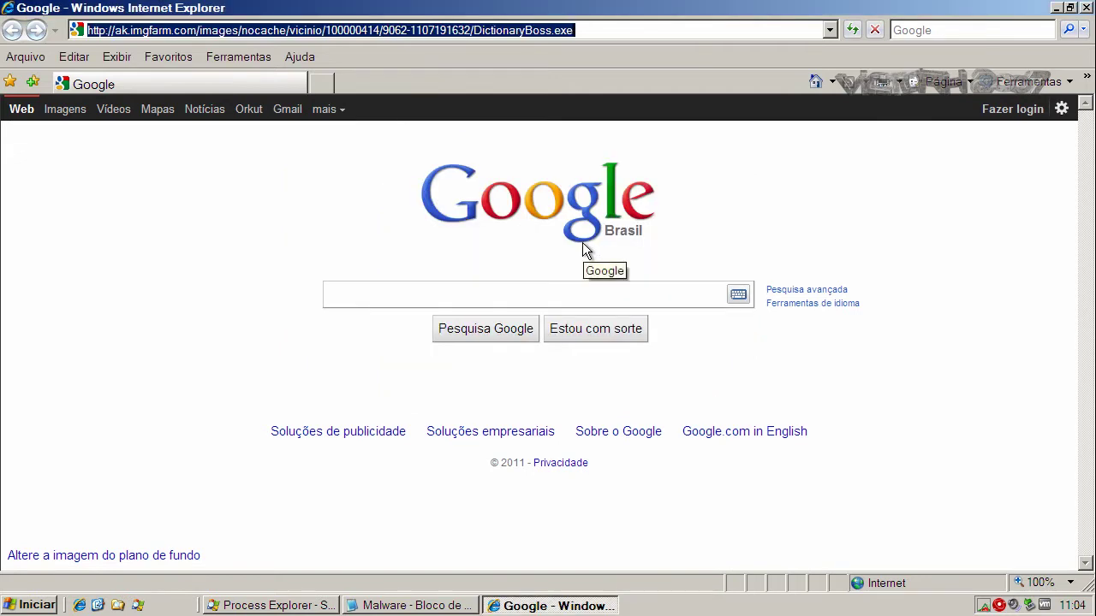
click(267, 606)
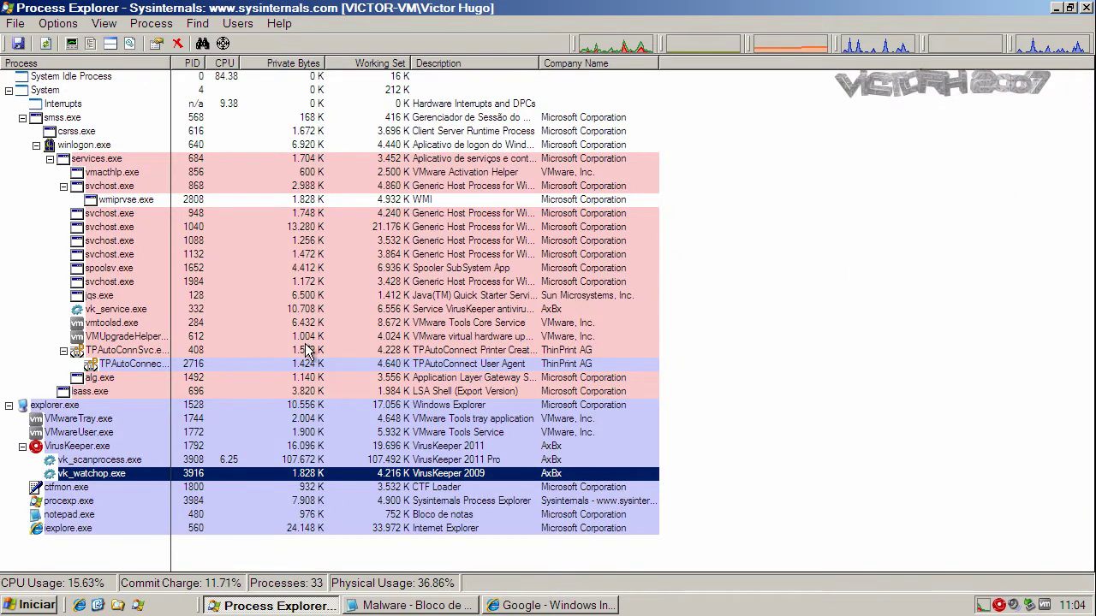
click(1058, 7)
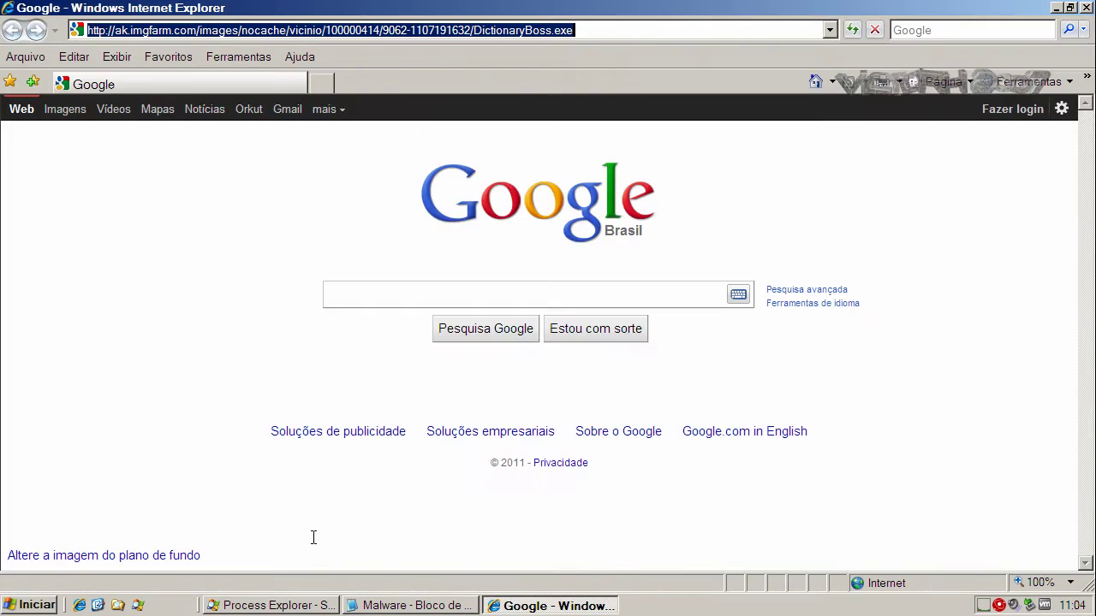
- Switch to the Malware text file and copy the dataonlineload.com/New-Video-Addon.48563.exe link
click(446, 606)
key(Down)
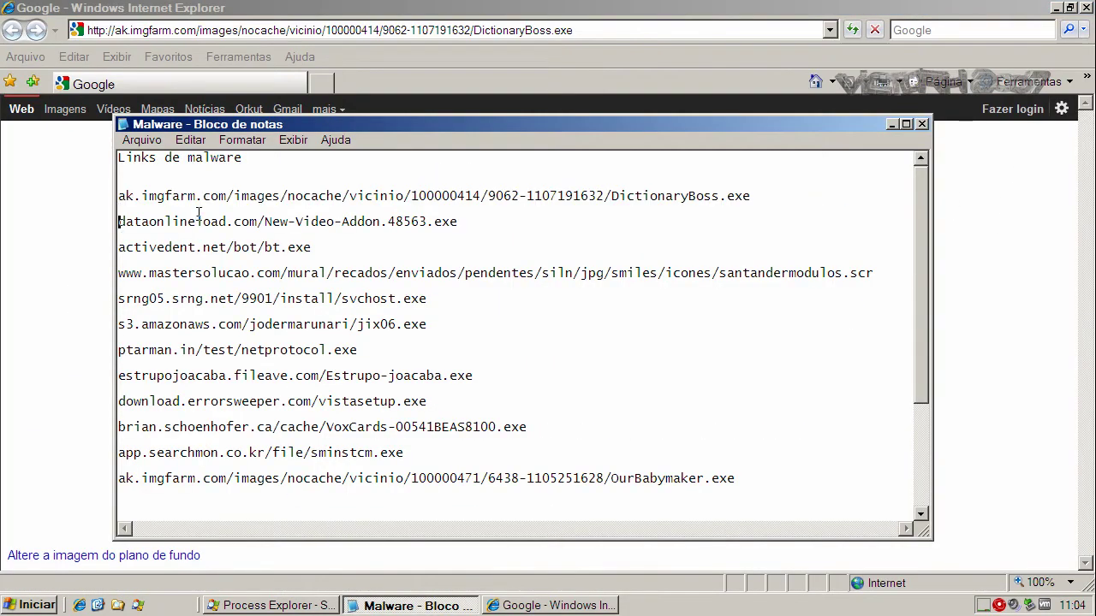
key(shift+End)
right_click(200, 220)
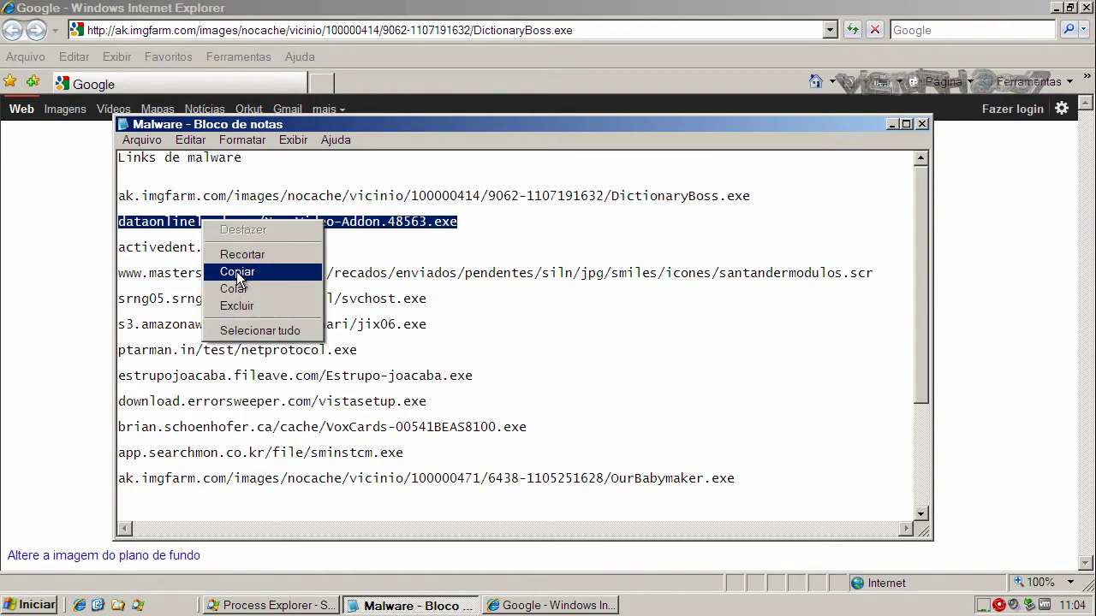
click(240, 273)
- Load the copied New-Video-Addon.48563.exe link in Internet Explorer, and return to the home page
click(178, 30)
click(177, 30)
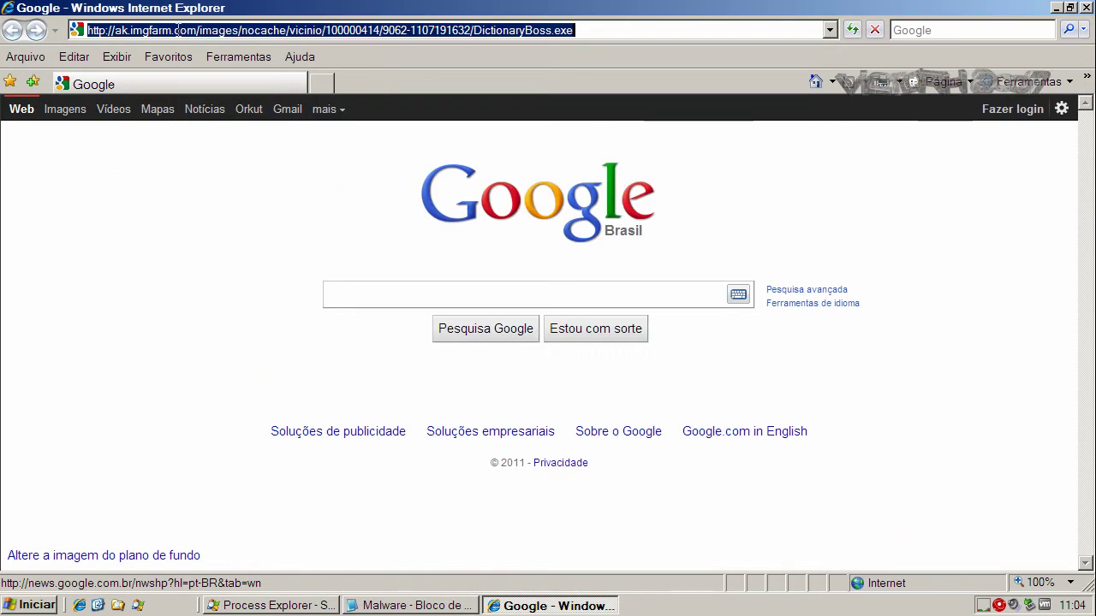
key(ctrl+v)
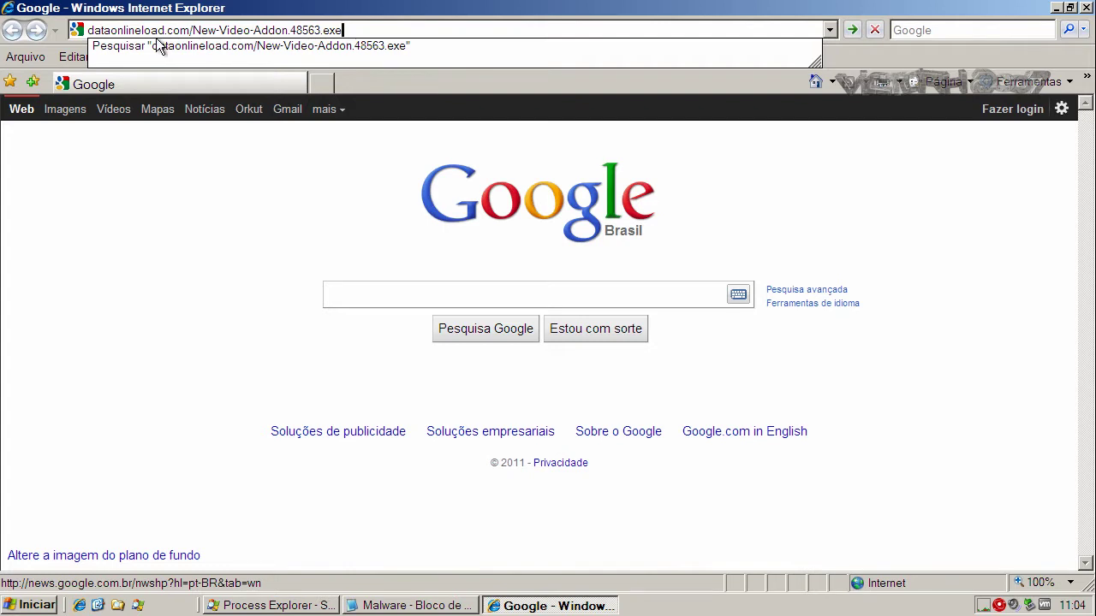
key(Return)
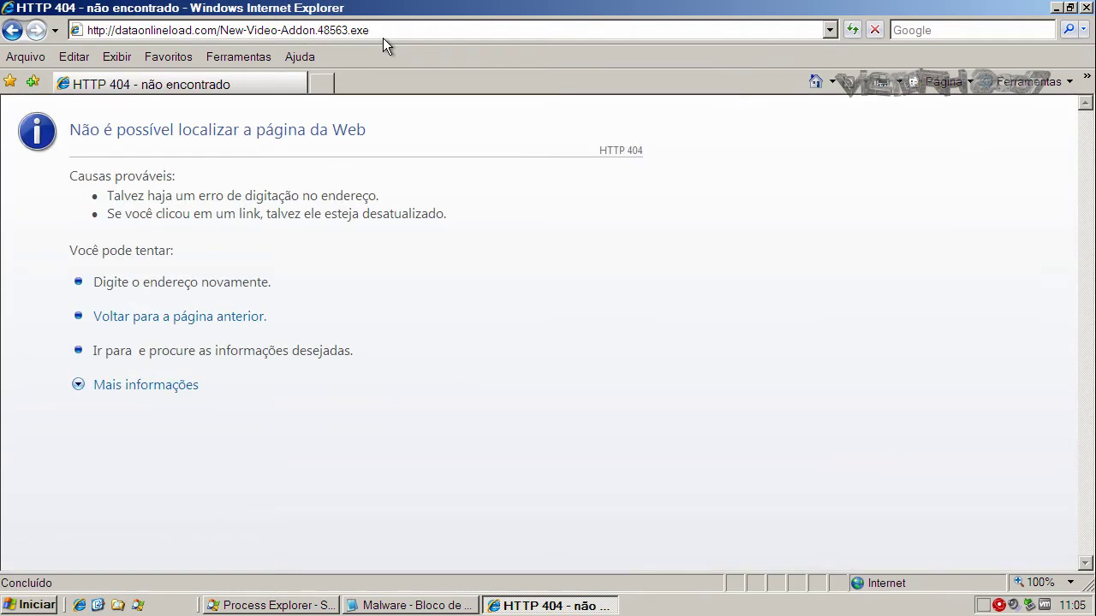
click(815, 85)
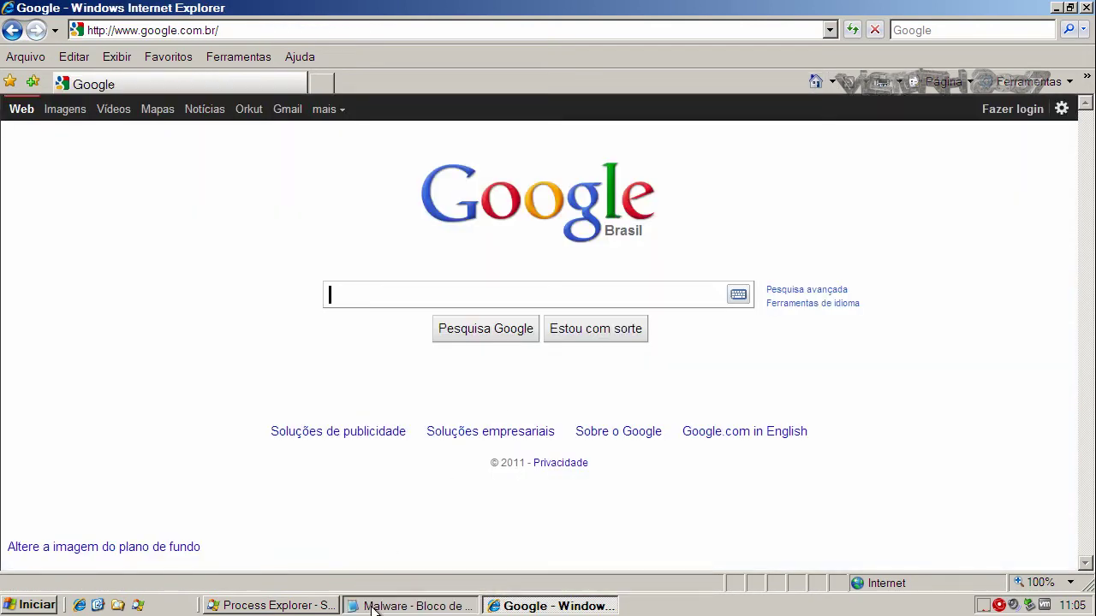
- Switch to the Malware text file and copy the activedent.net/bot/bt.exe link
click(372, 607)
drag(118, 247, 313, 247)
right_click(242, 249)
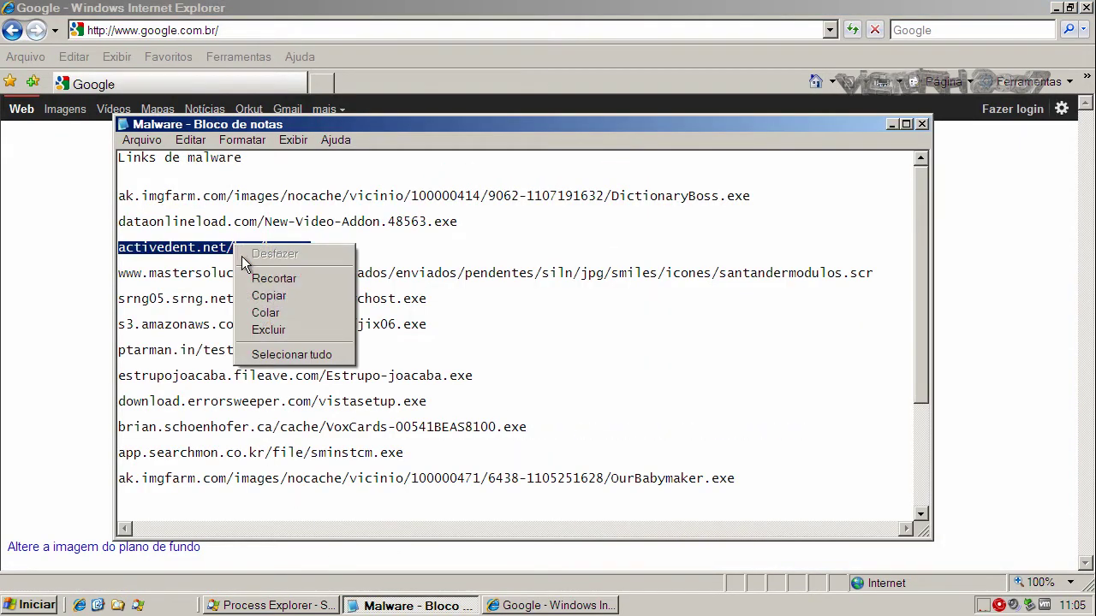
click(269, 295)
- Load the copied link in Internet Explorer and run bt.exe through both security warnings
click(182, 30)
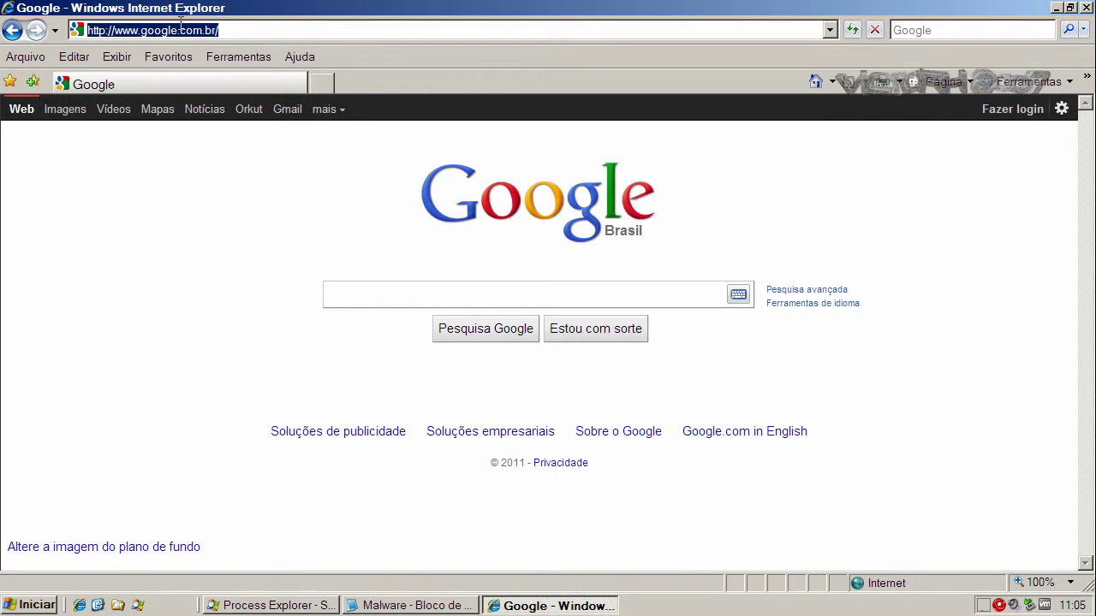
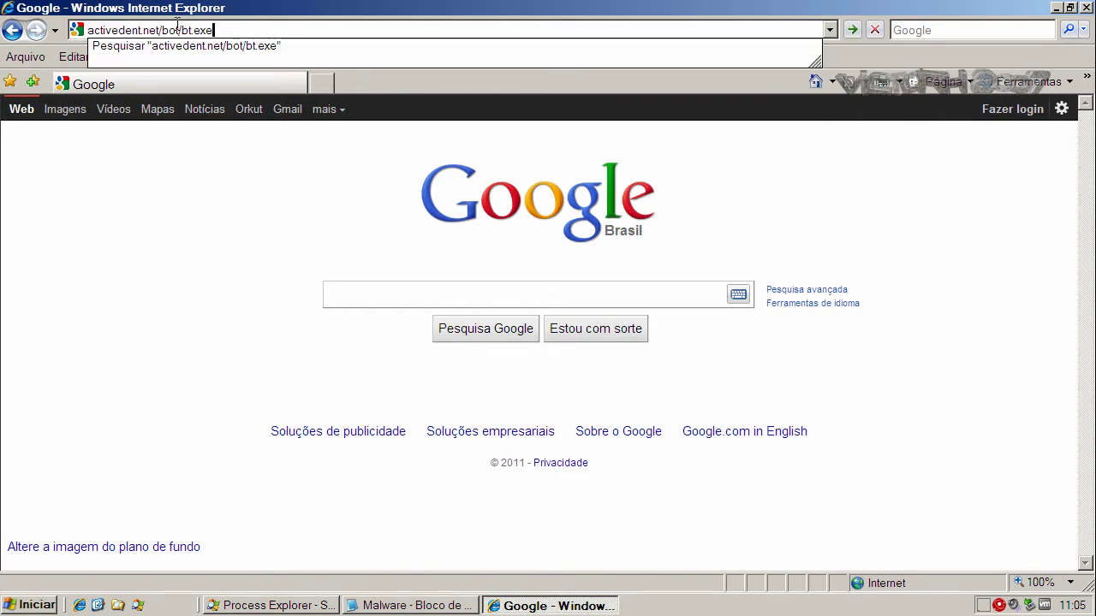
key(Return)
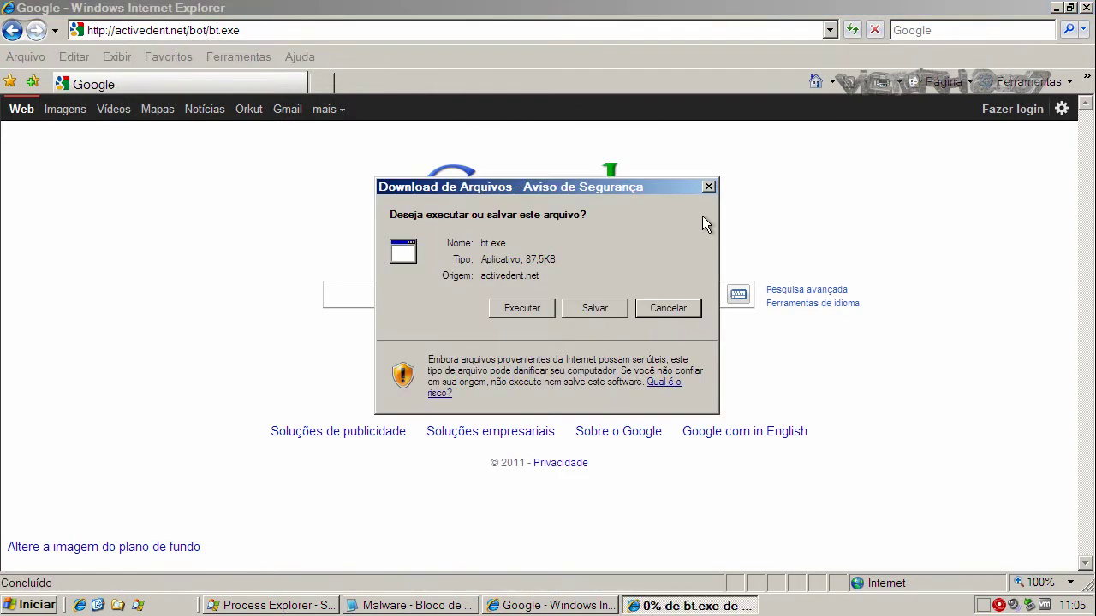
click(512, 308)
click(650, 325)
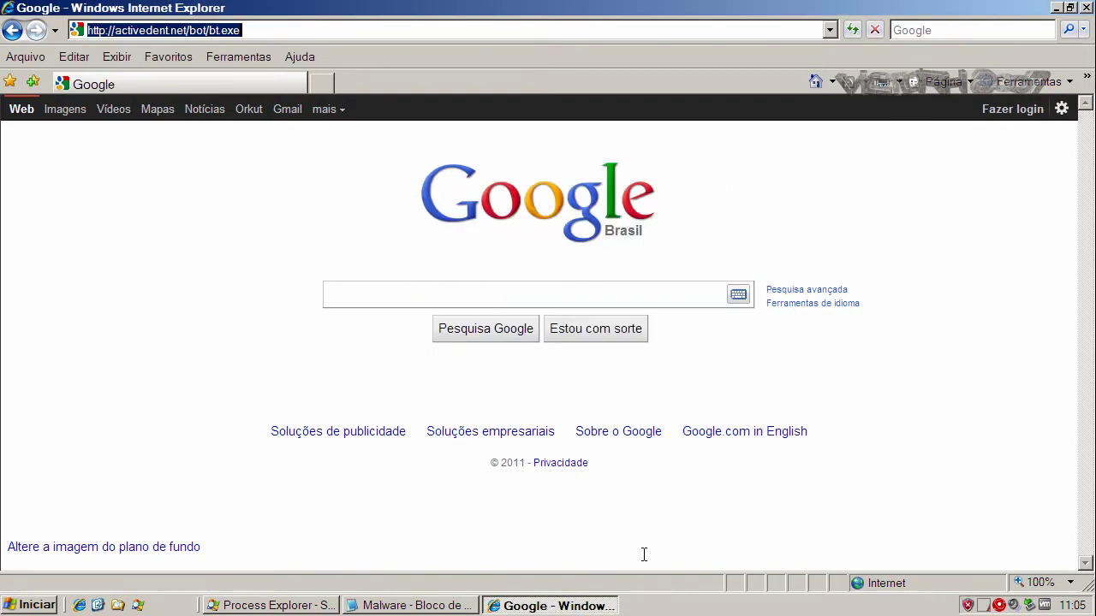
click(467, 606)
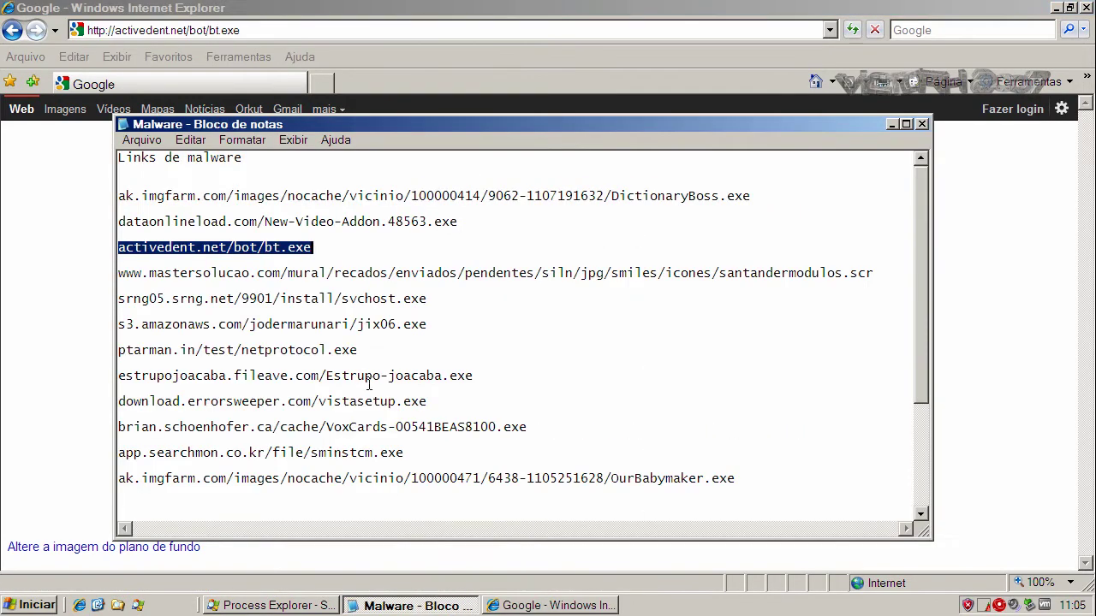
triple_click(329, 273)
right_click(329, 274)
click(366, 320)
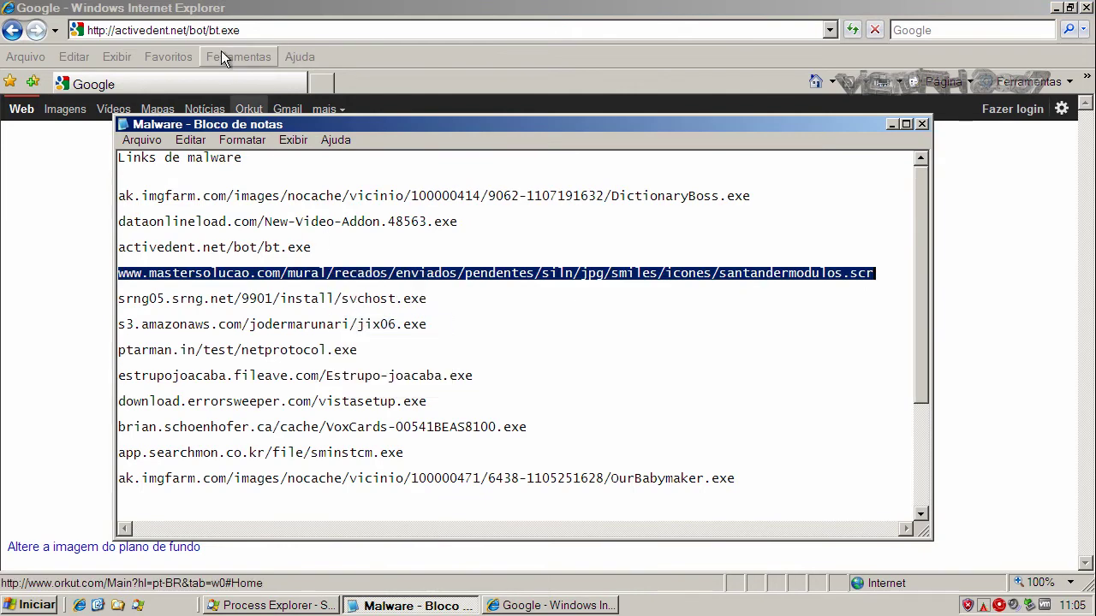
- Load the copied link in Internet Explorer and run santandermodulos.scr through the security warnings
click(219, 38)
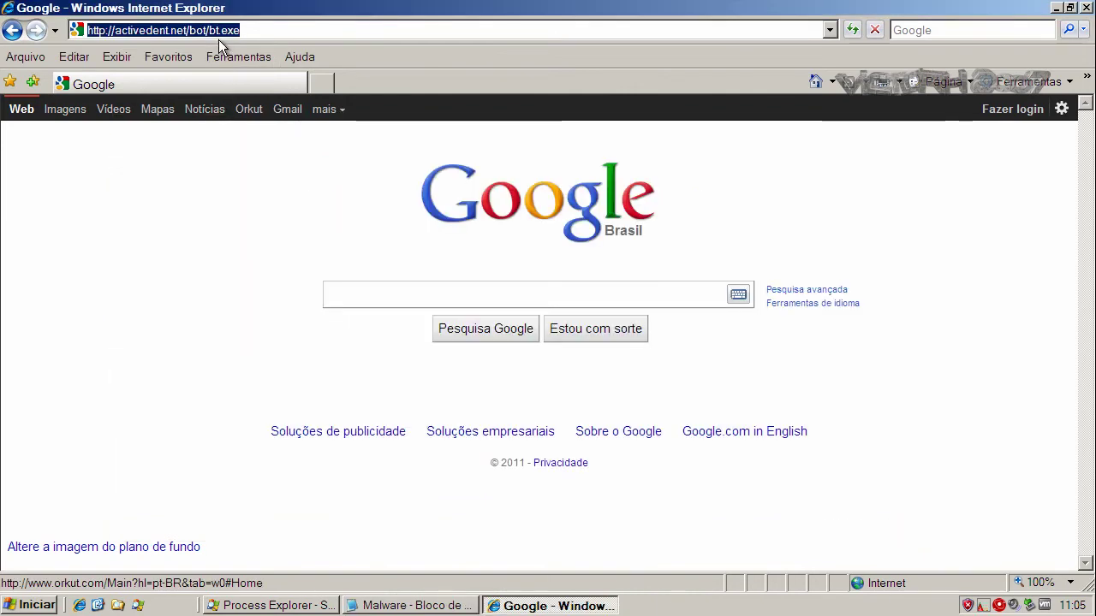
key(ctrl+v)
key(Return)
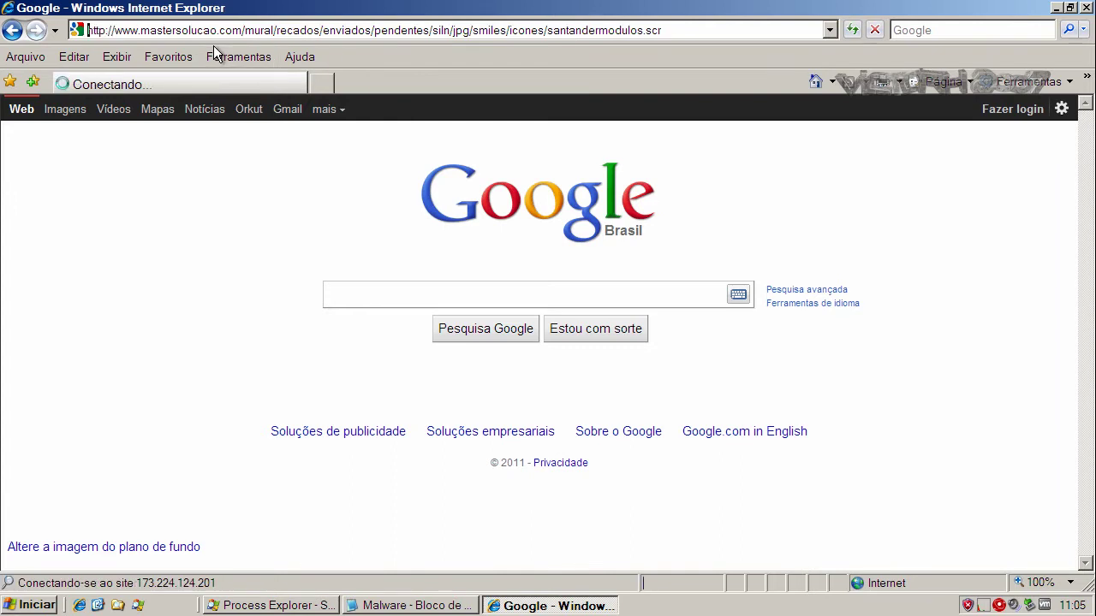
click(523, 309)
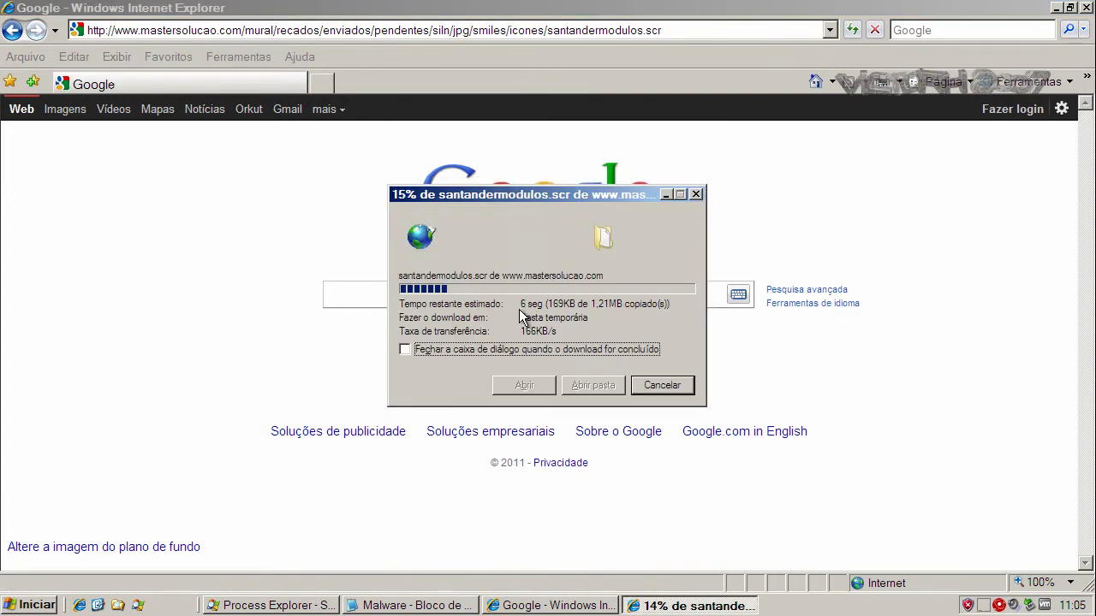
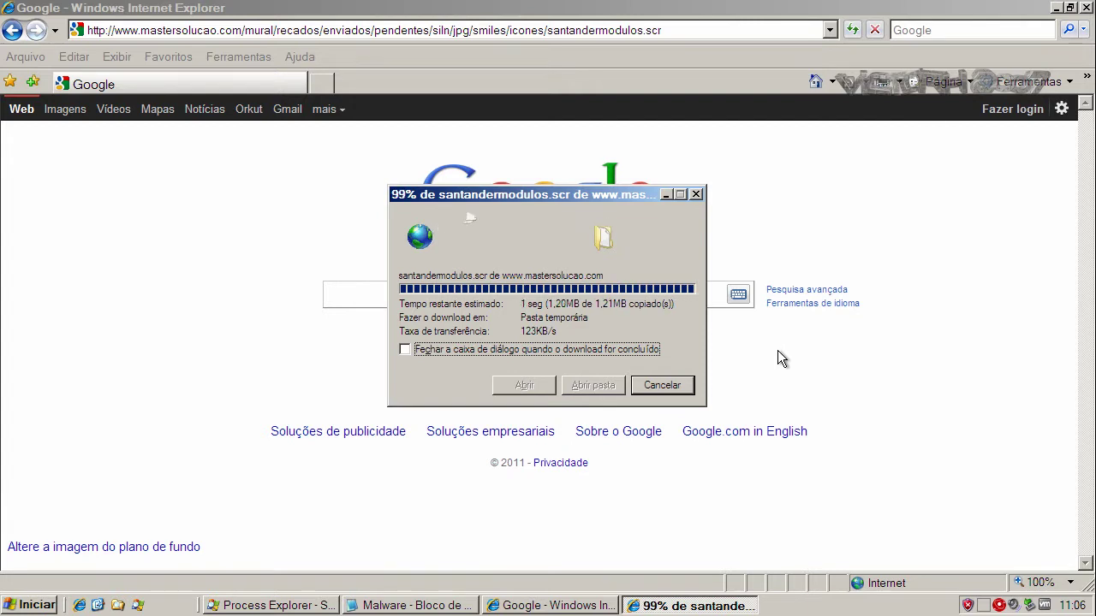
click(584, 286)
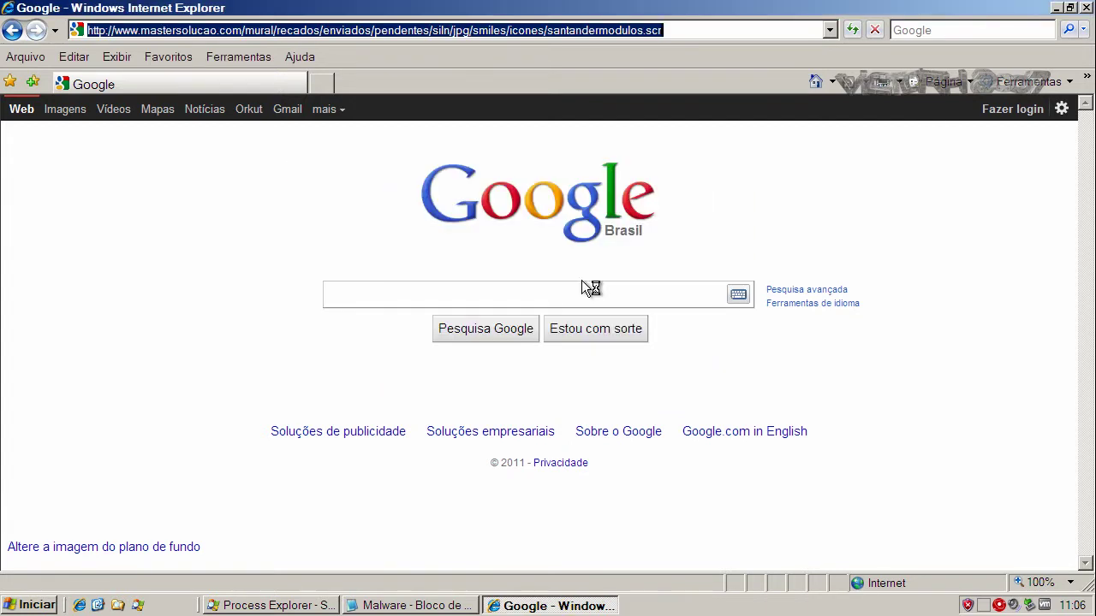
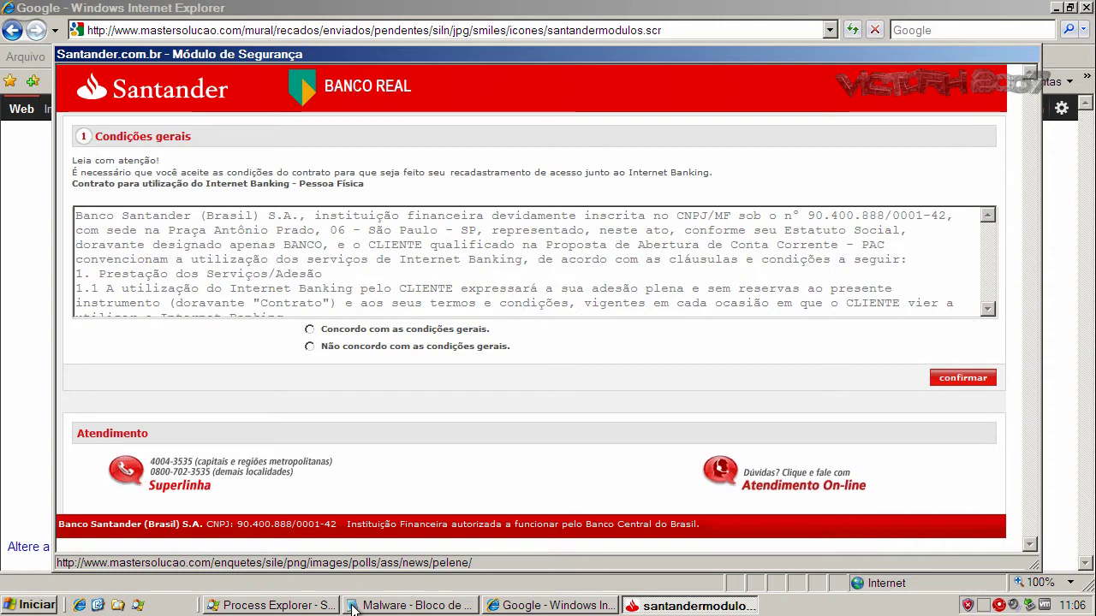
- Switch to Process Explorer, kill the santandermodulos[1].scr process under iexplore.exe, and minimize the window
click(319, 605)
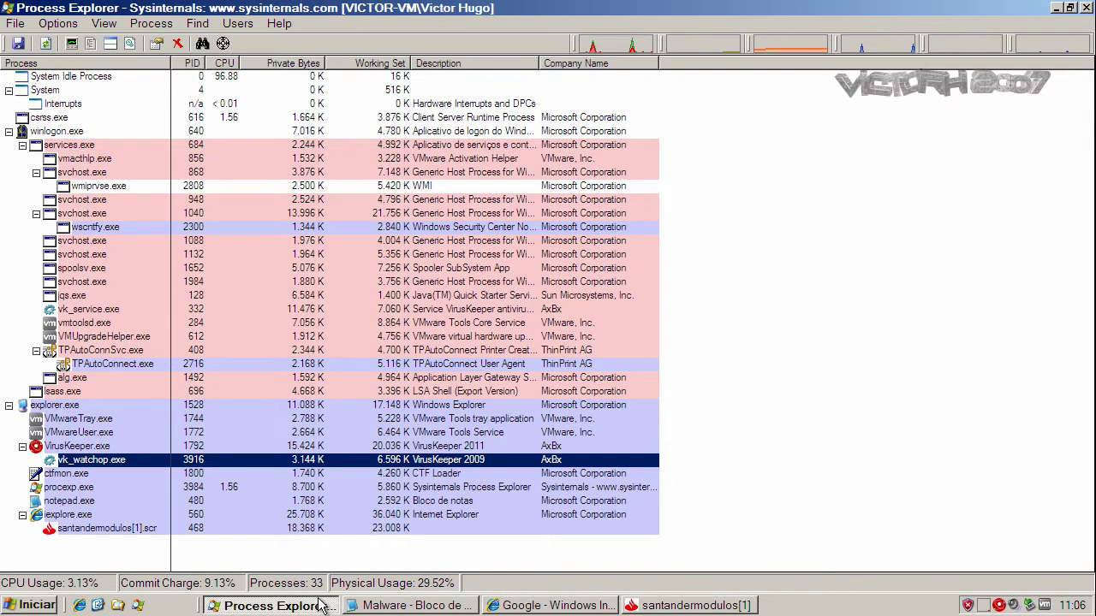
click(152, 530)
right_click(152, 532)
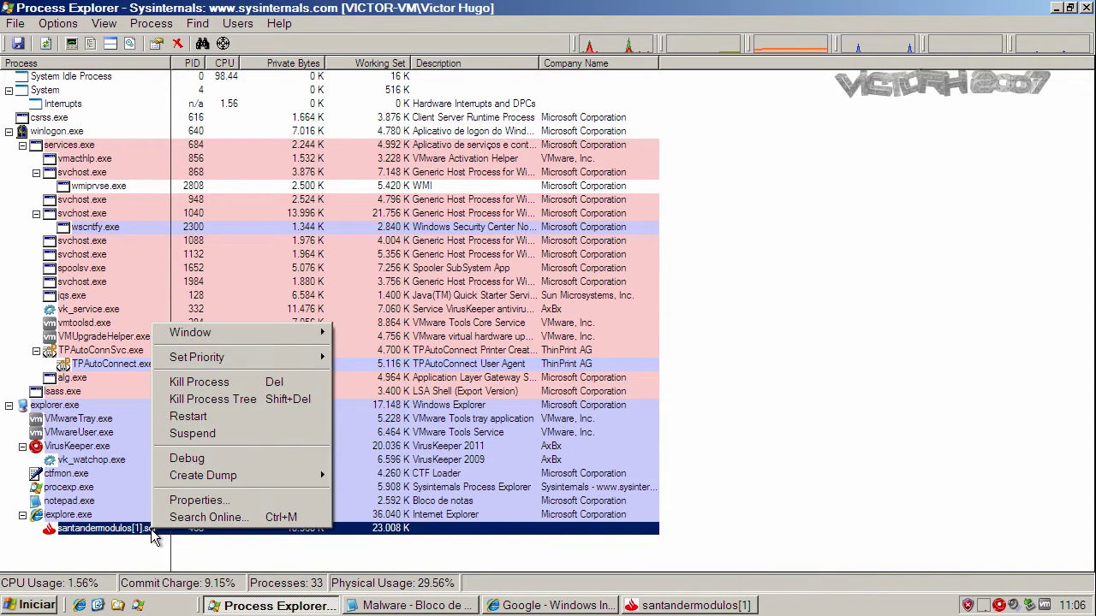
click(194, 386)
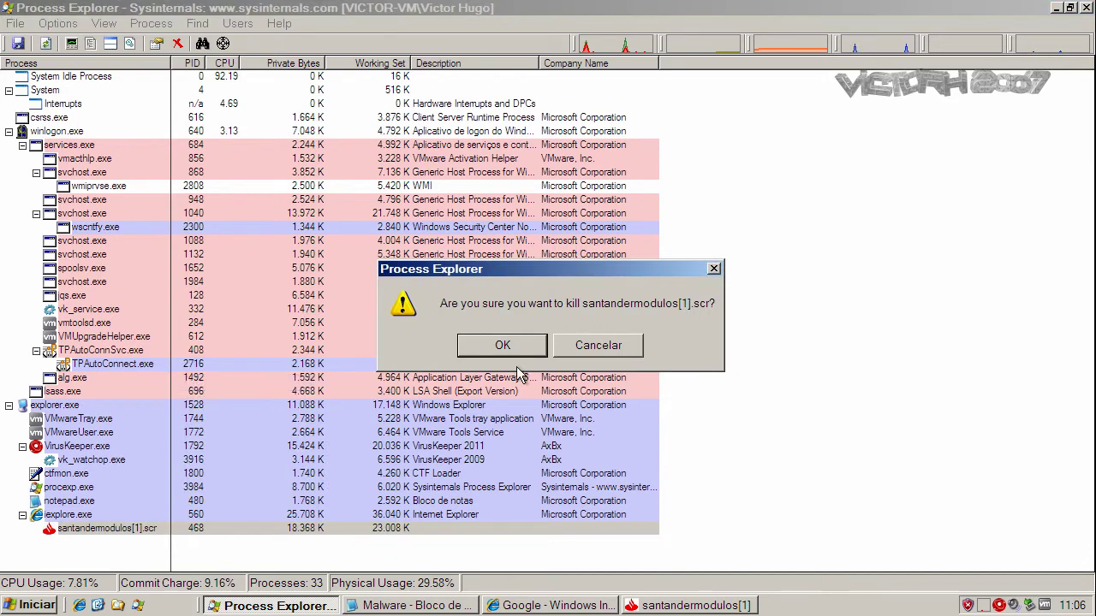
click(504, 346)
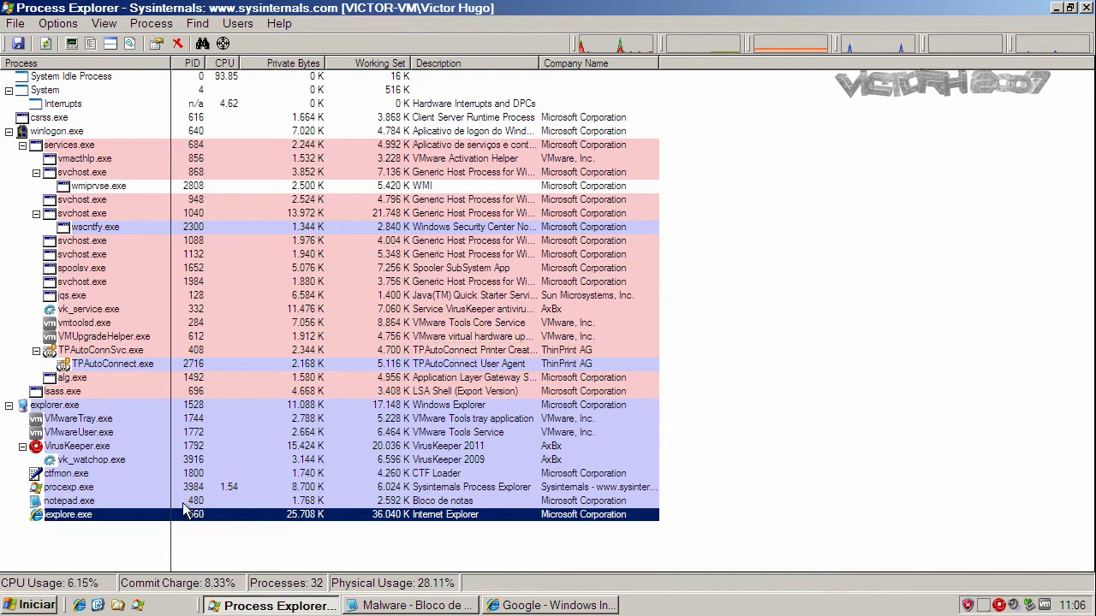
click(1055, 8)
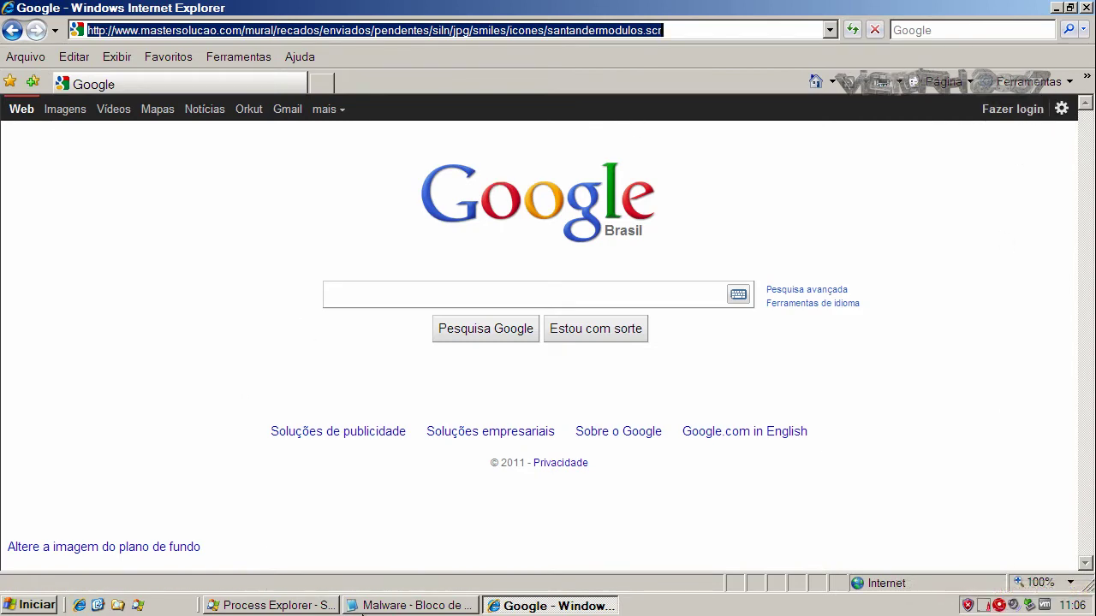
- Switch to the Malware text file and copy the srng05.srng.net/9901/install/svchost.exe link
click(363, 608)
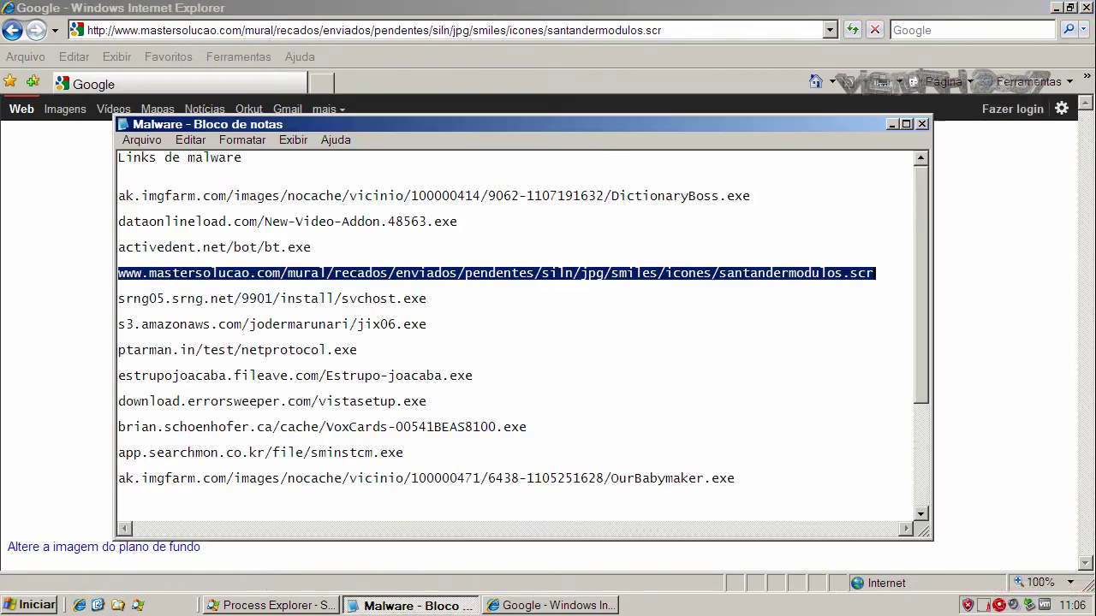
double_click(402, 298)
right_click(396, 296)
click(426, 347)
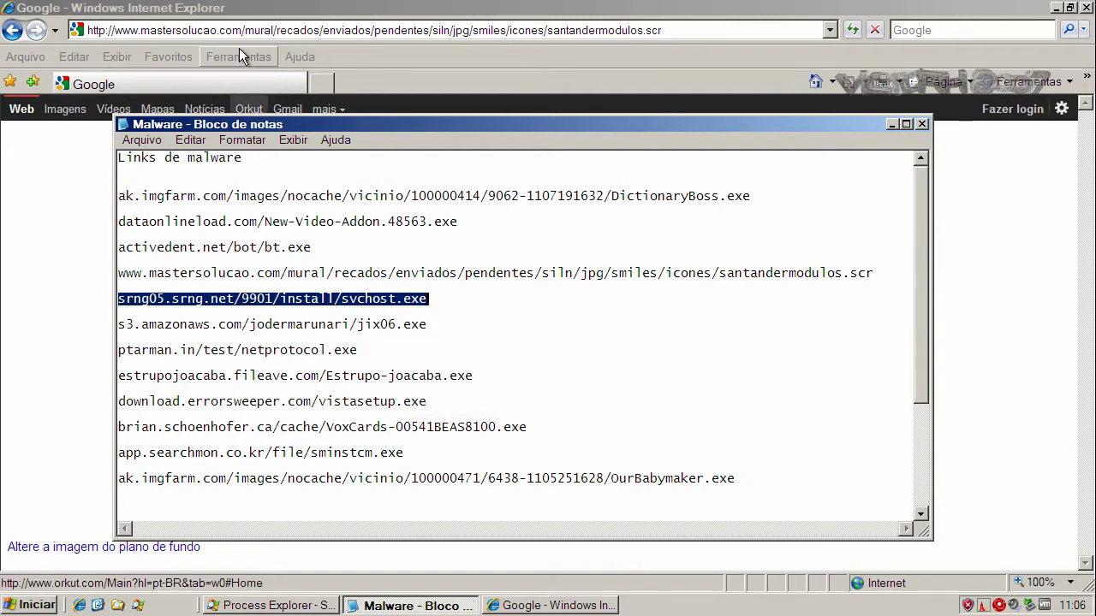
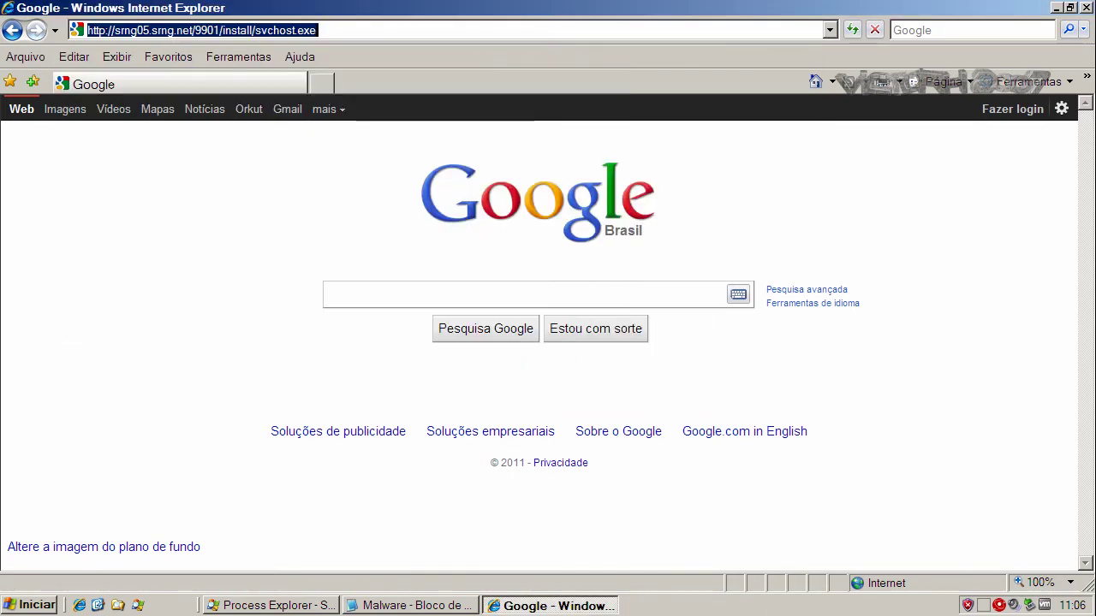
- Switch to the Malware text file and copy the s3.amazonaws.com/jodermarunari/jix06.exe link
click(399, 606)
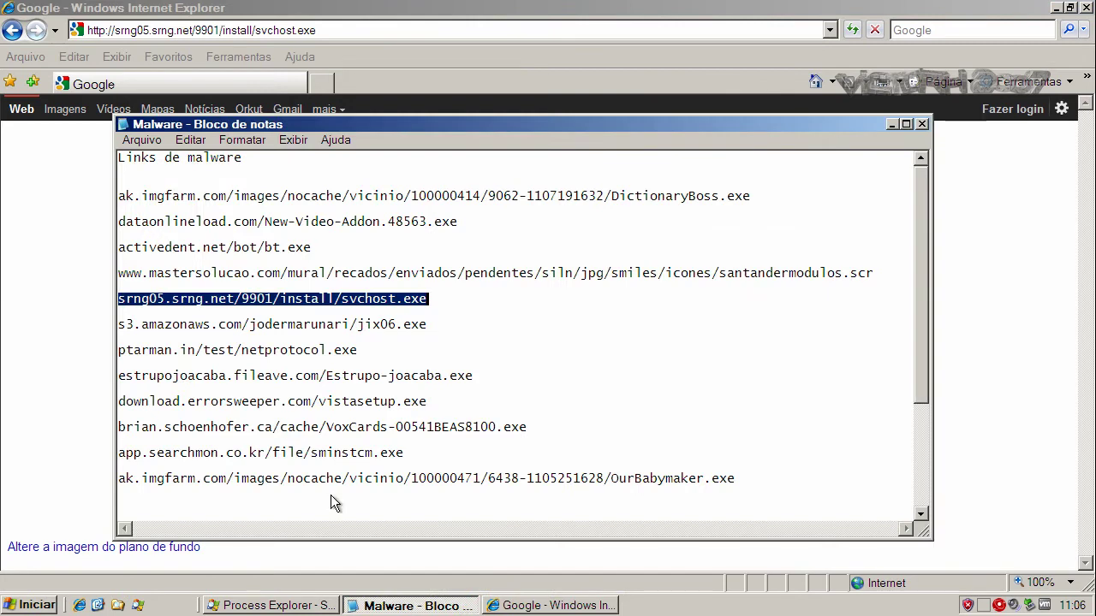
double_click(279, 325)
right_click(278, 327)
click(310, 381)
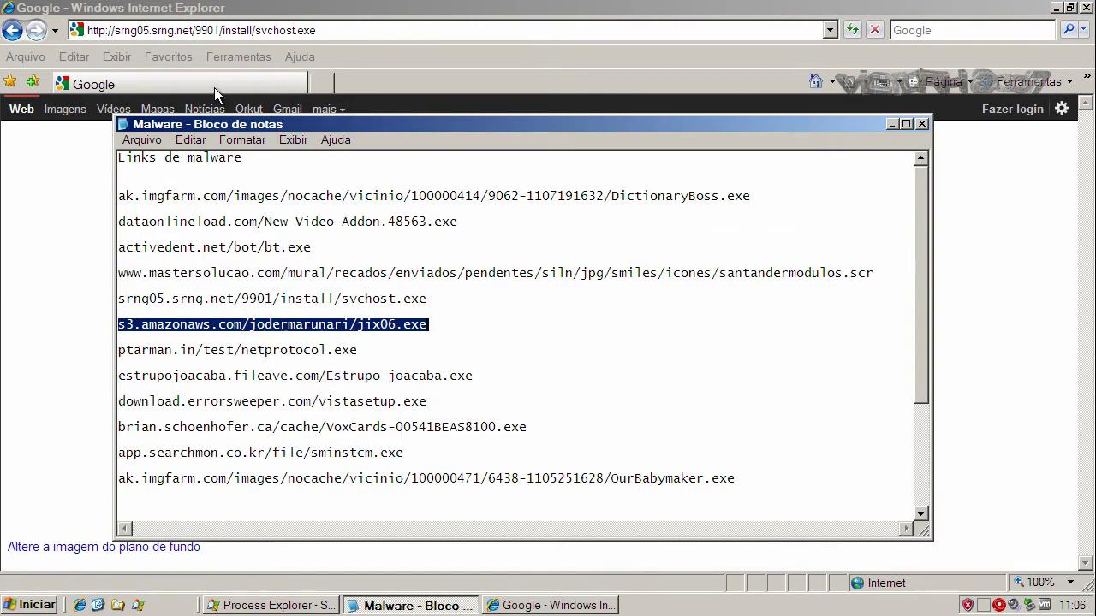
- Load the copied jix06.exe link in Internet Explorer
click(195, 32)
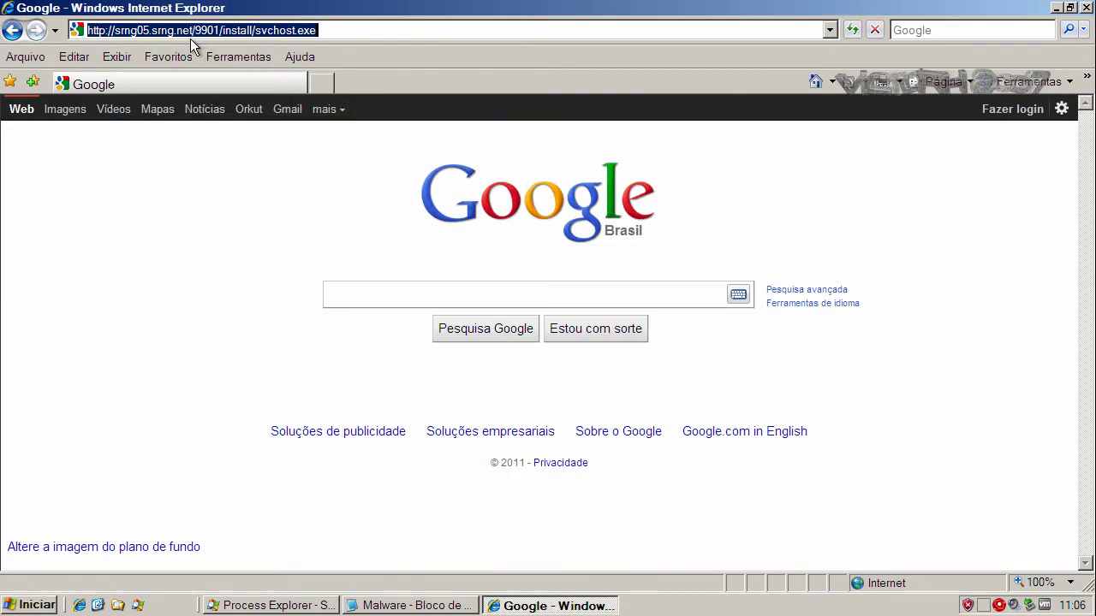
key(ctrl+v)
key(Return)
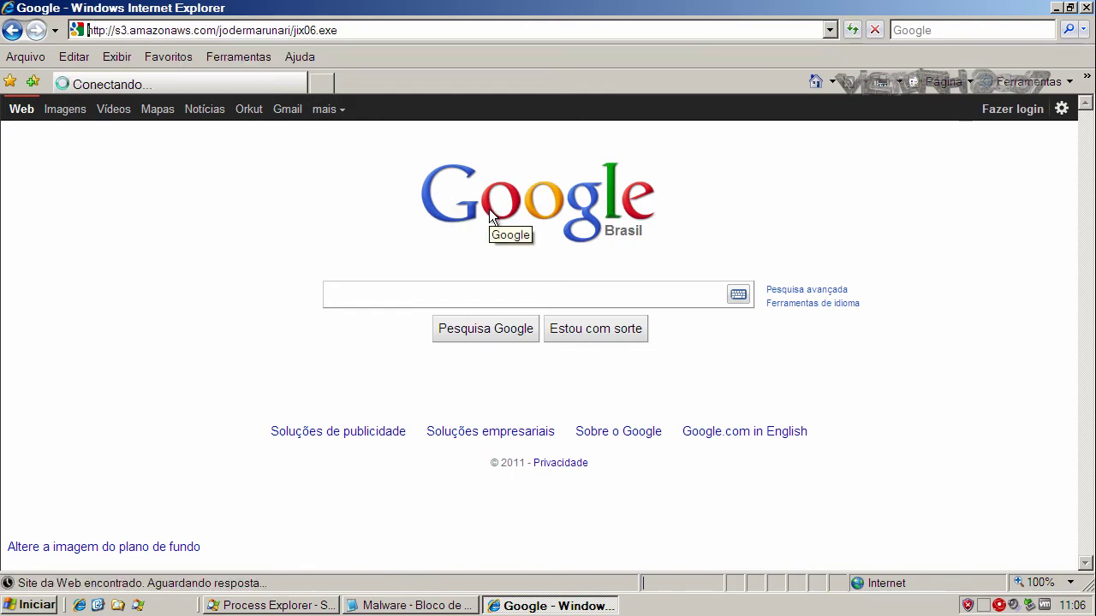
key(Return)
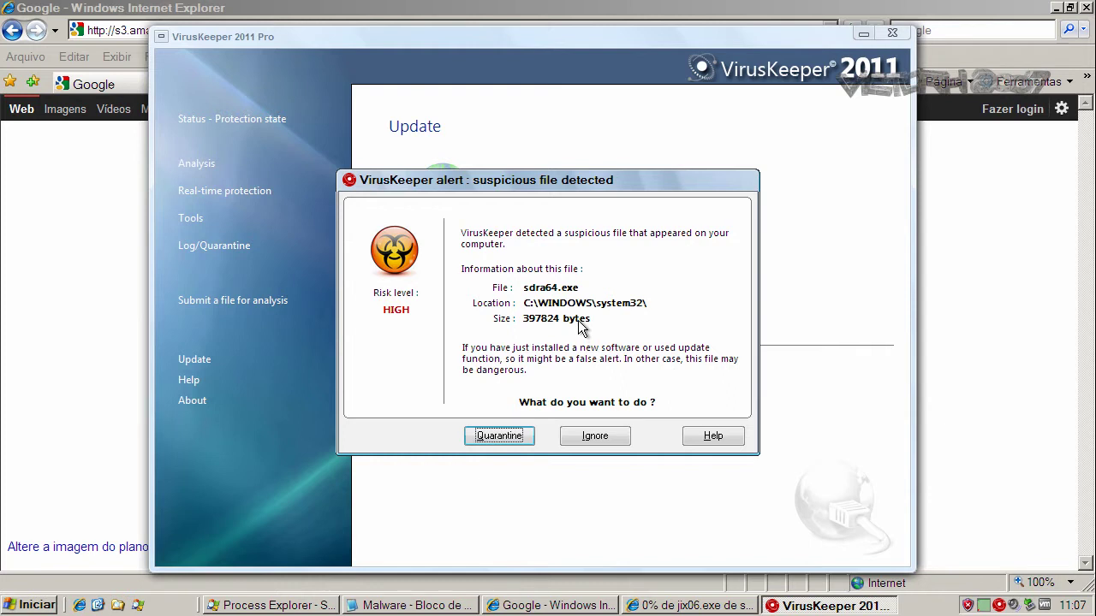
- Try to quarantine sdra64.exe from the VirusKeeper alert, and restore the modified Internet Explorer start page
click(494, 438)
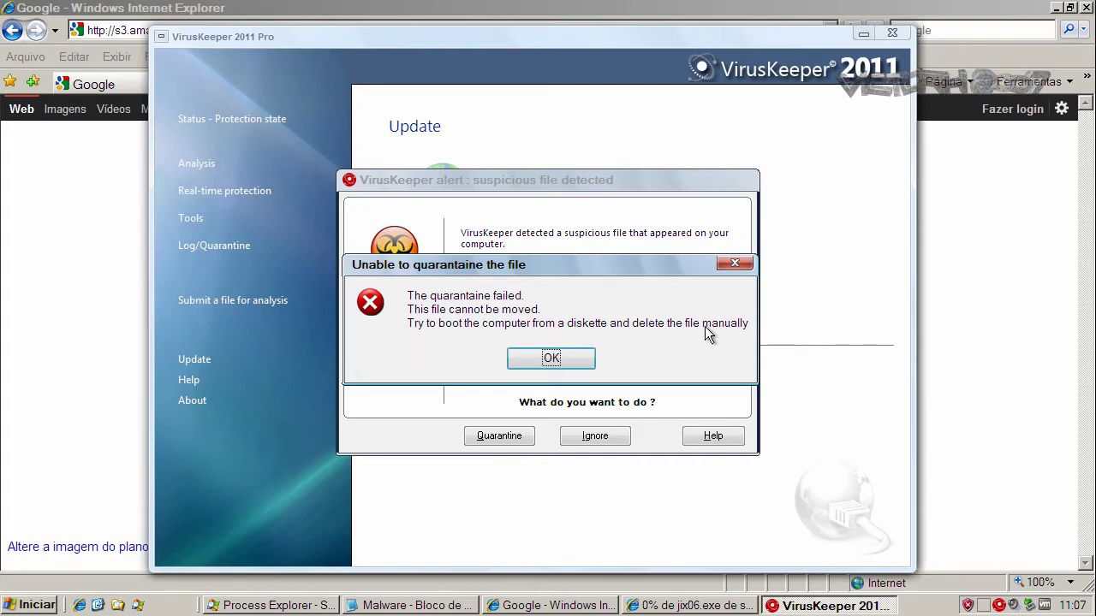
click(589, 357)
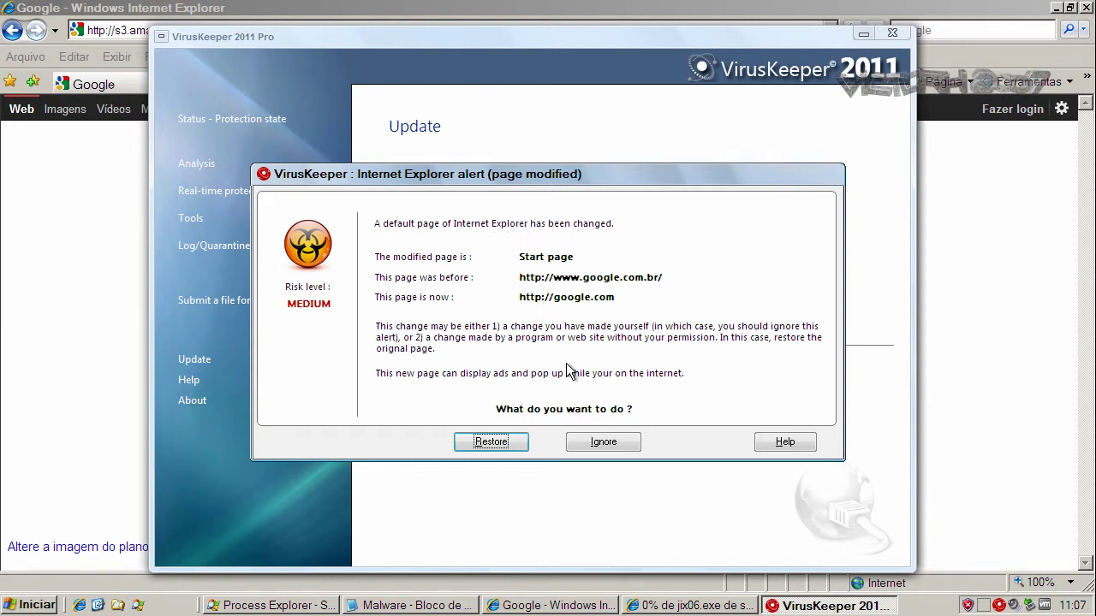
click(504, 445)
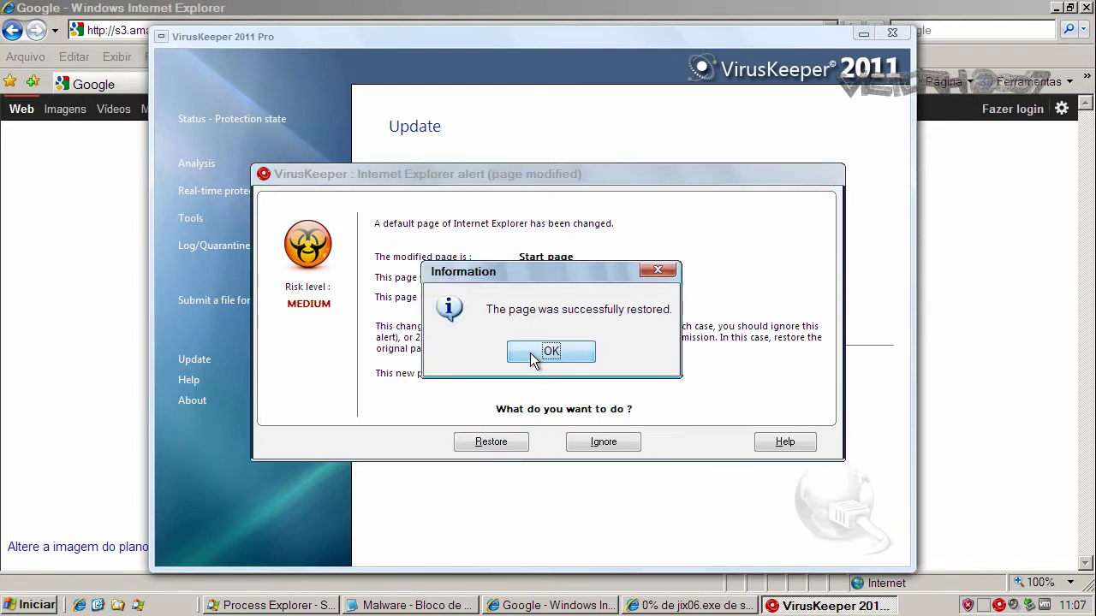
- Dismiss the page restoration notice, try repeatedly to quarantine sdra64.exe from the VirusKeeper alert, and close the VirusKeeper window
click(540, 355)
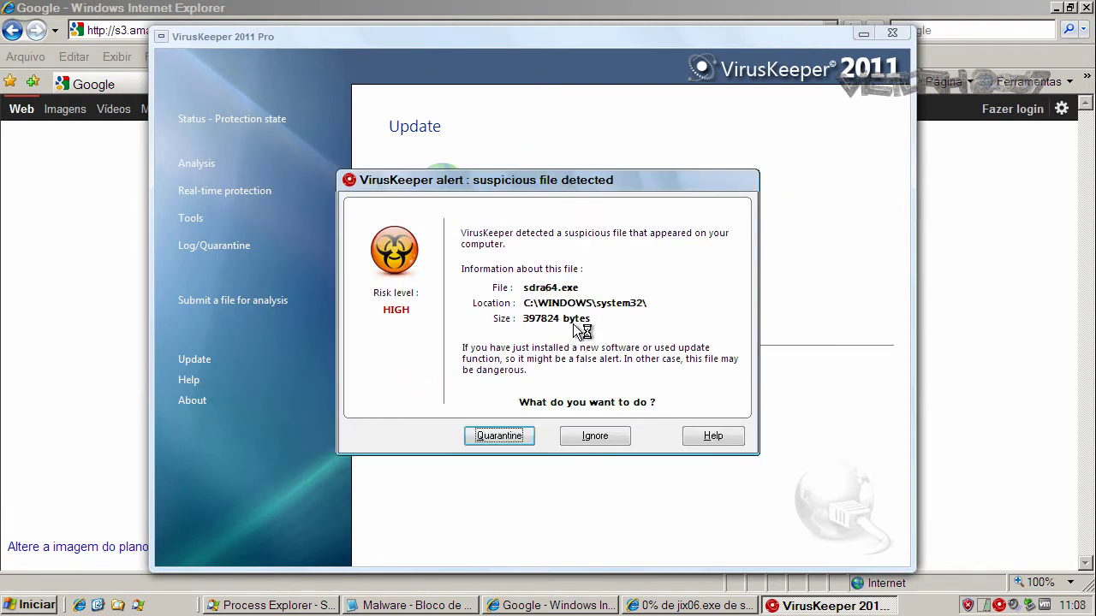
click(511, 434)
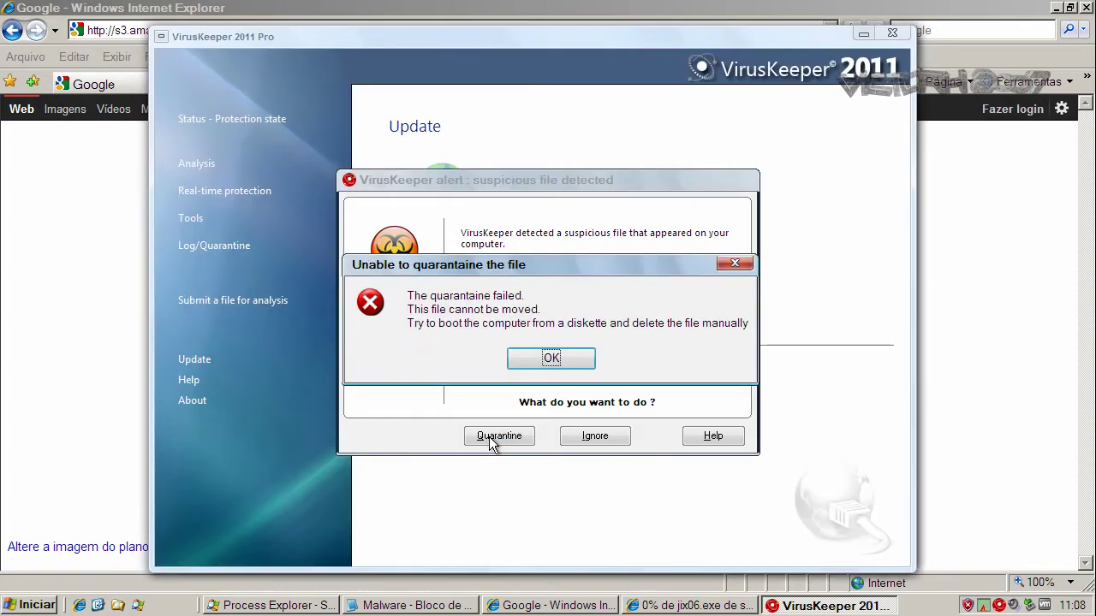
click(539, 358)
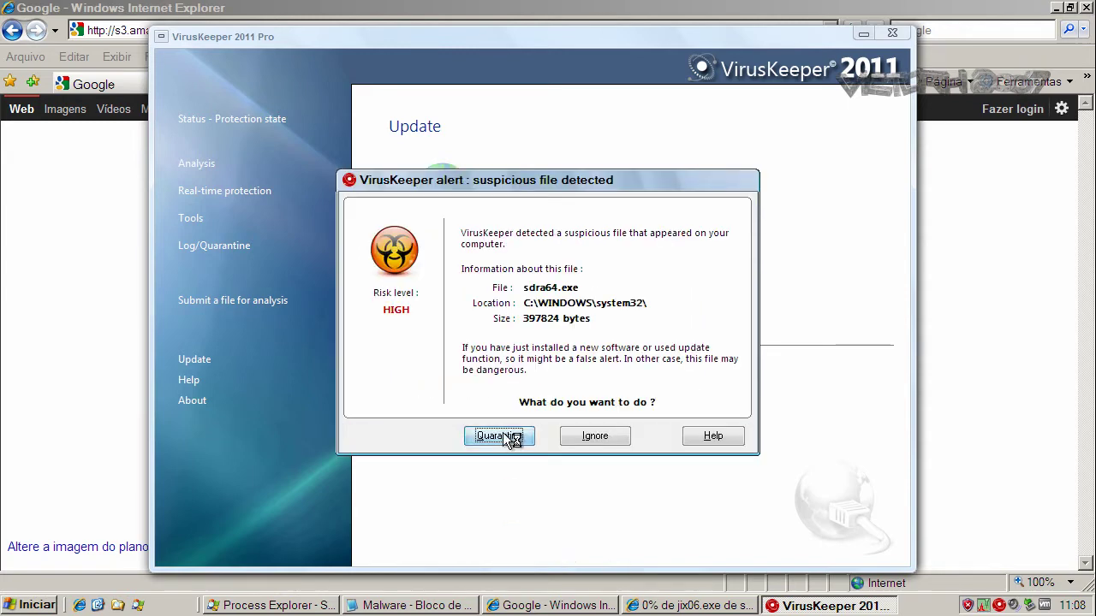
click(510, 437)
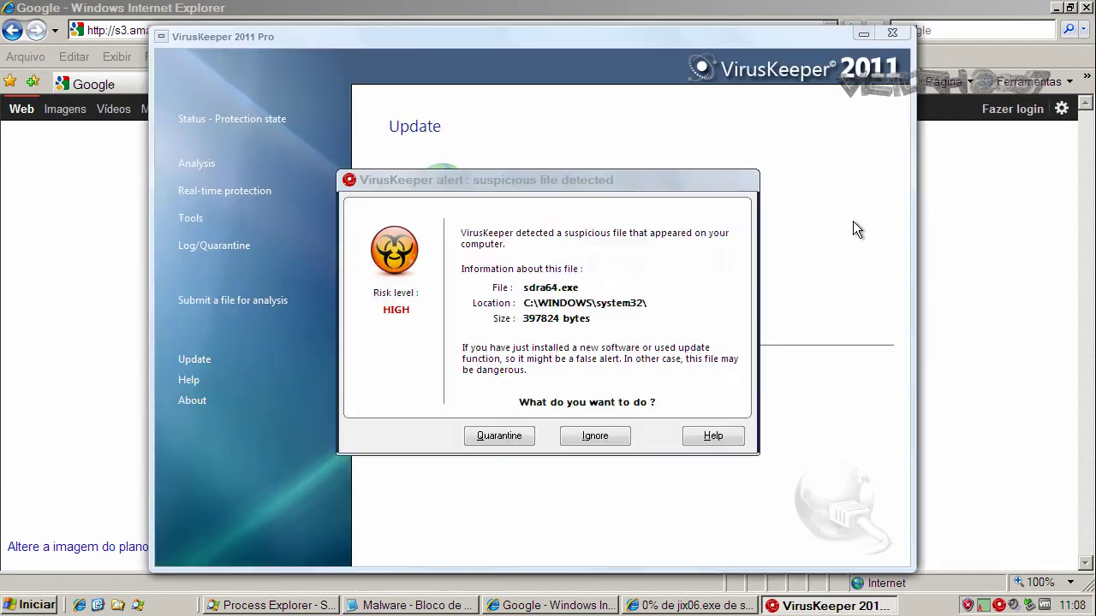
click(551, 358)
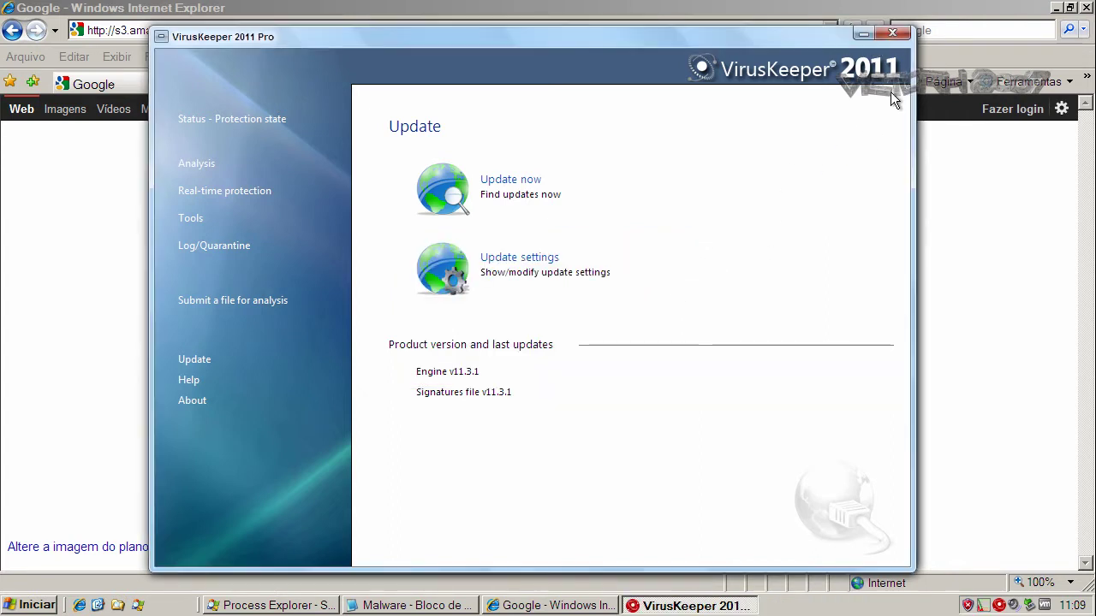
click(894, 32)
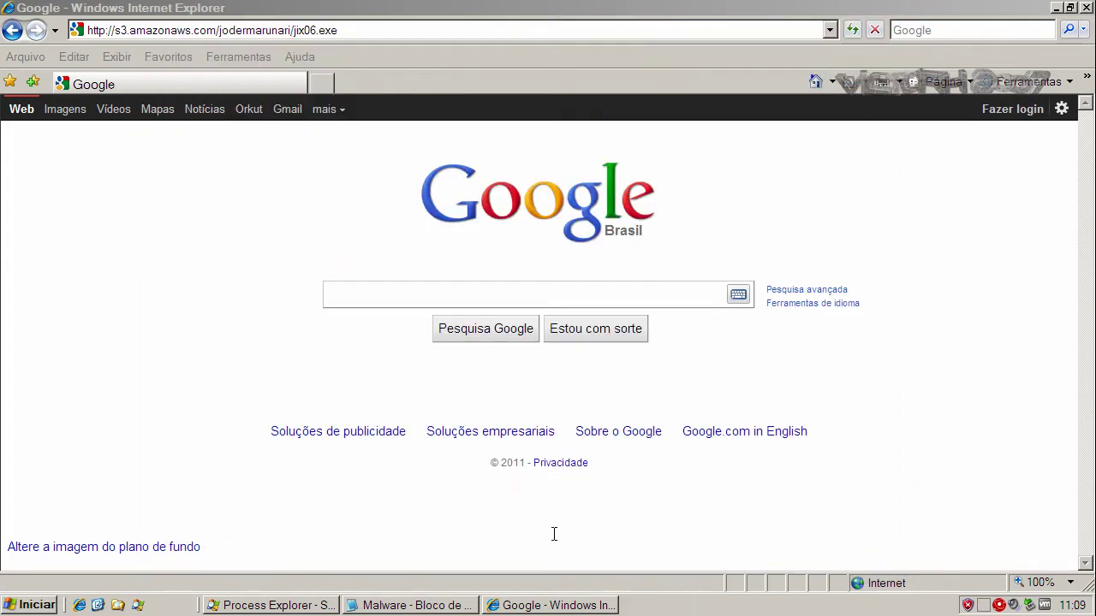
- Switch to the Malware text file and copy the ptarman.in/test/netprotocol.exe link
click(438, 606)
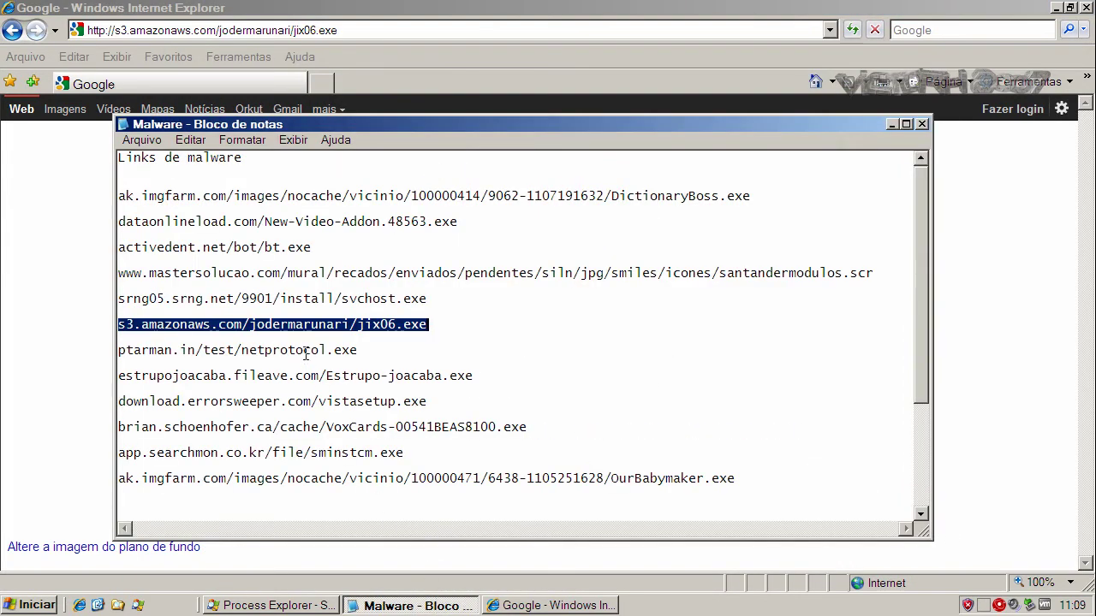
double_click(306, 353)
right_click(305, 353)
click(342, 402)
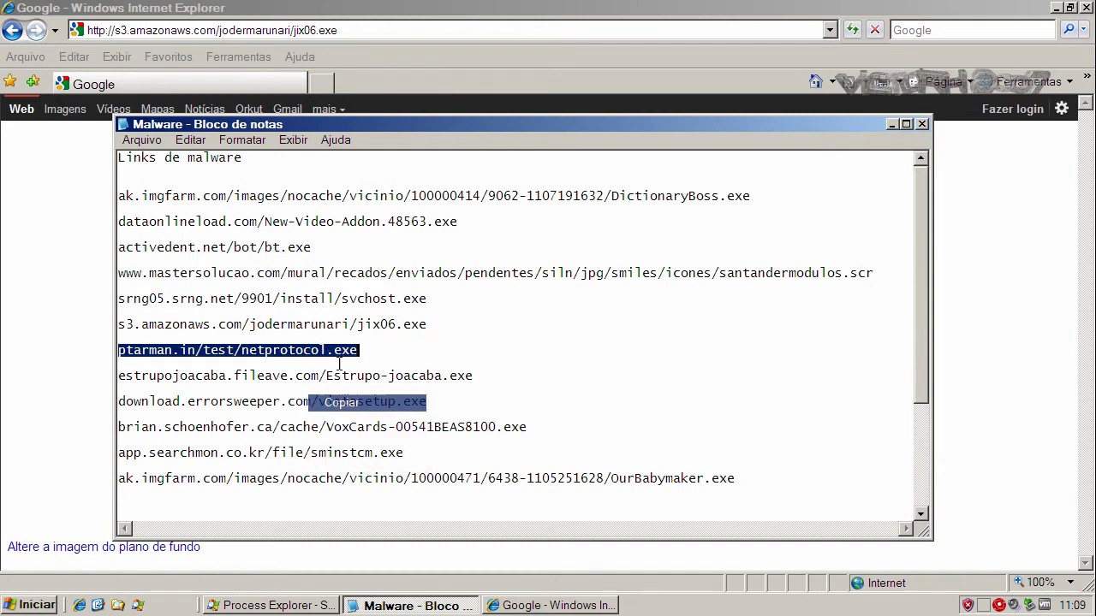
- Load the copied netprotocol.exe link in Internet Explorer and run the file despite the unknown publisher
click(248, 33)
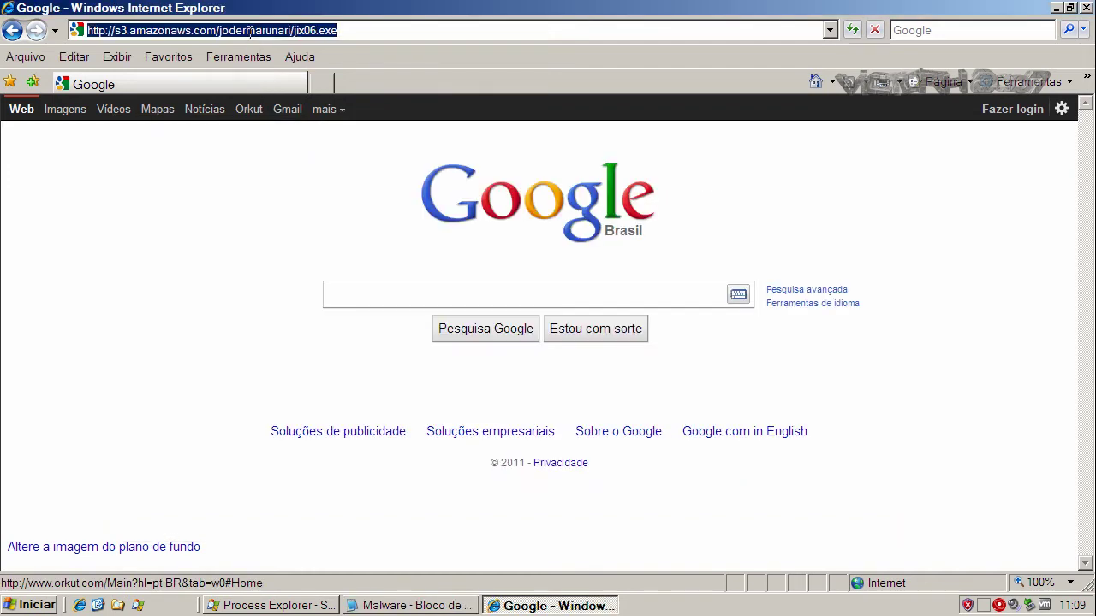
key(ctrl+v)
key(Return)
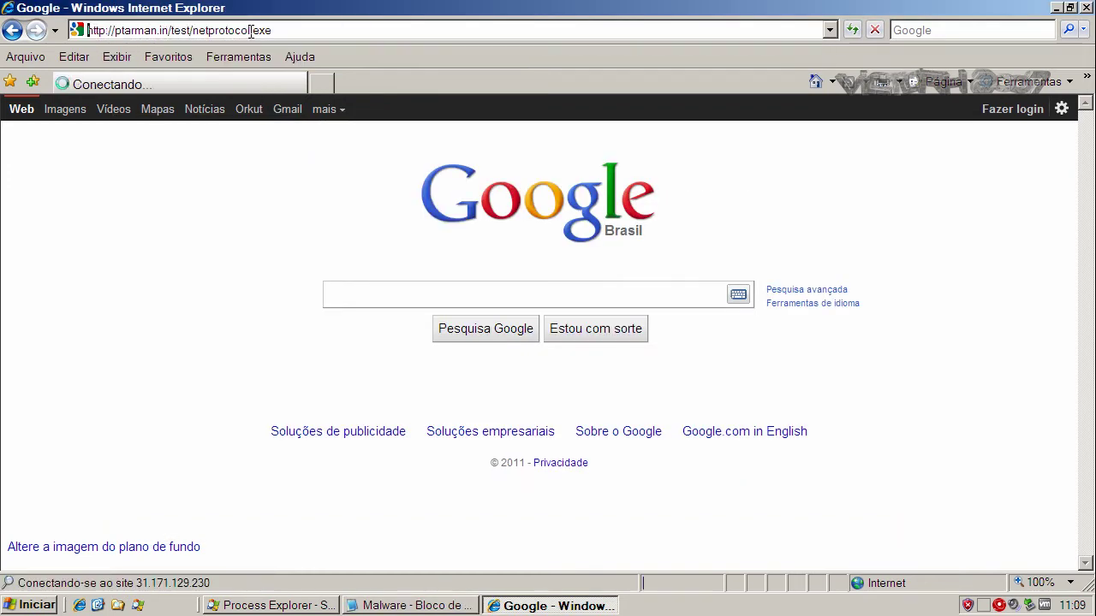
click(524, 308)
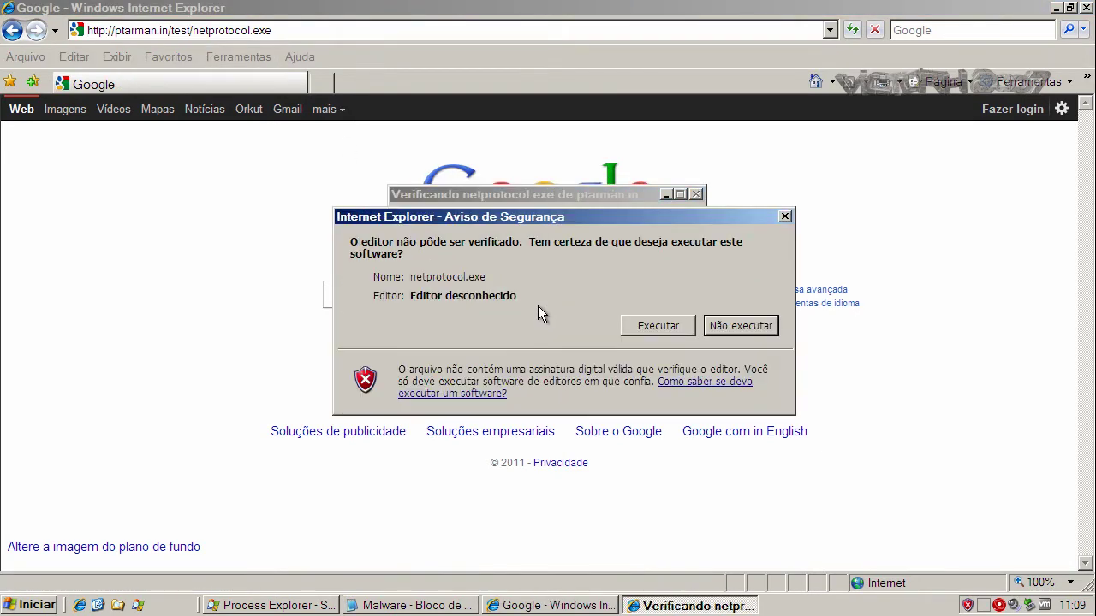
click(661, 324)
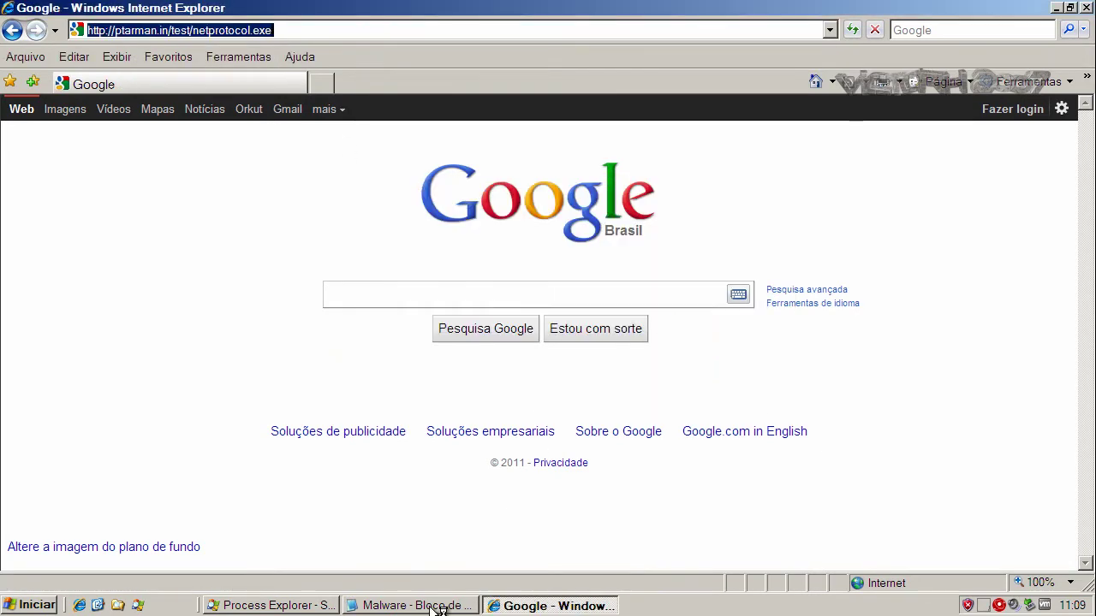
- Switch to the Malware text file and copy the estrupojoacaba.fileave.com/Estrupo-joacaba.exe link
click(433, 606)
double_click(283, 375)
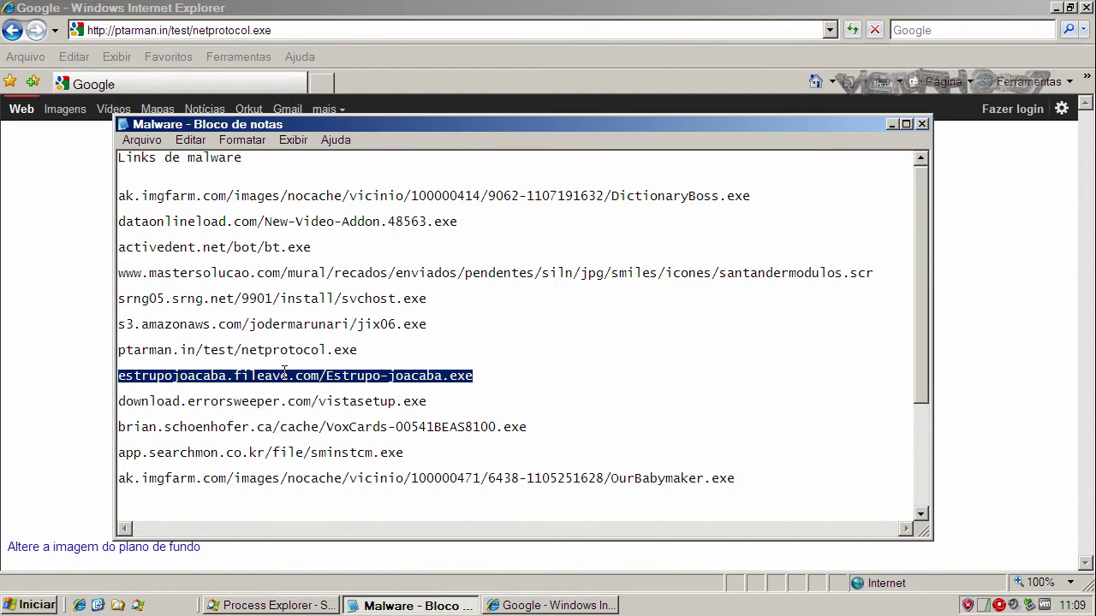
right_click(285, 375)
click(343, 423)
- Load the copied Estrupo-joacaba.exe link in Internet Explorer and run the file
click(239, 31)
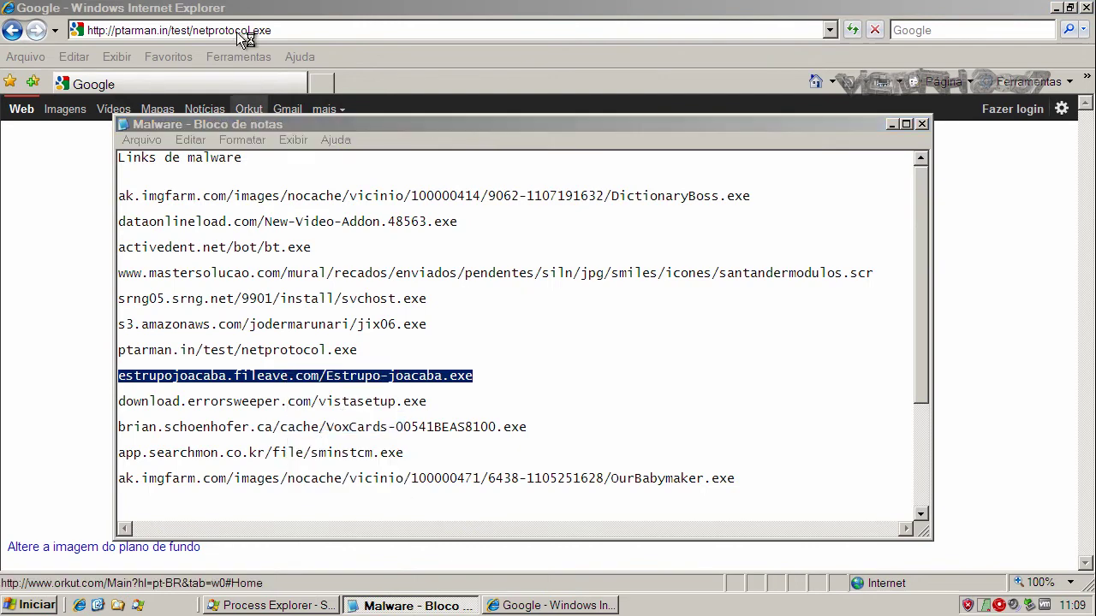
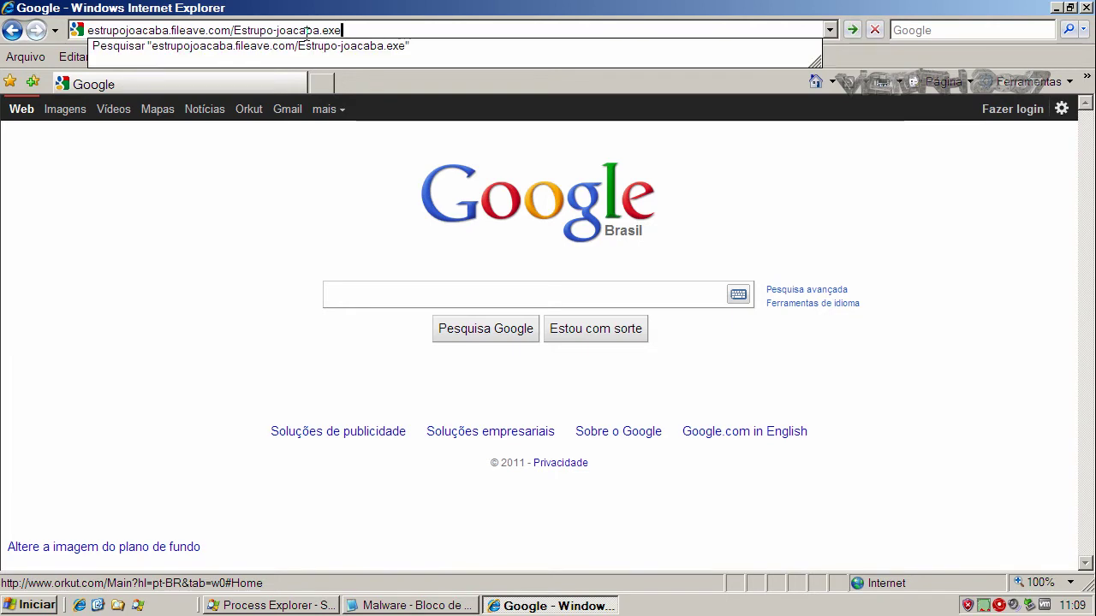
key(Return)
click(586, 309)
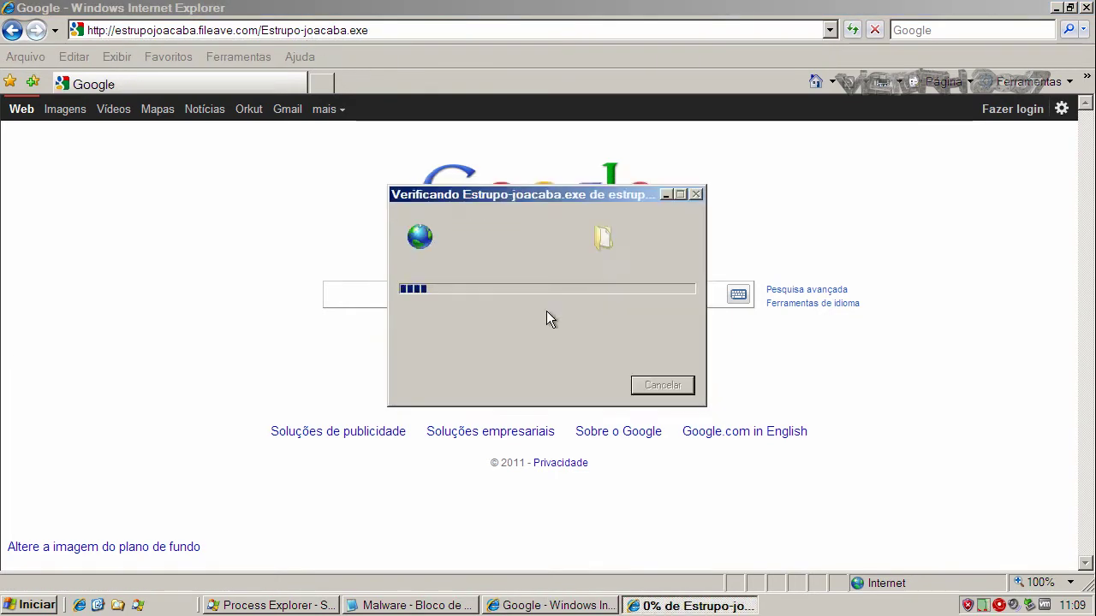
click(616, 308)
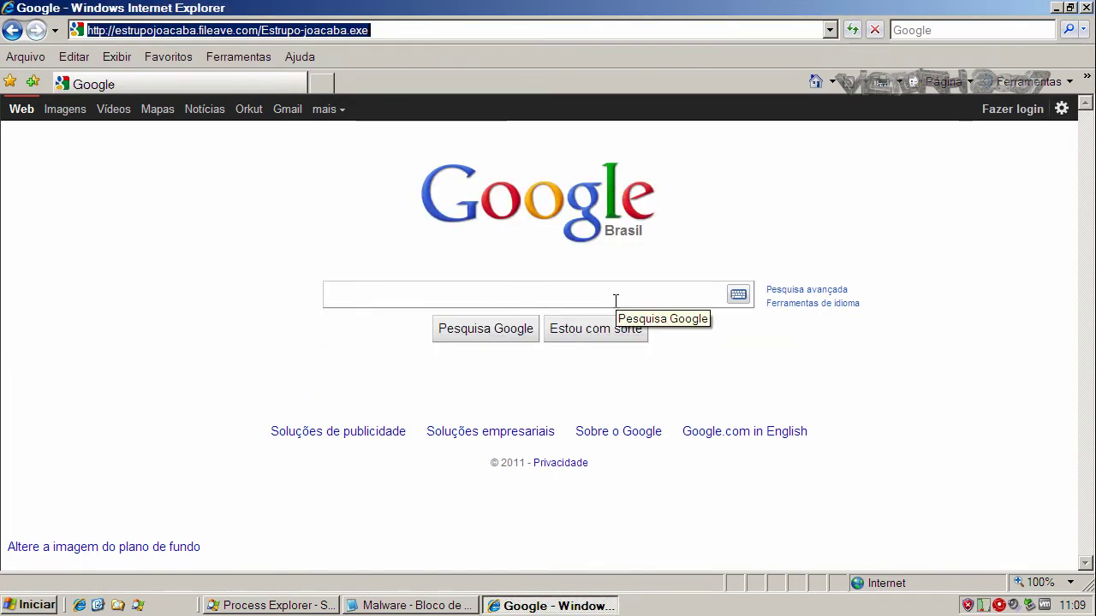
- Switch to the Malware text file and copy the download.errorsweeper.com/vistasetup.exe link
click(431, 606)
double_click(398, 403)
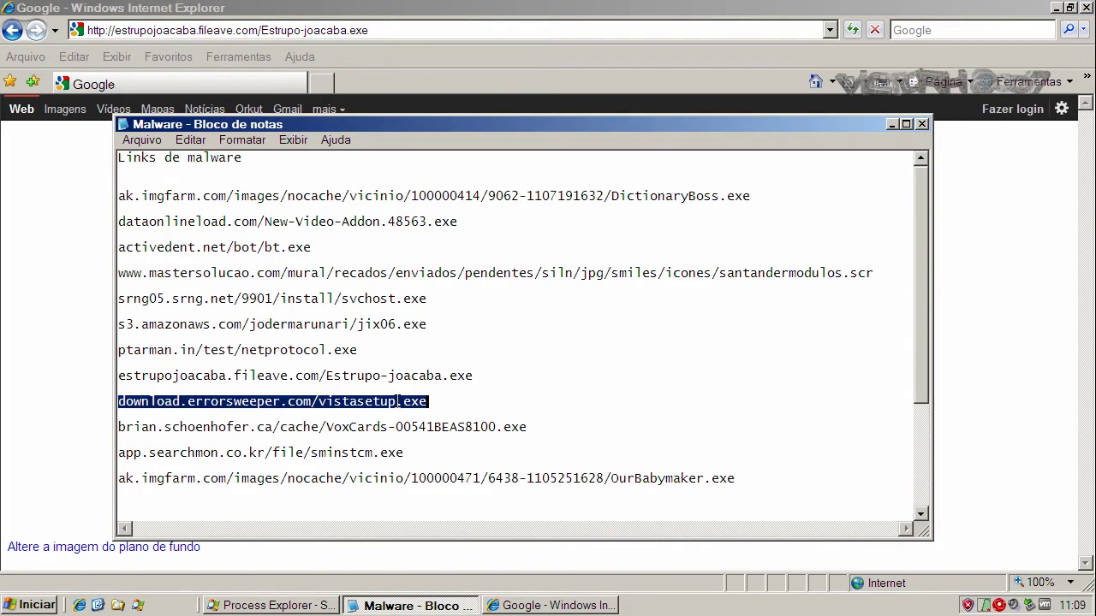
right_click(398, 402)
click(433, 453)
- Load the copied vistasetup.exe link in Internet Explorer and run the installer
click(346, 36)
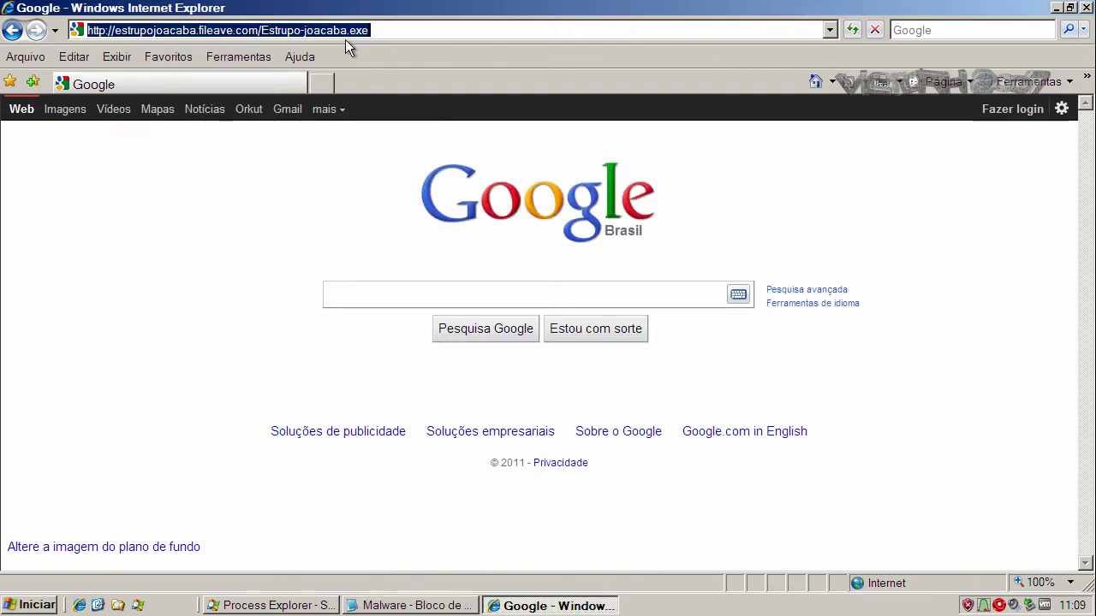
key(ctrl+v)
key(ctrl+a)
key(ctrl+v)
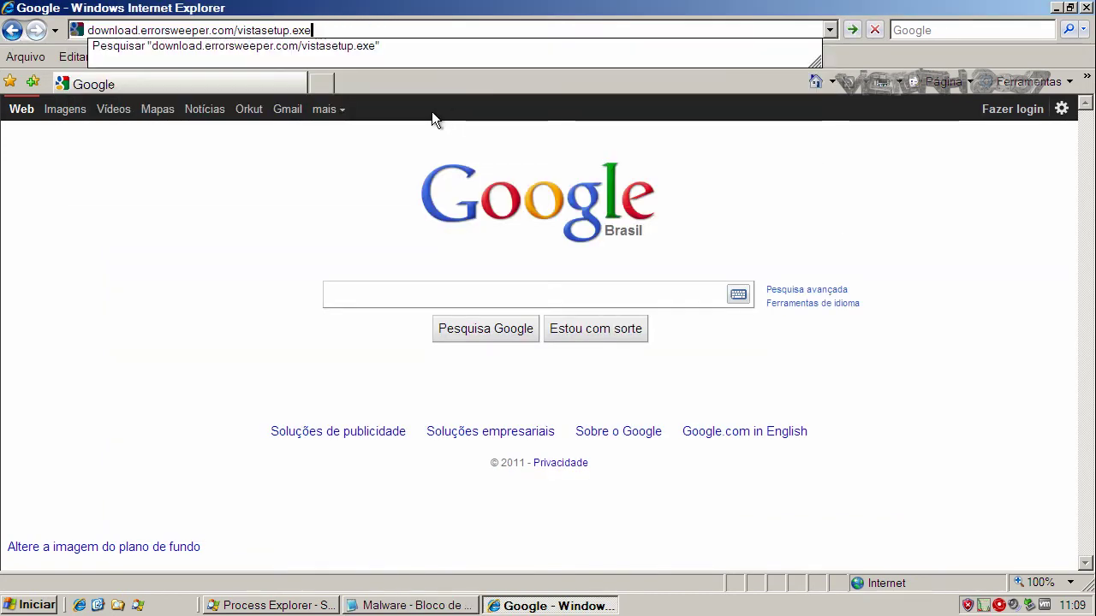
key(Return)
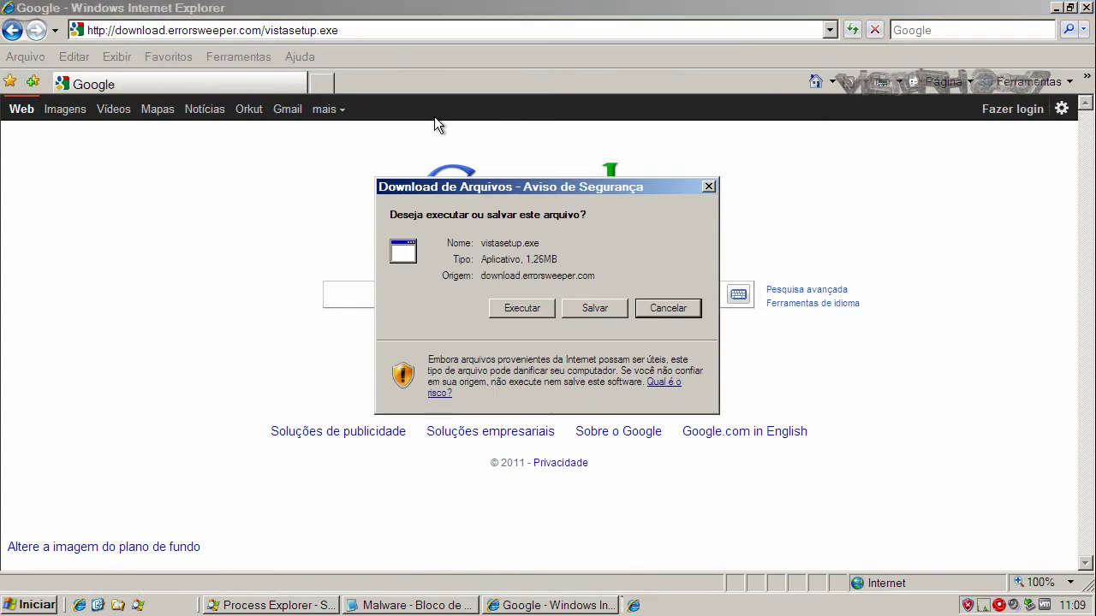
click(542, 310)
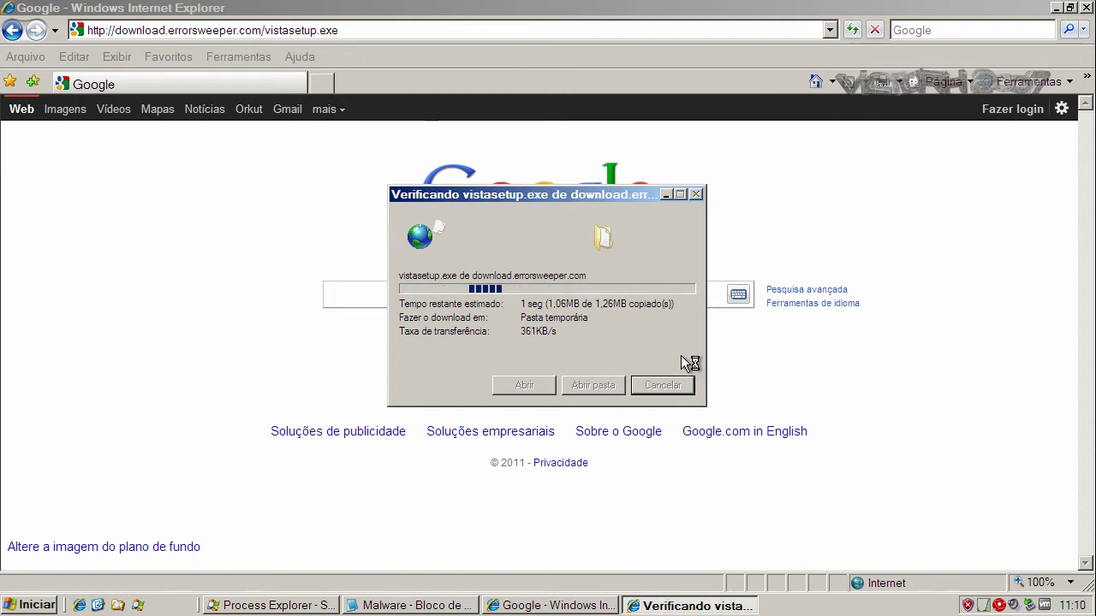
click(602, 249)
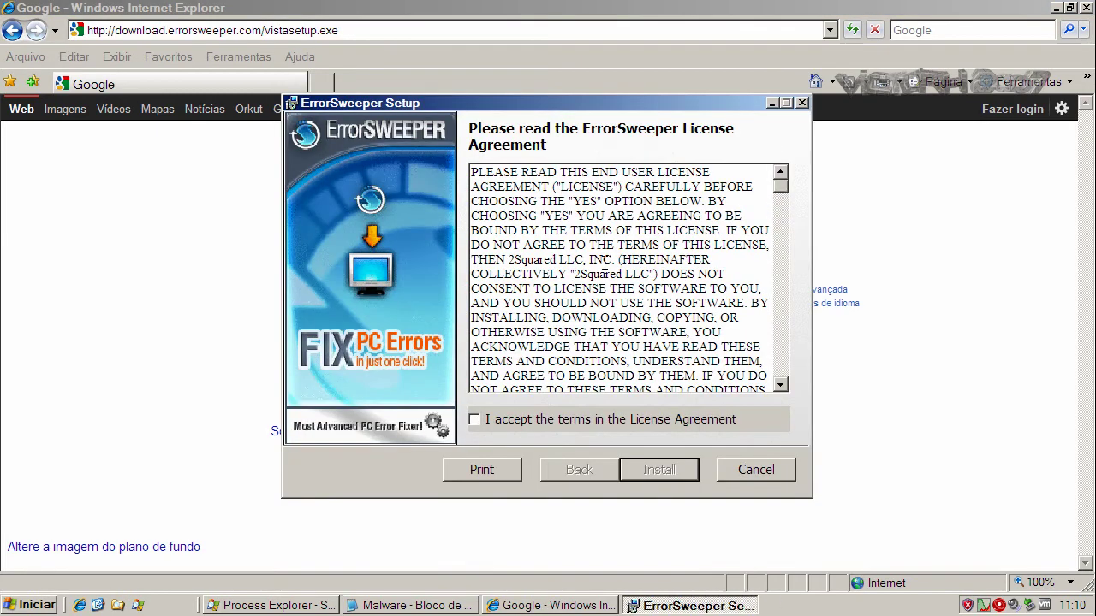
- Accept the ErrorSweeper license agreement, start the installation, and minimize the setup window
click(475, 420)
click(660, 471)
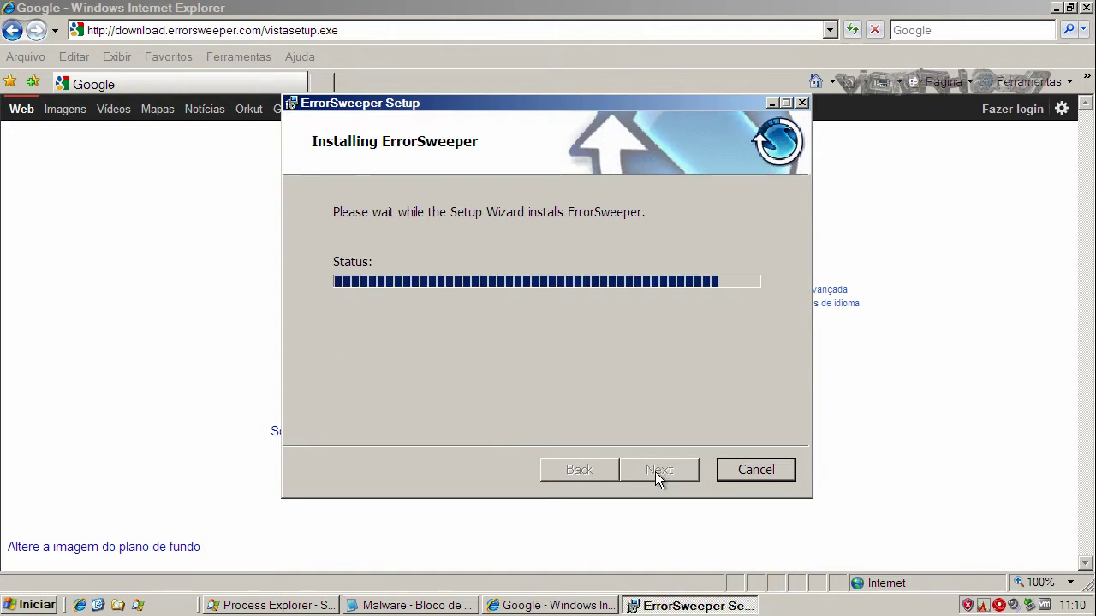
click(773, 103)
- Switch to the Malware text file and copy the whole link ending in VoxCards-00541BEAS8100.exe
click(407, 605)
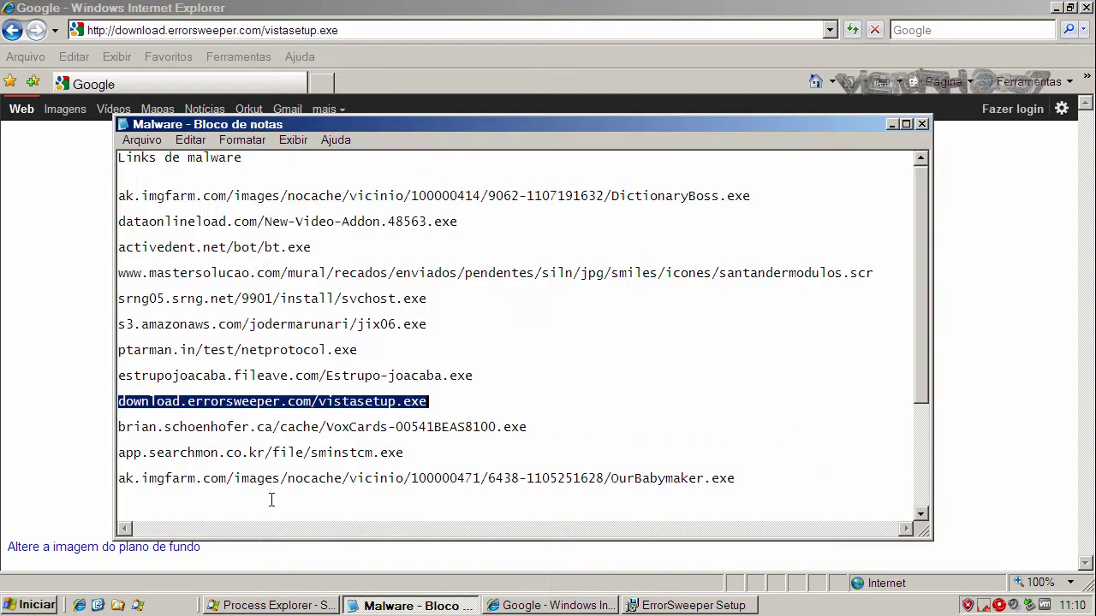
click(264, 426)
right_click(265, 419)
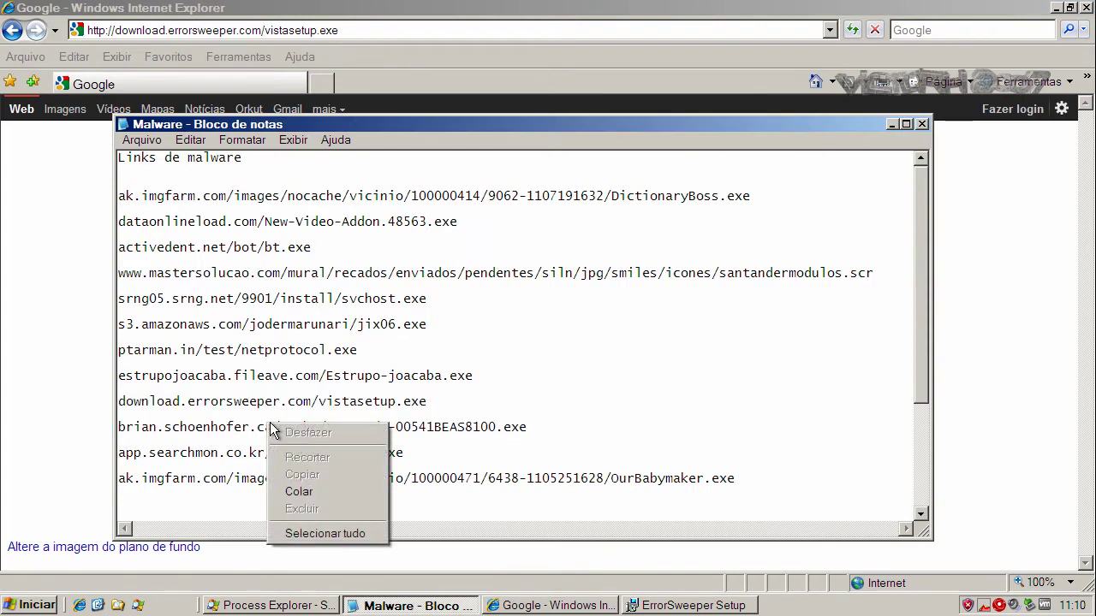
click(518, 420)
shift+click(532, 425)
click(532, 426)
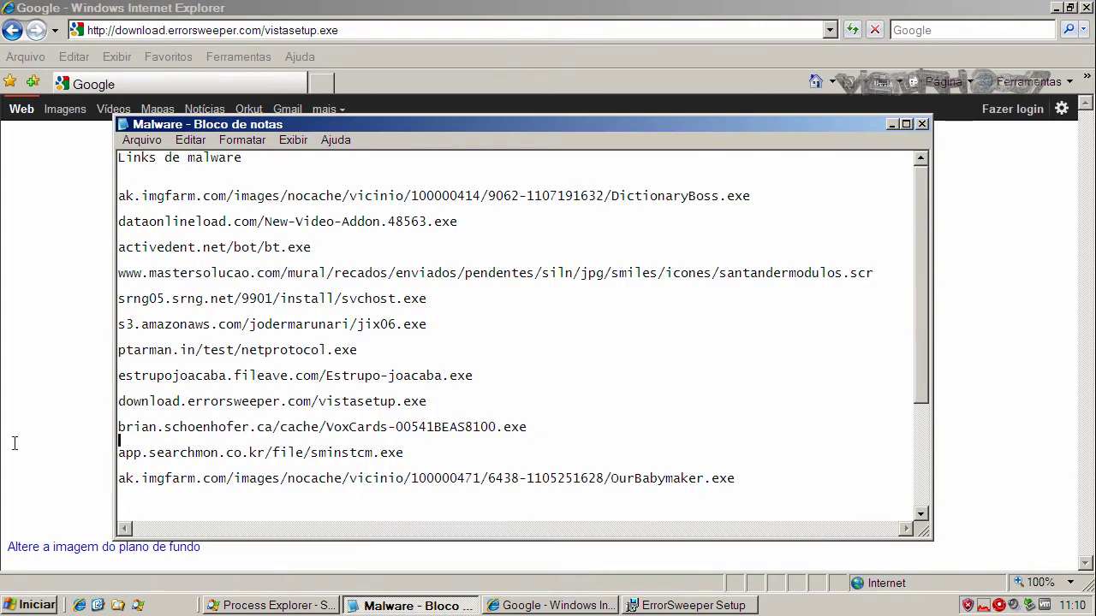
key(shift+Up)
right_click(282, 438)
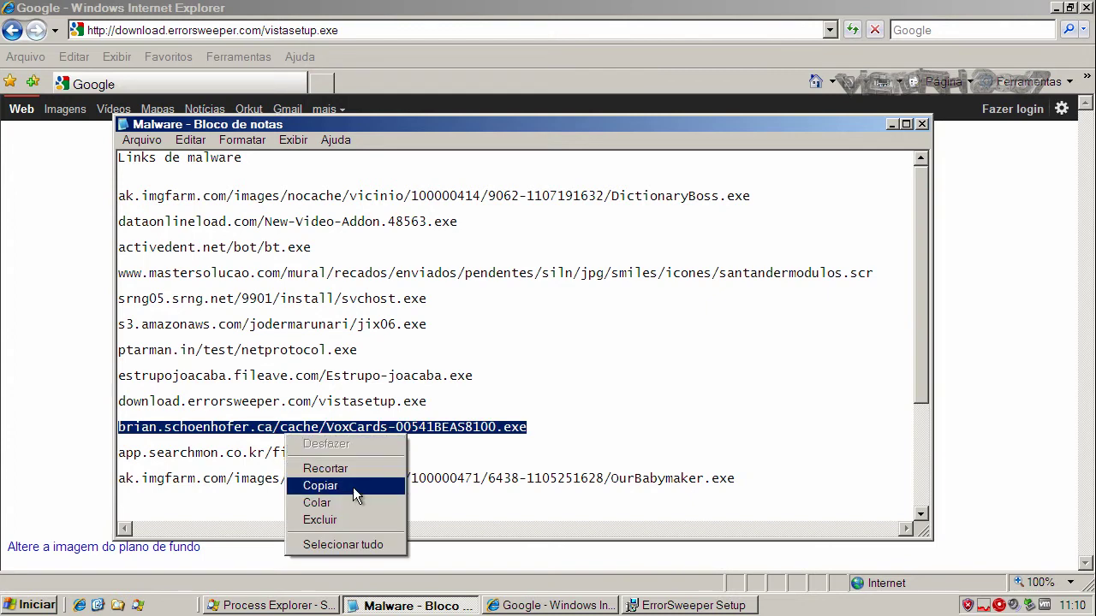
click(357, 487)
- Load the copied VoxCards-00541BEAS8100.exe link in Internet Explorer and choose to run the download
click(273, 30)
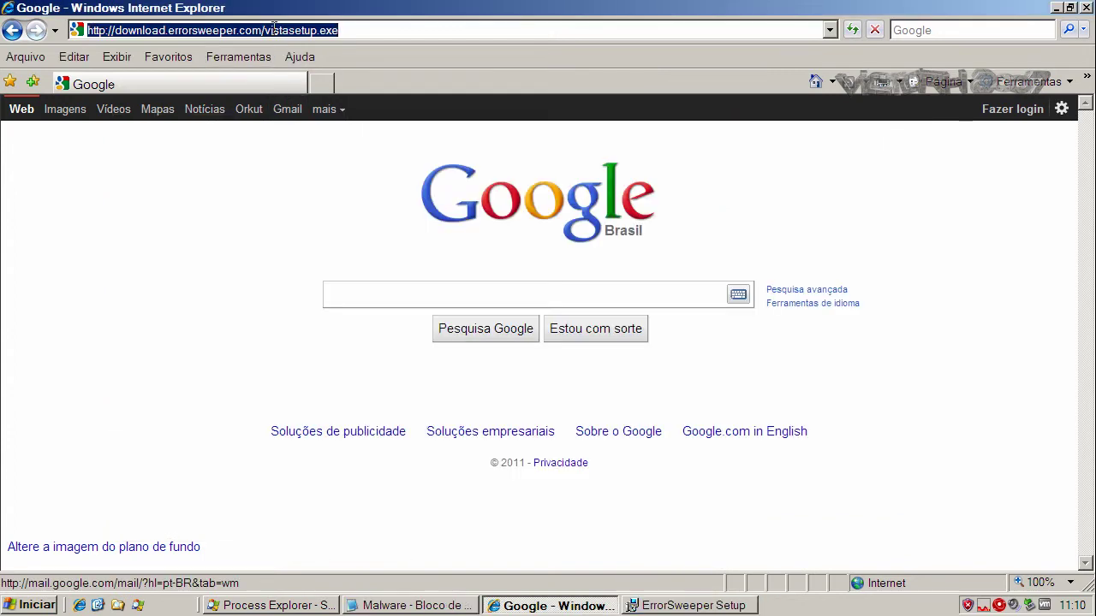
key(ctrl+v)
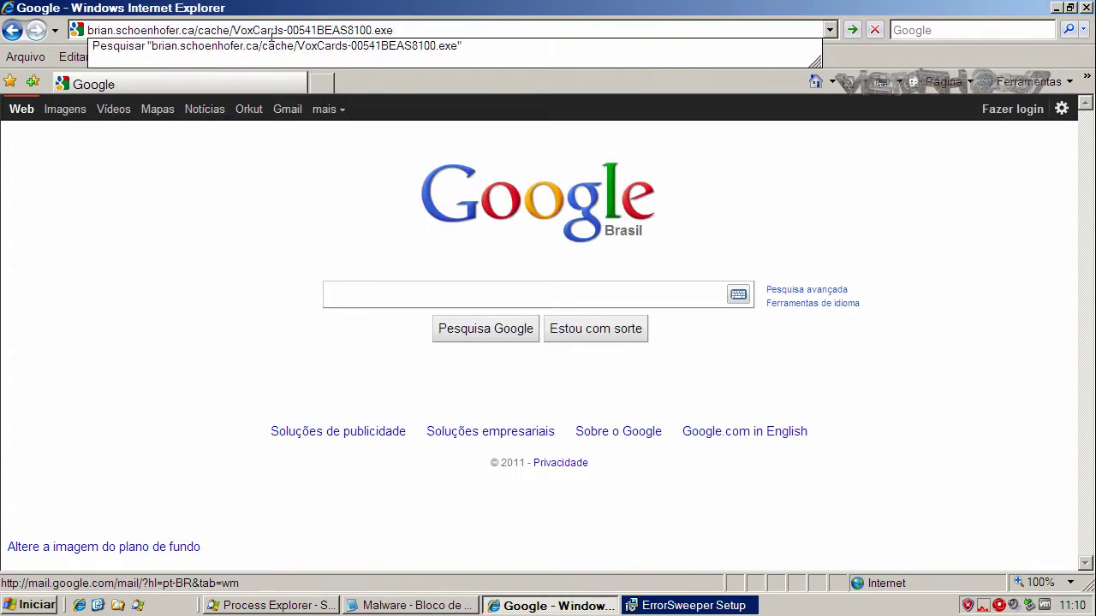
key(Return)
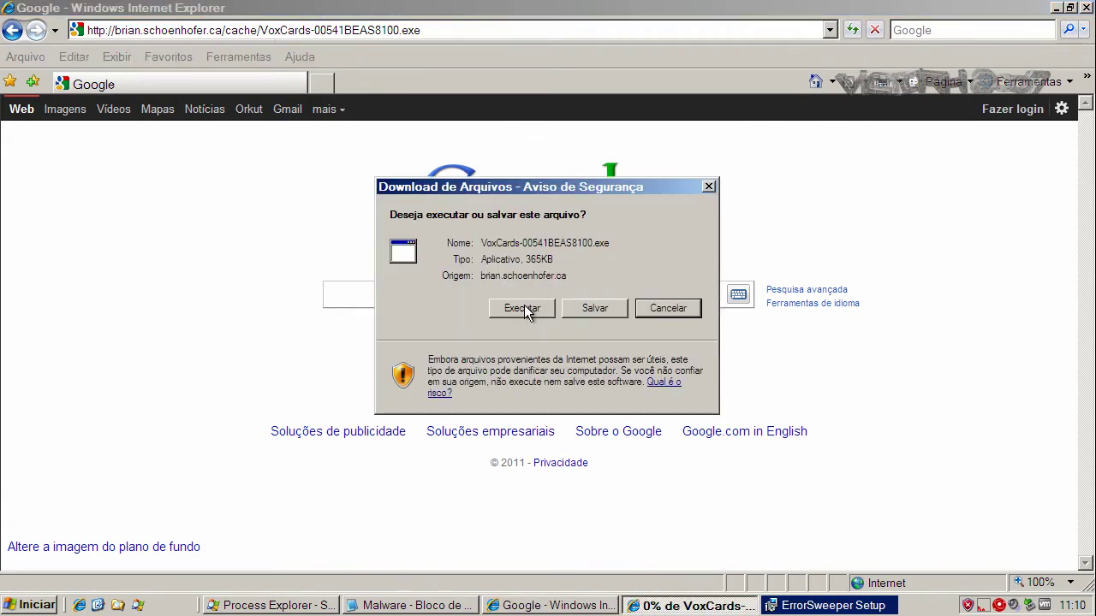
click(524, 310)
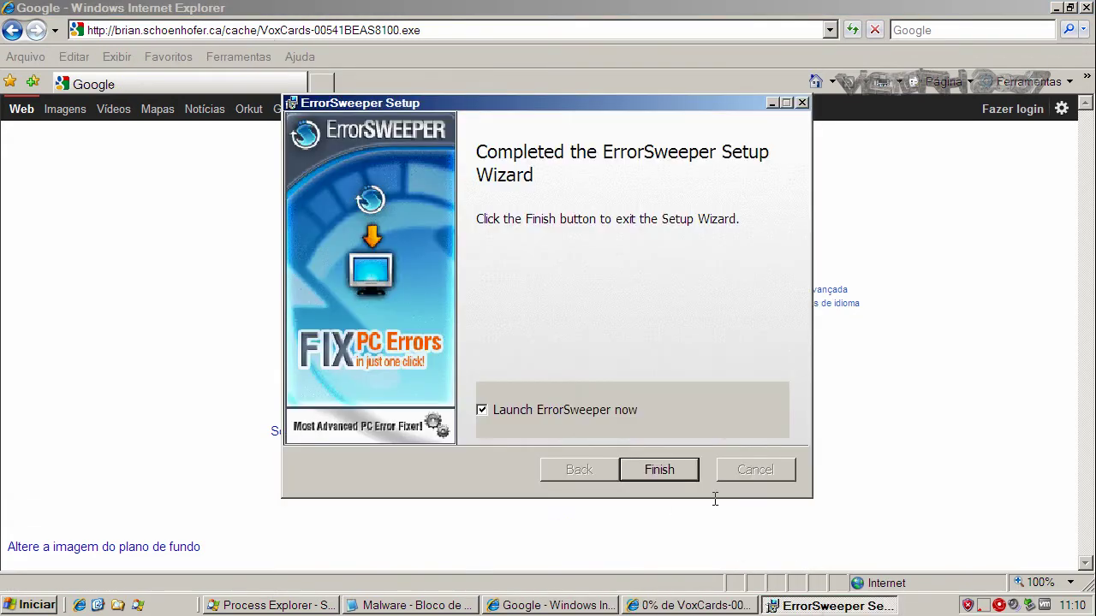
- Finish the ErrorSweeper setup without launching the program, and confirm running VoxCards-00541BEAS8100.exe
click(492, 408)
click(660, 470)
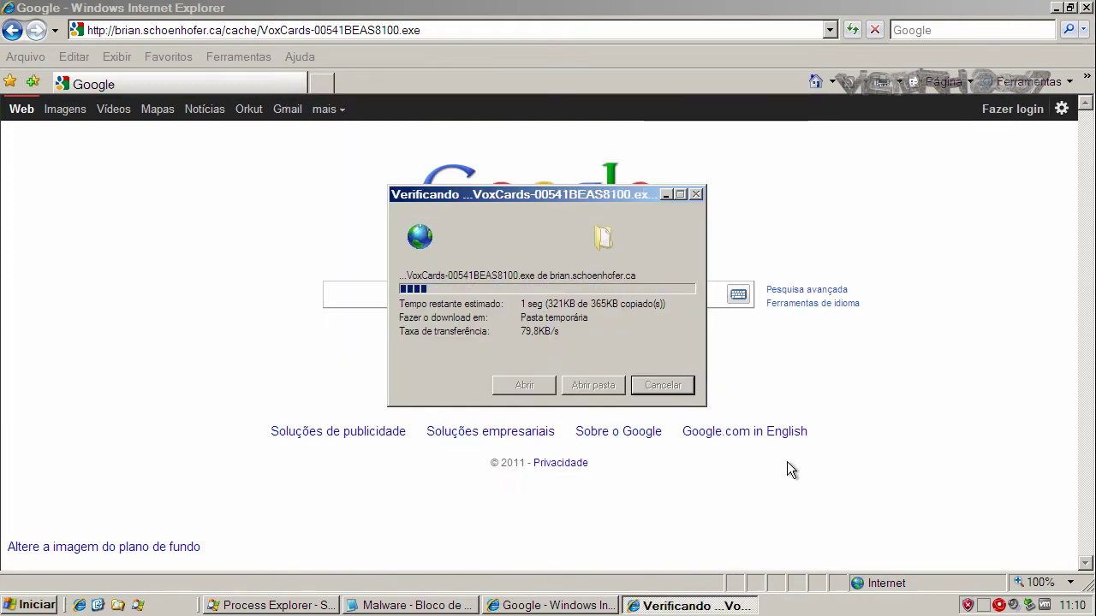
click(641, 308)
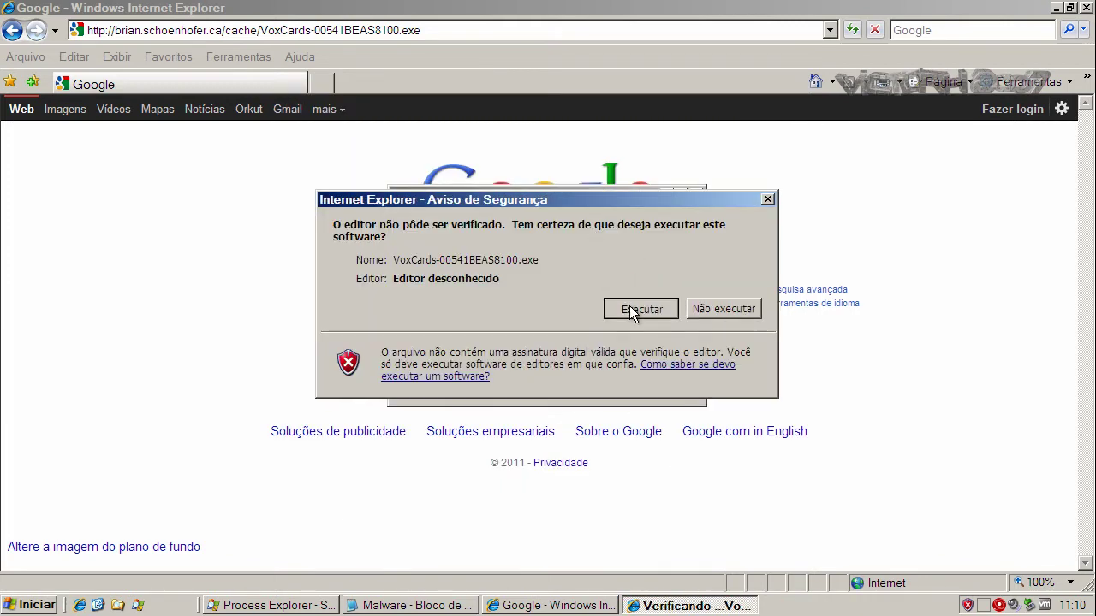
- Copy the app.searchmon.co.kr/file/sminstcm.exe link from the Malware text file and close the forumcep.fr pop-up browser window
click(381, 606)
click(324, 445)
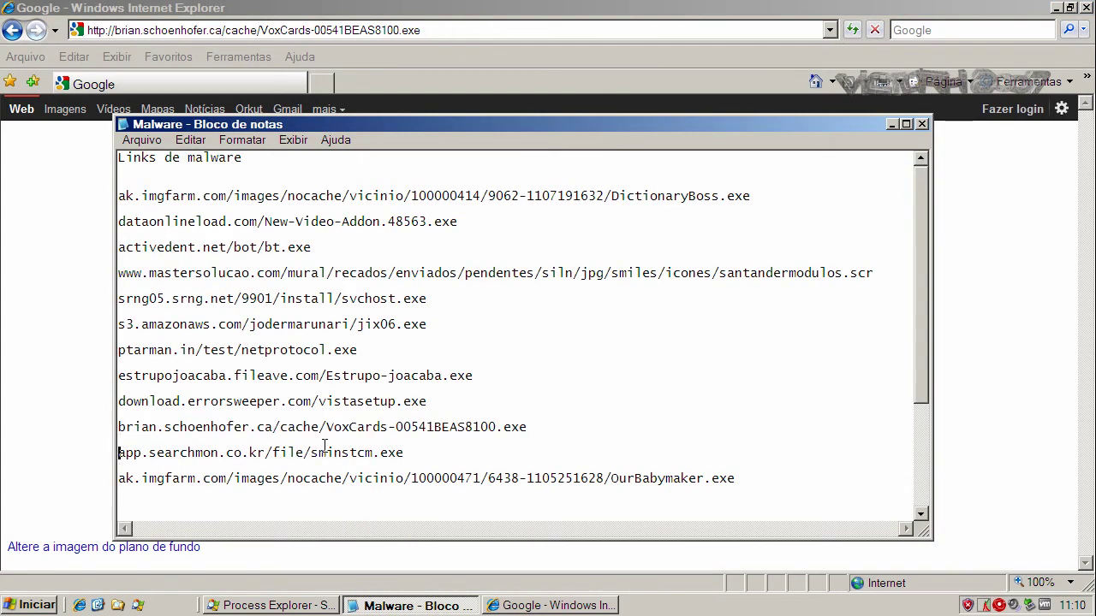
double_click(327, 454)
right_click(328, 453)
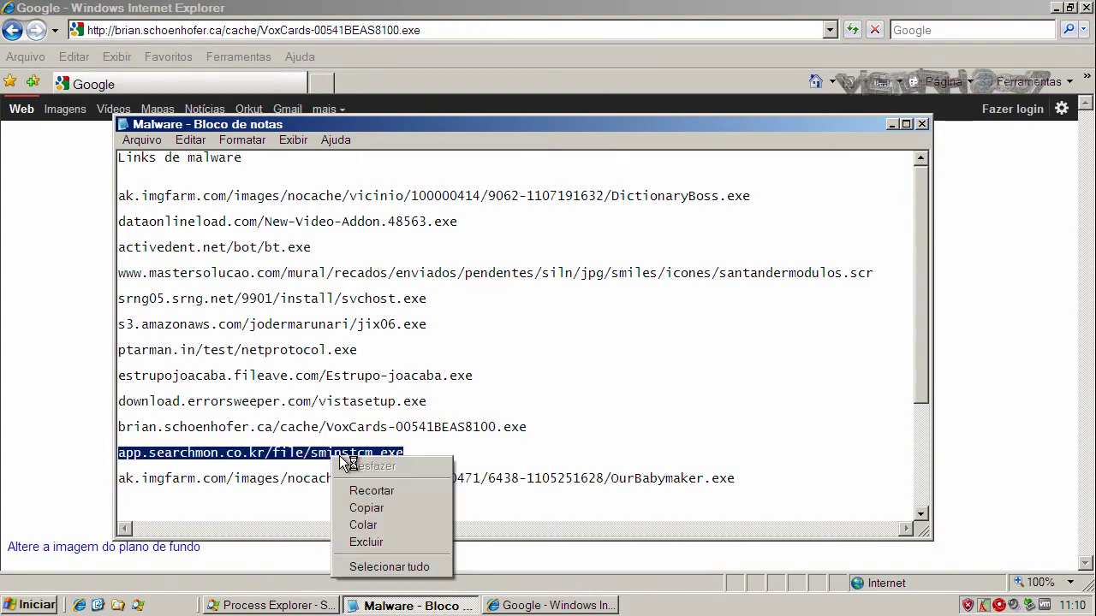
click(366, 506)
shift+click(306, 107)
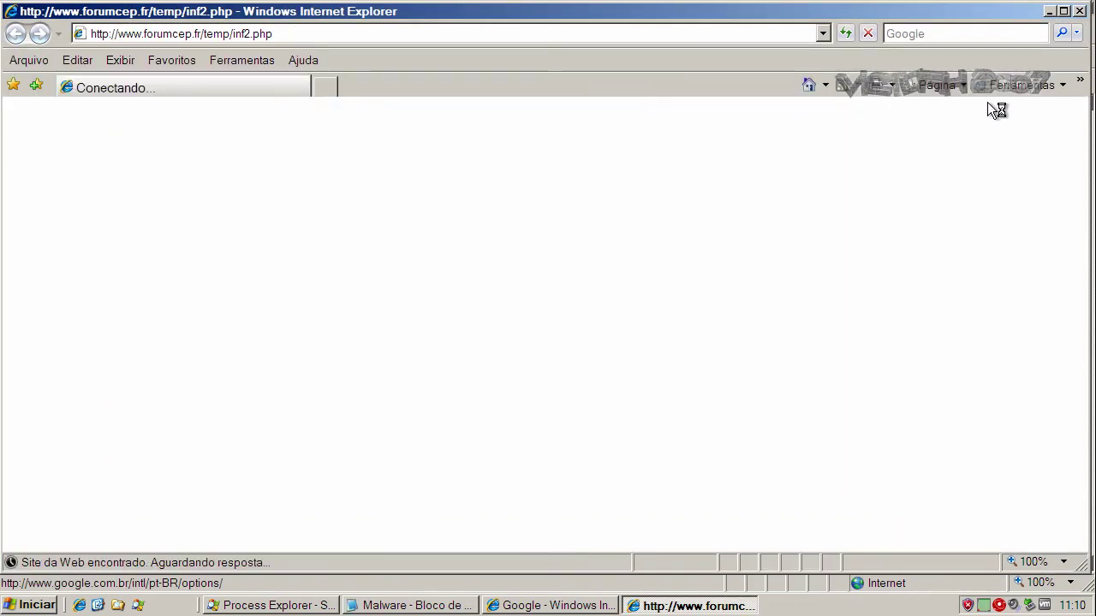
click(1080, 11)
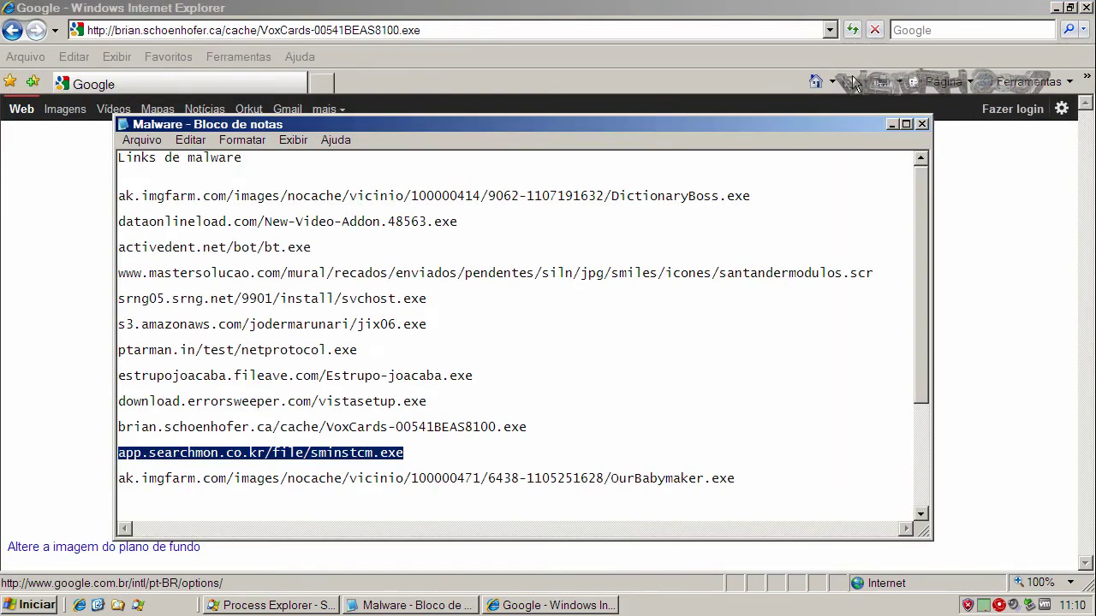
- Load the copied sminstcm.exe link in Internet Explorer and run the download, accepting the unverified publisher warning
click(139, 33)
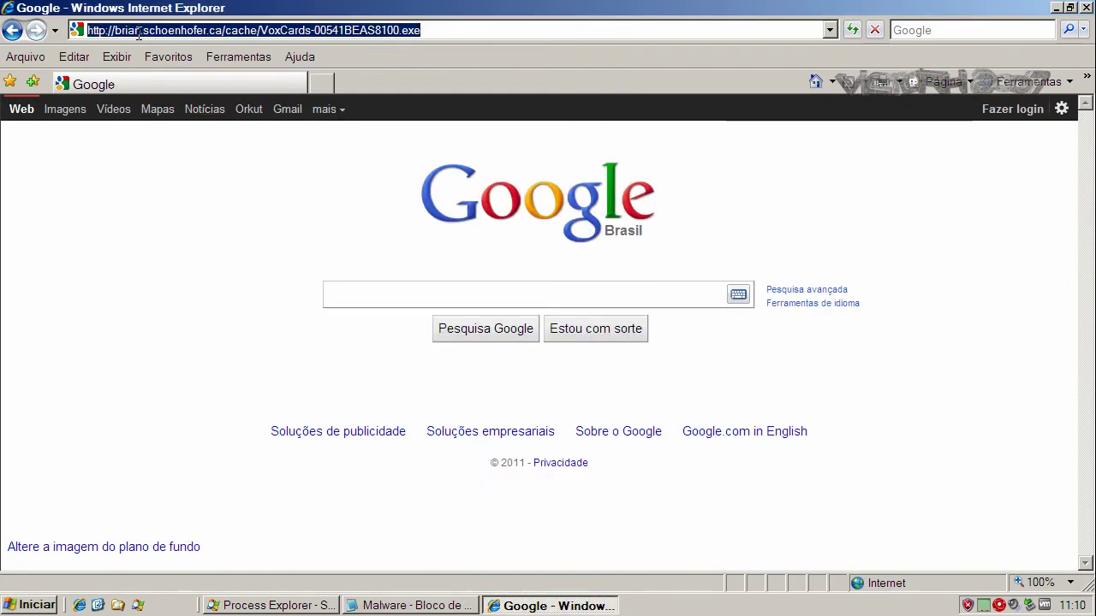
key(ctrl+v)
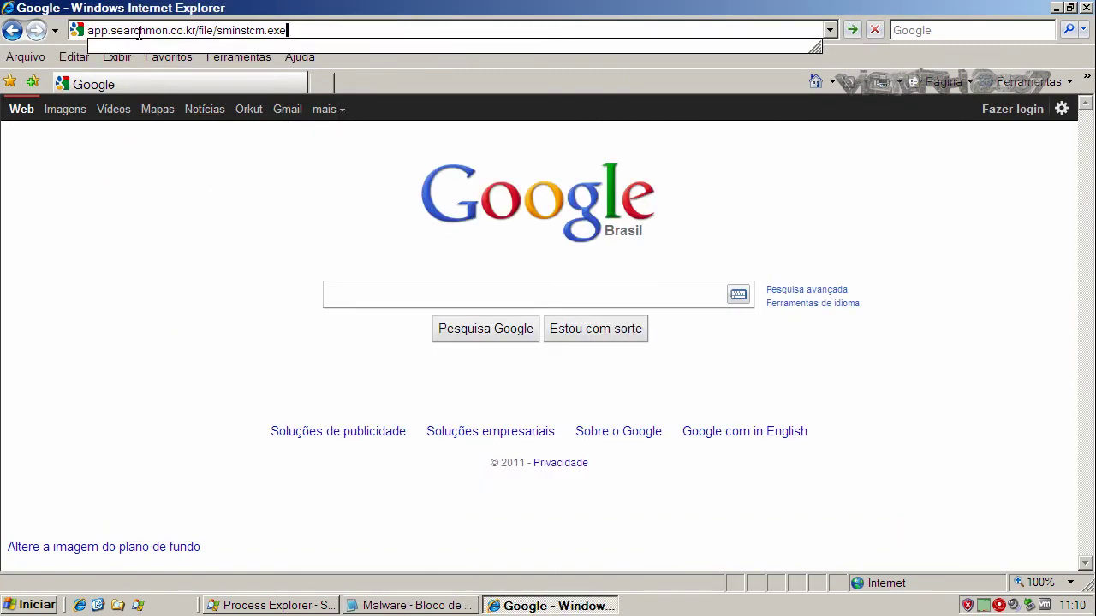
key(Return)
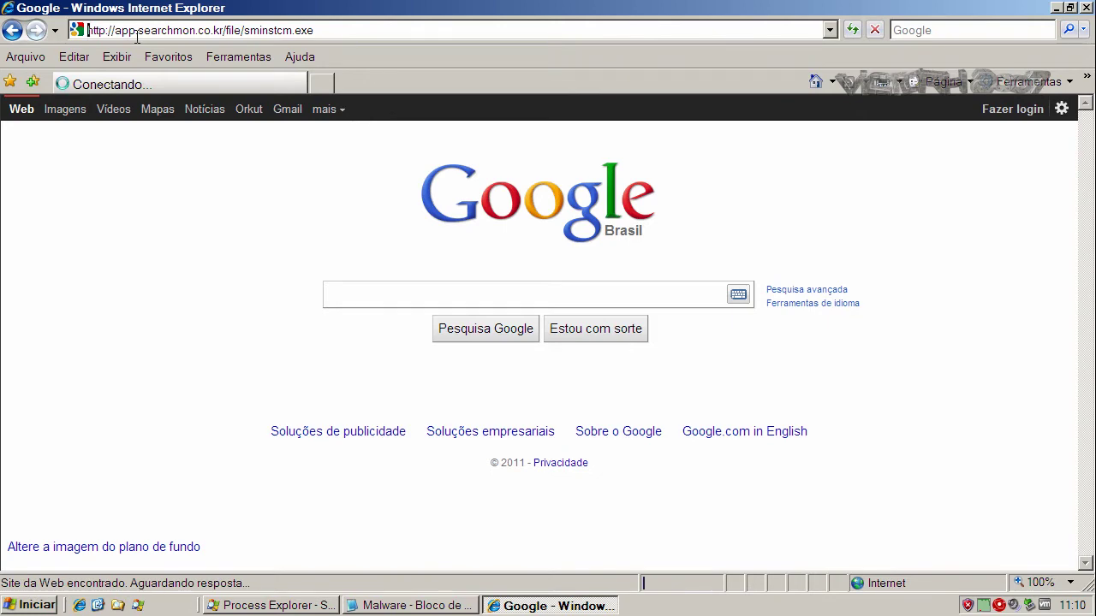
click(519, 308)
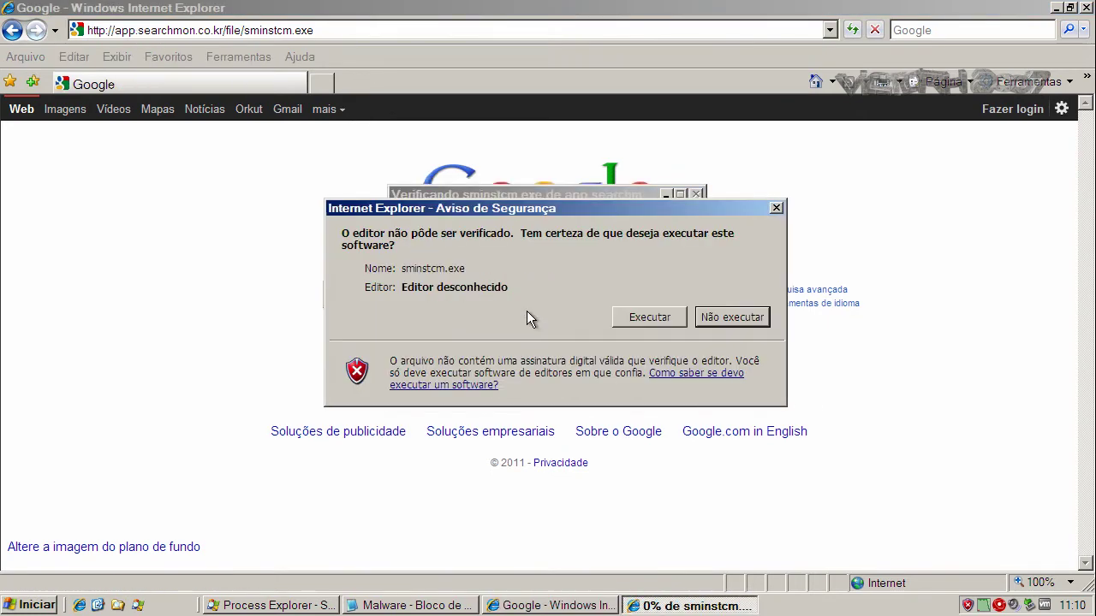
click(629, 315)
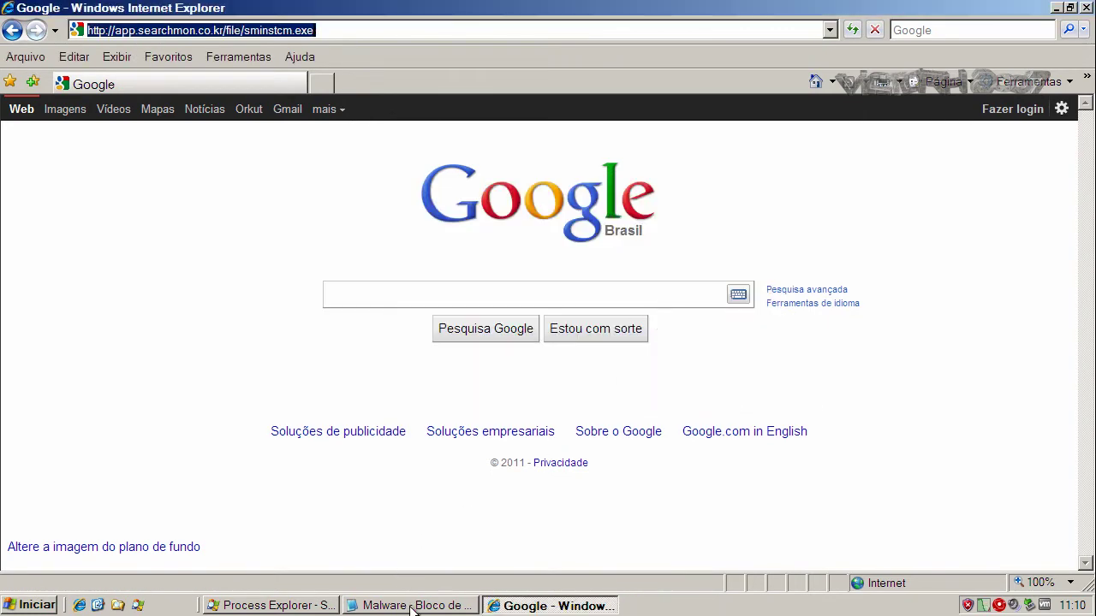
- Switch to the Malware text file and copy the whole ak.imgfarm.com link ending in OurBabymaker.exe
click(412, 605)
double_click(374, 481)
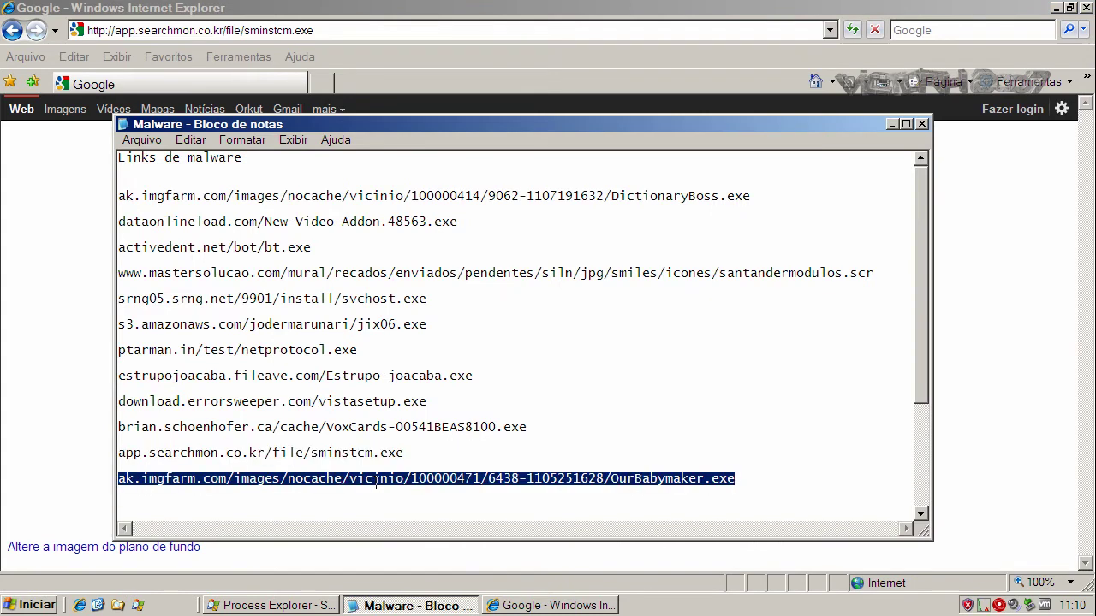
right_click(374, 484)
click(404, 534)
- Load the copied OurBabymaker.exe link in Internet Explorer and run the downloaded file
click(272, 30)
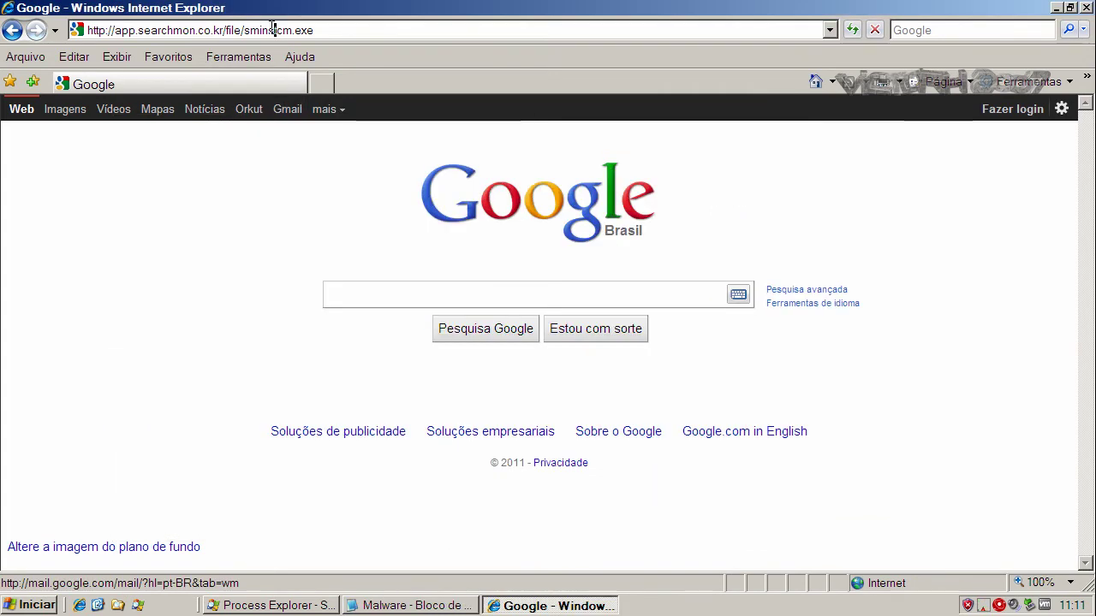
click(272, 30)
key(ctrl+v)
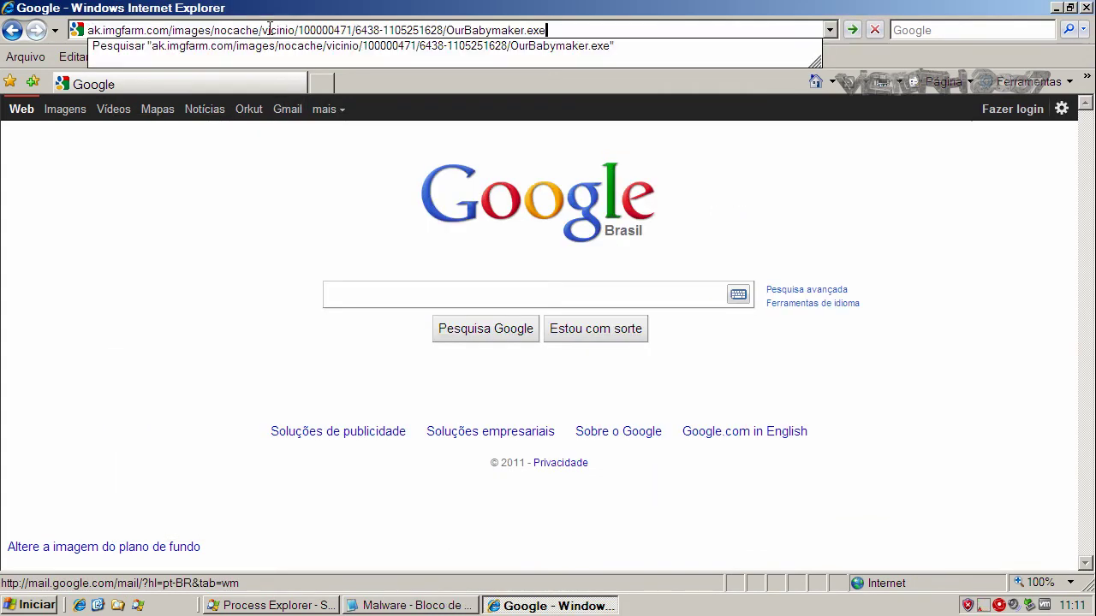
key(Return)
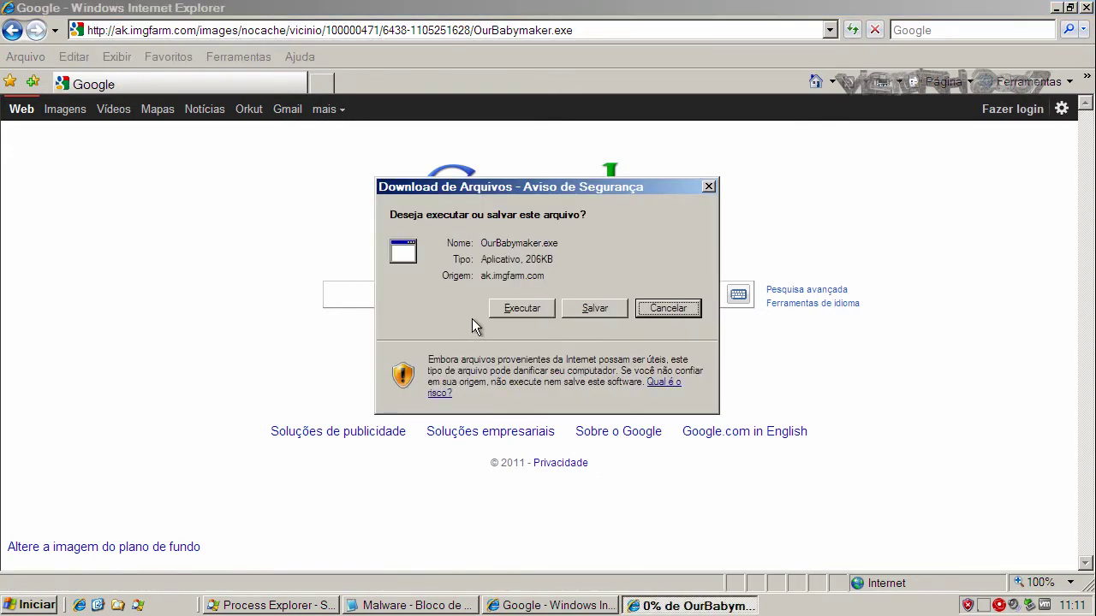
click(512, 307)
click(624, 266)
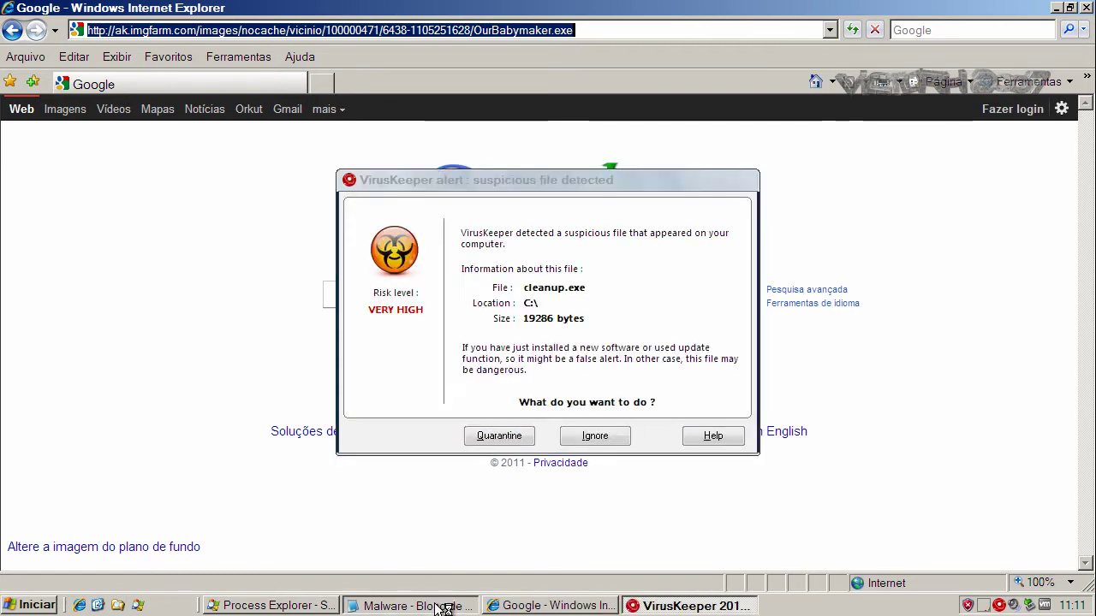
- Answer the VirusKeeper alerts by quarantining C:\cleanup.exe and removing the startup registry entry for system82.exe
click(606, 604)
click(668, 605)
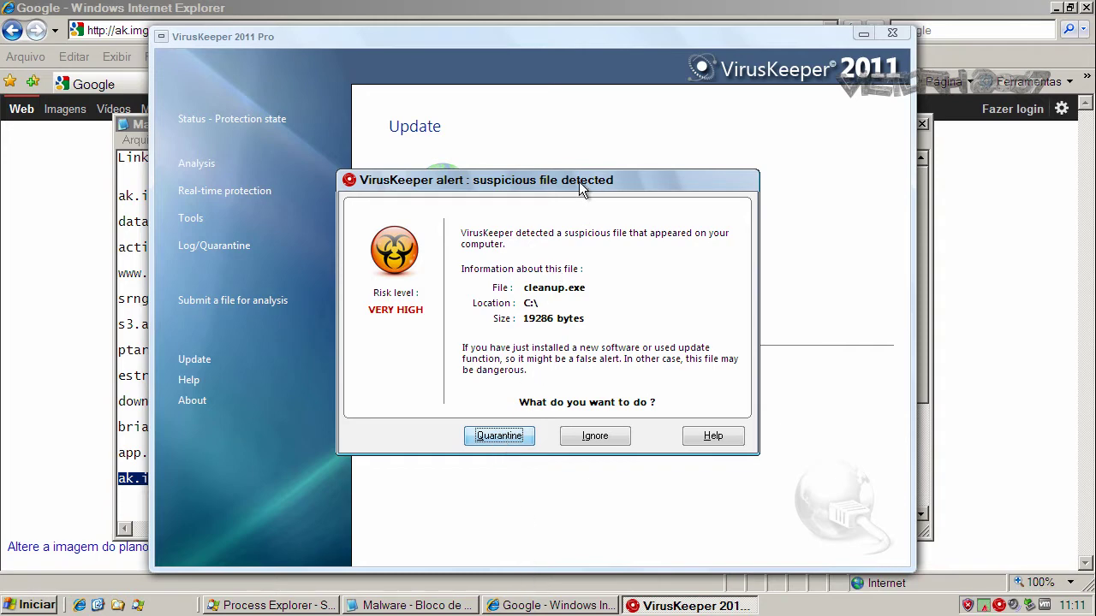
key(Return)
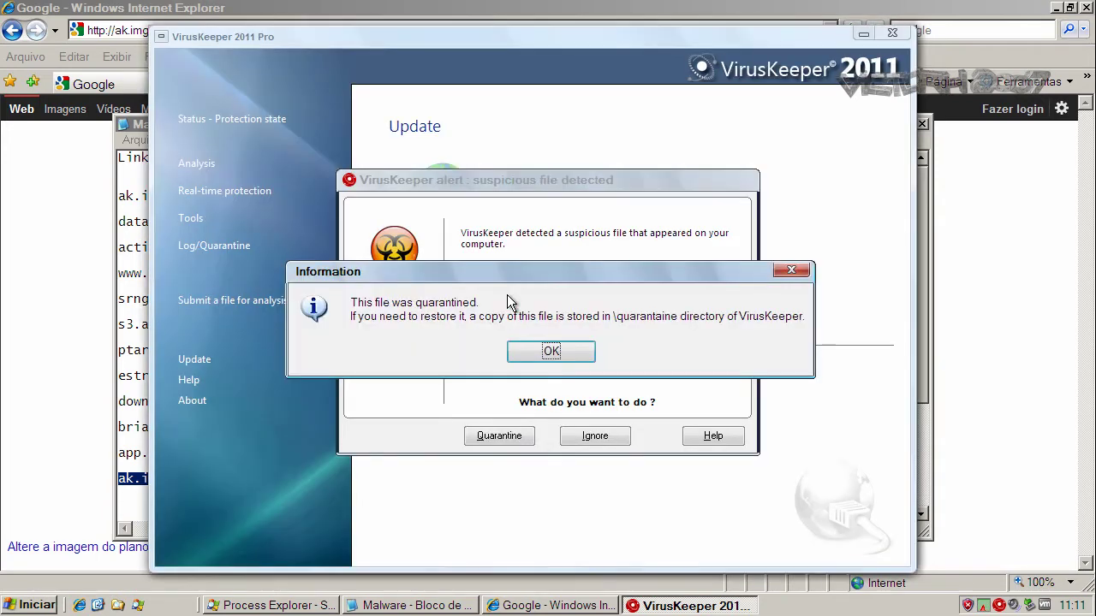
click(549, 351)
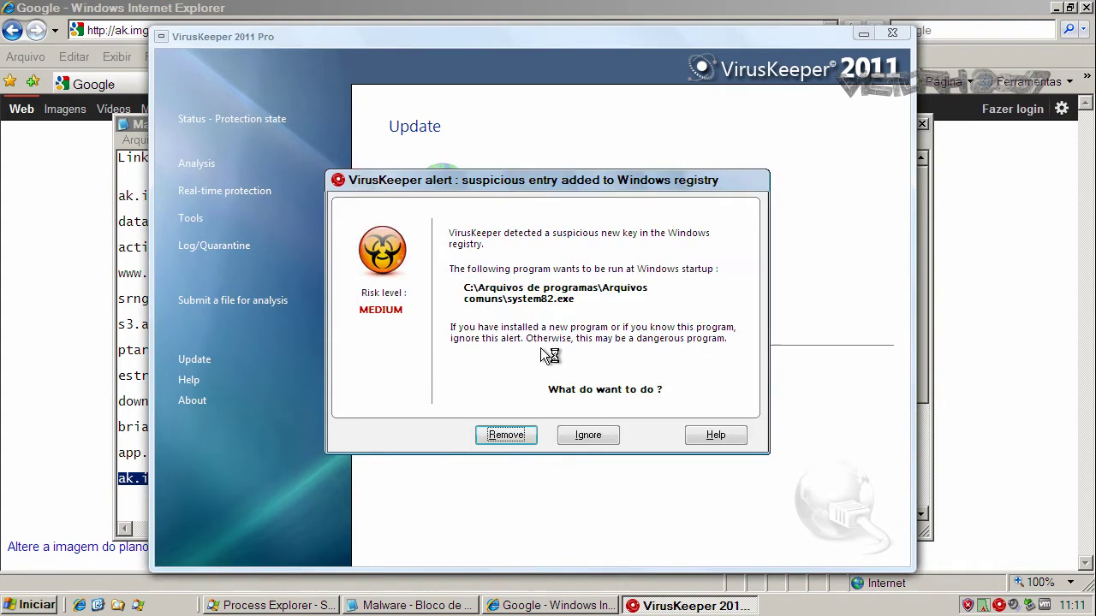
click(504, 434)
click(548, 351)
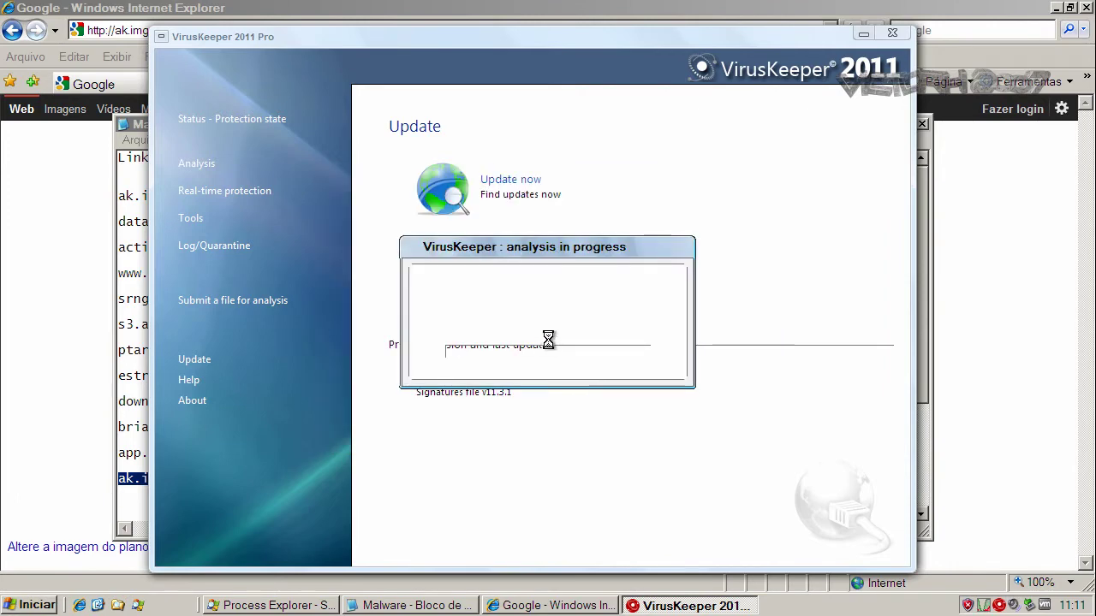
- Switch to the Malware text file and copy the 91.193.72.73/fff/17.exe link listed under Backup
click(444, 606)
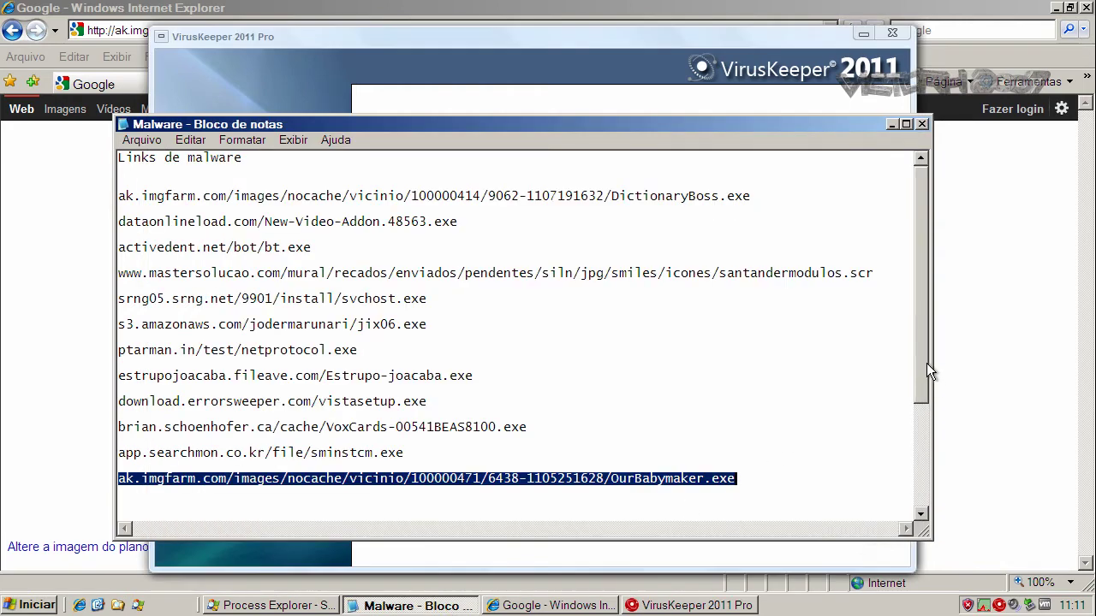
drag(926, 363, 916, 409)
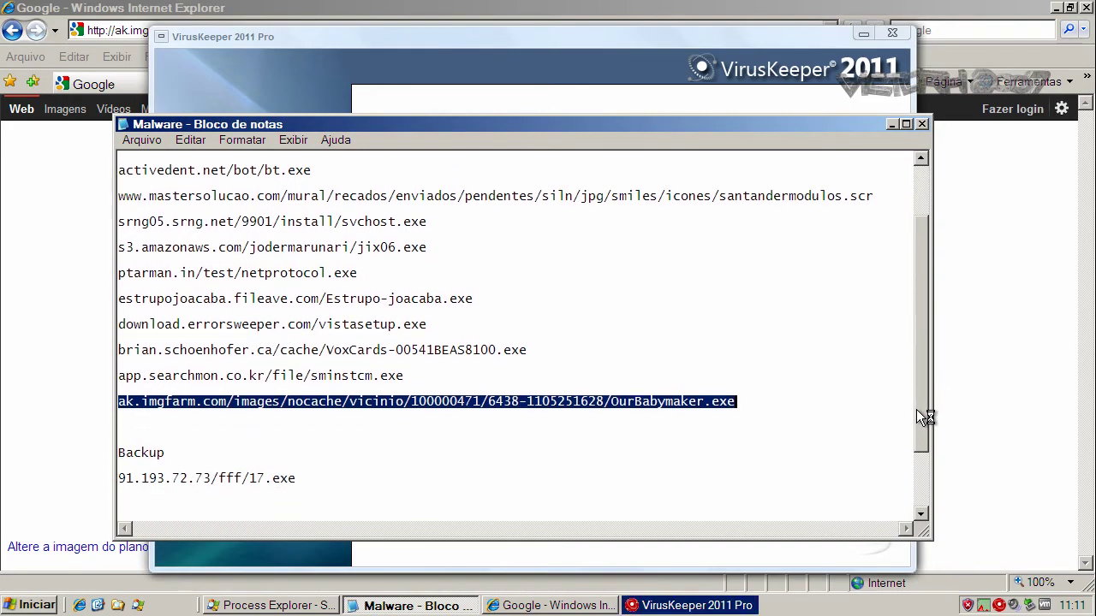
drag(120, 479, 297, 479)
right_click(229, 481)
click(263, 534)
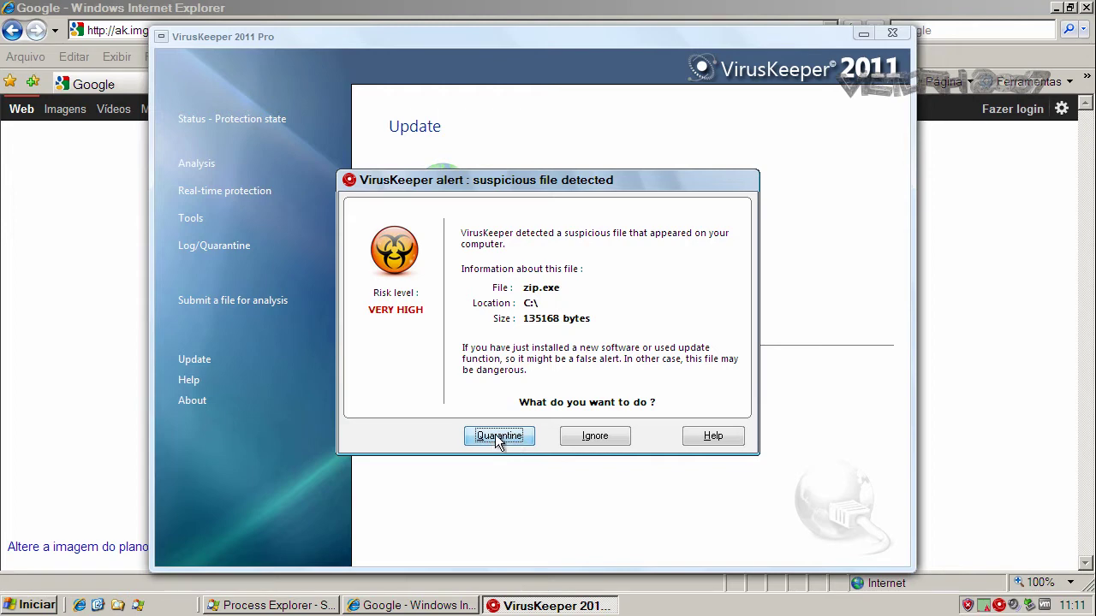
- Quarantine C:\zip.exe from its VirusKeeper alert and repeatedly try to quarantine sdra64.exe in C:\WINDOWS\system32
key(Return)
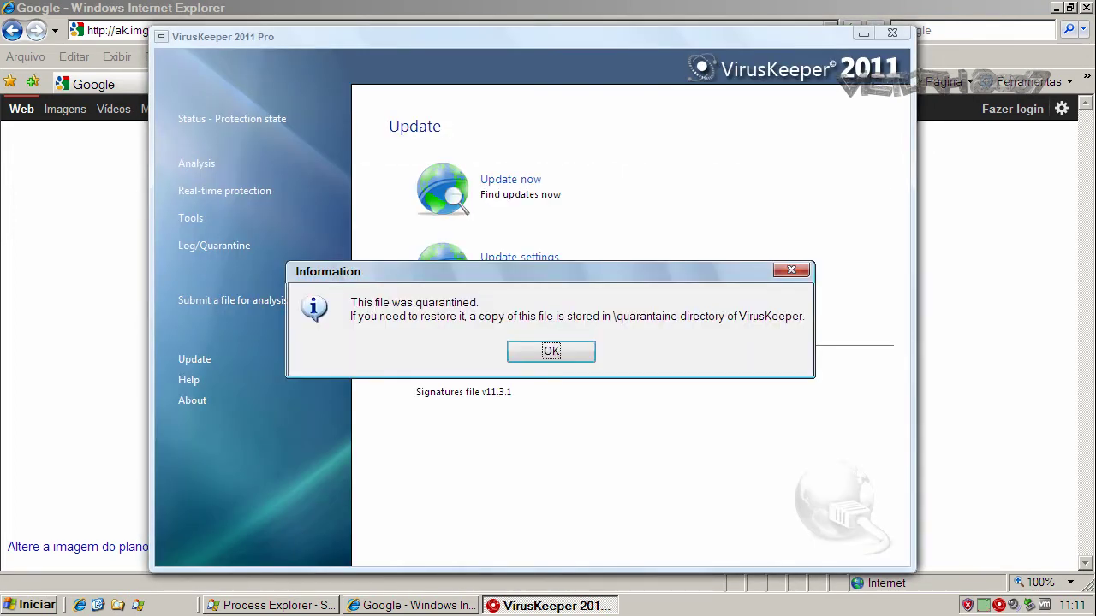
click(558, 355)
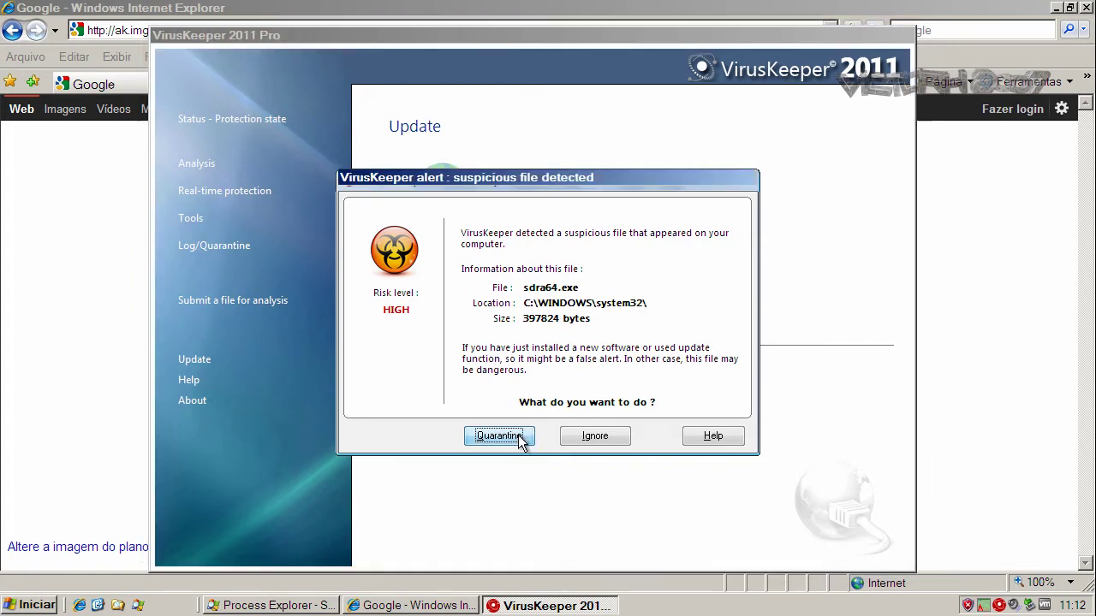
click(548, 366)
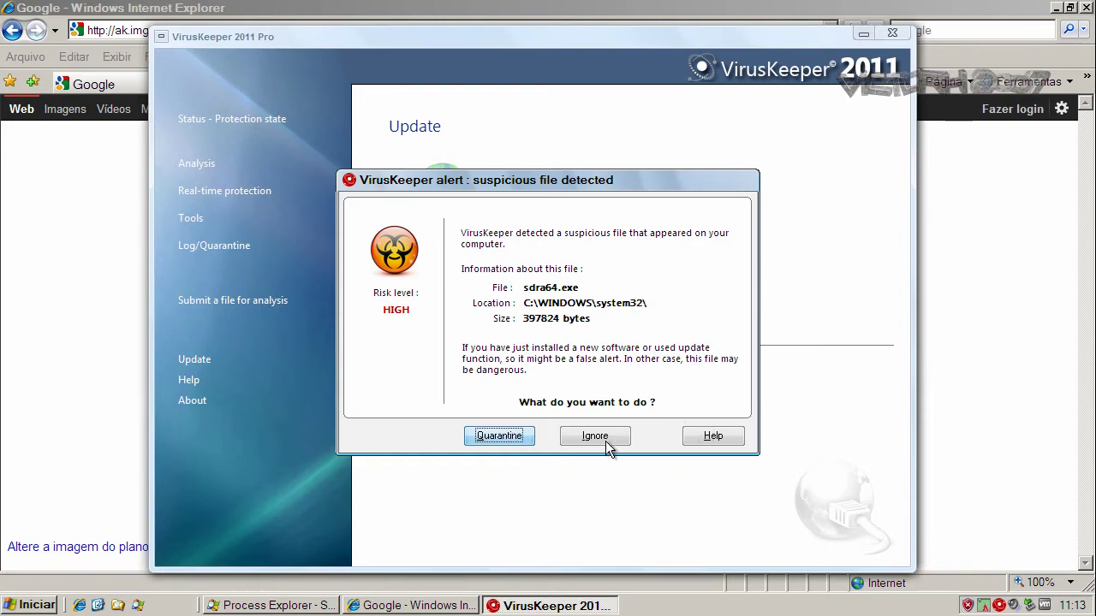
click(499, 436)
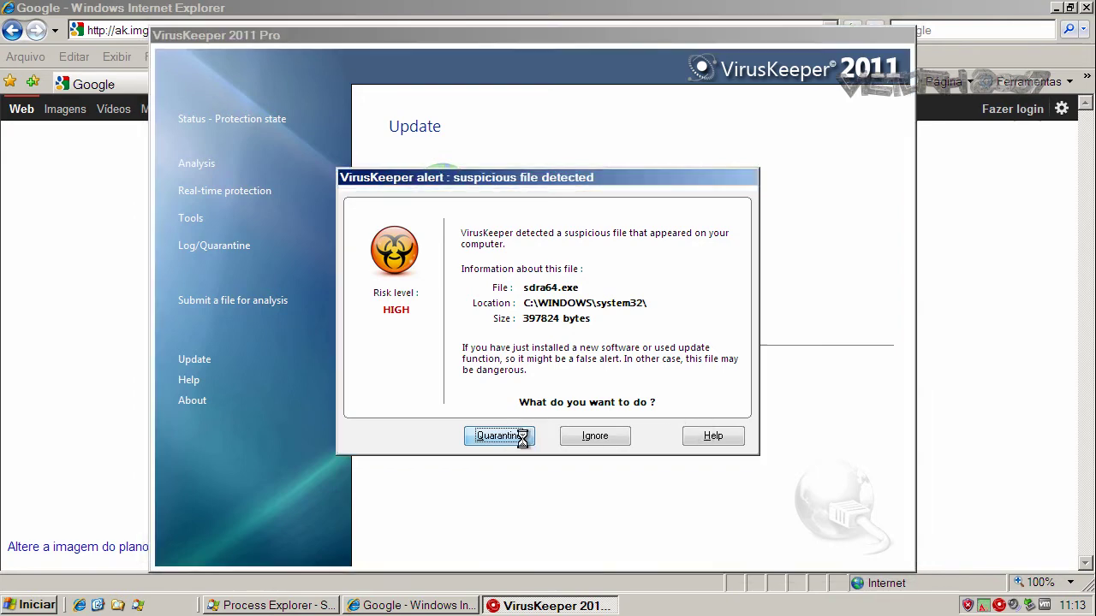
click(548, 359)
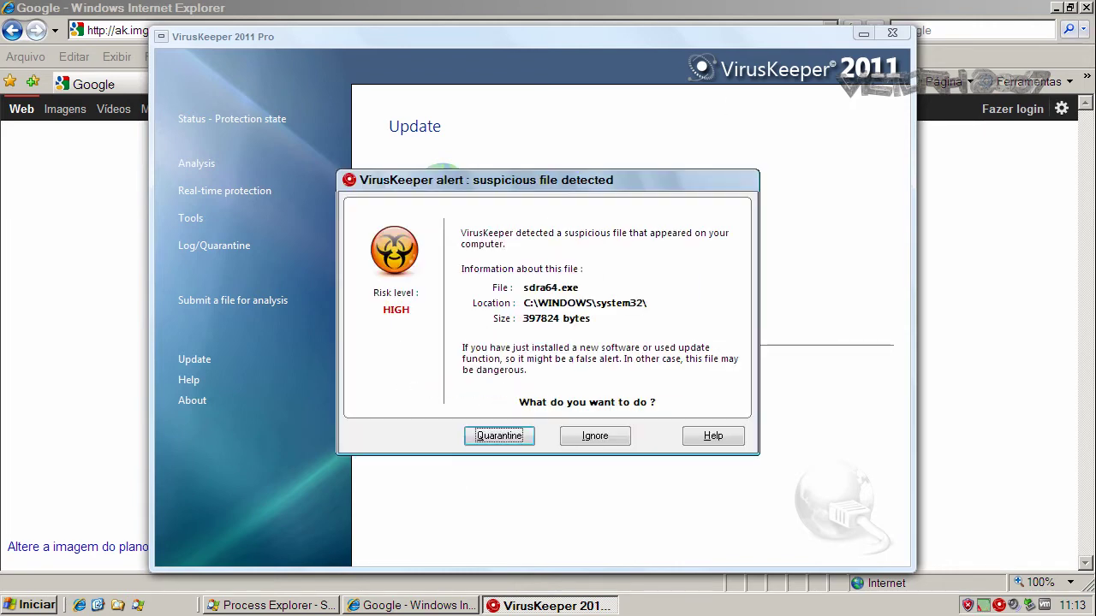
click(506, 441)
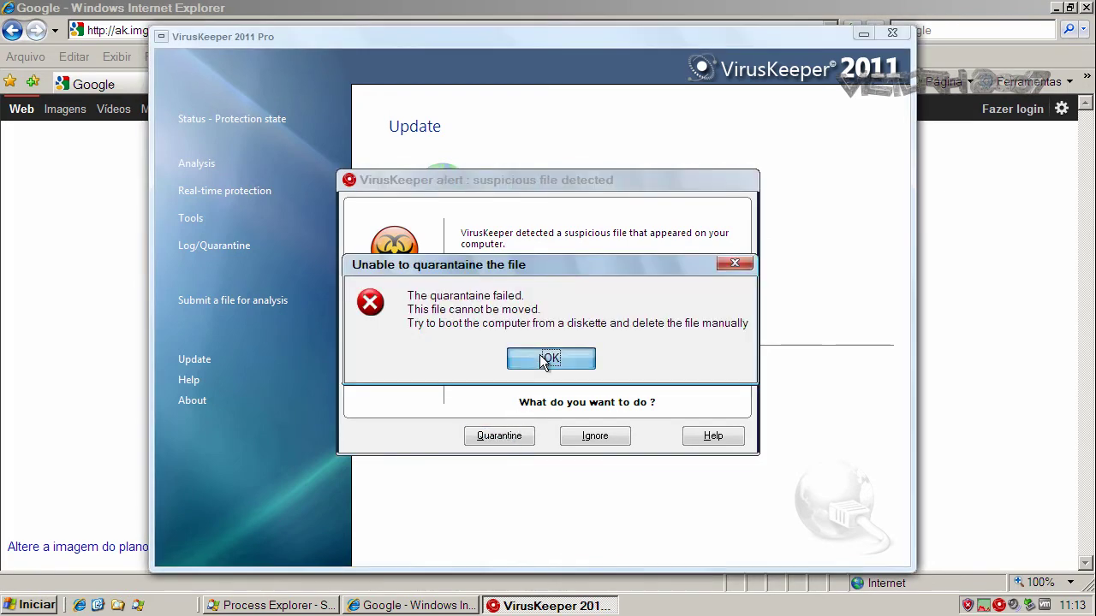
click(544, 360)
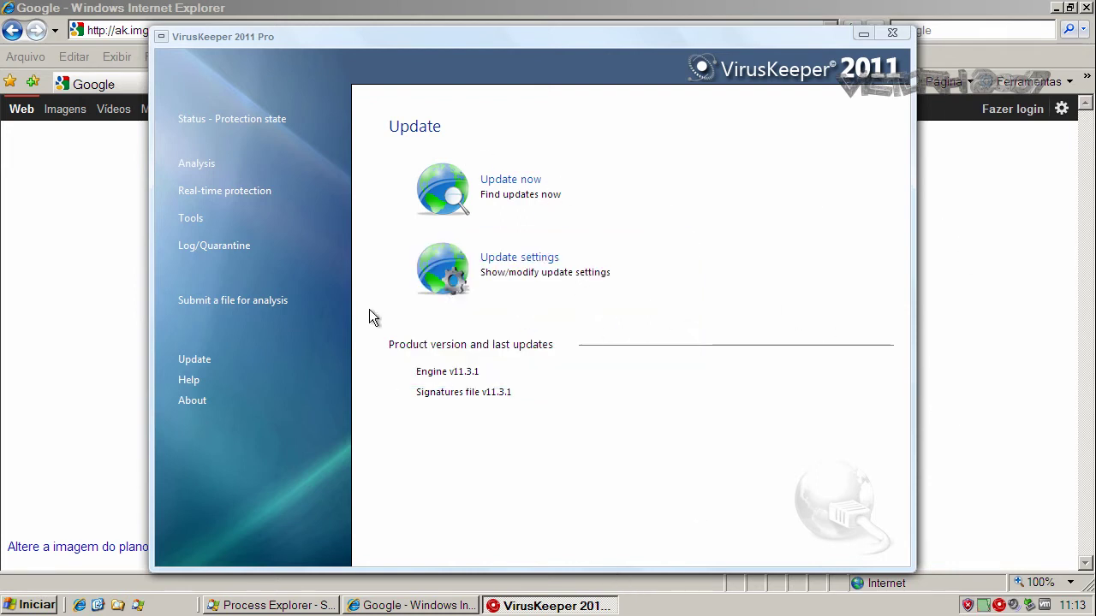
- Close the VirusKeeper window and enter the copied 91.193.72.73/fff/17.exe link as the address in Internet Explorer
click(893, 34)
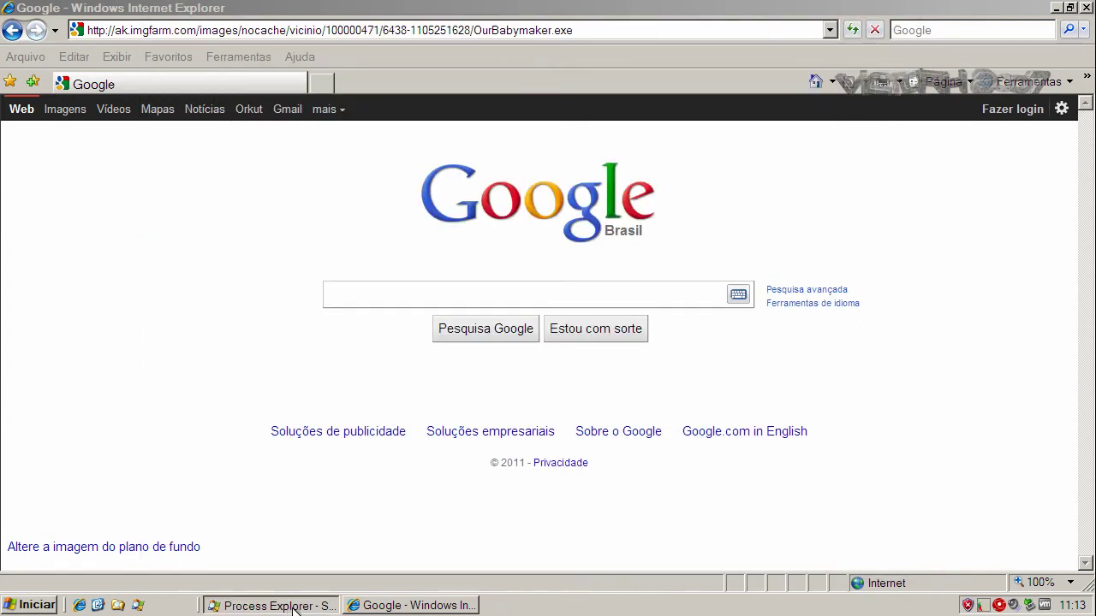
click(386, 605)
click(325, 606)
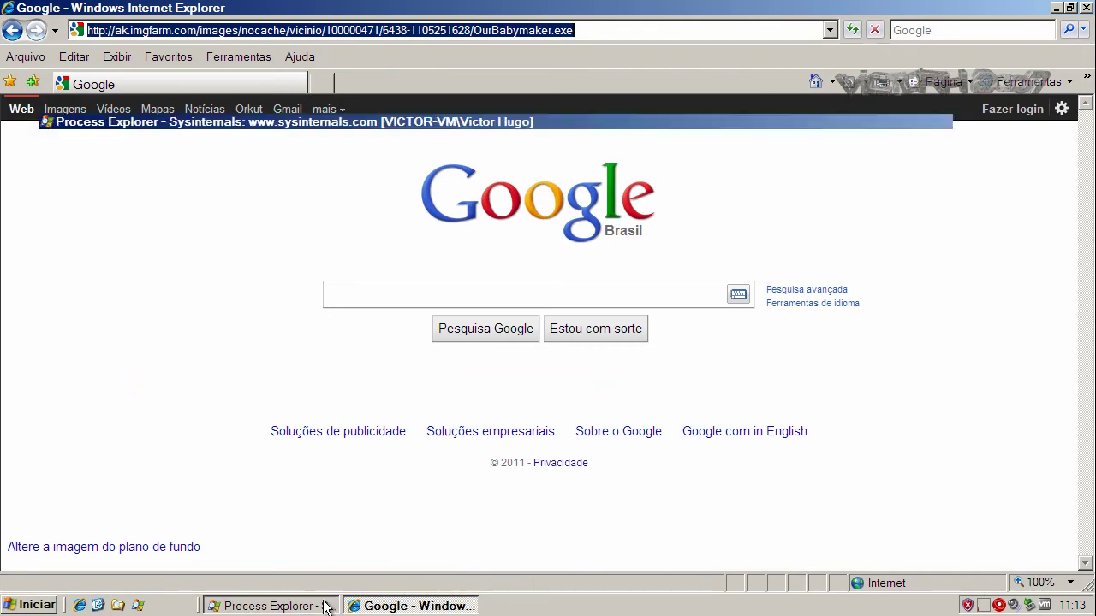
click(1054, 10)
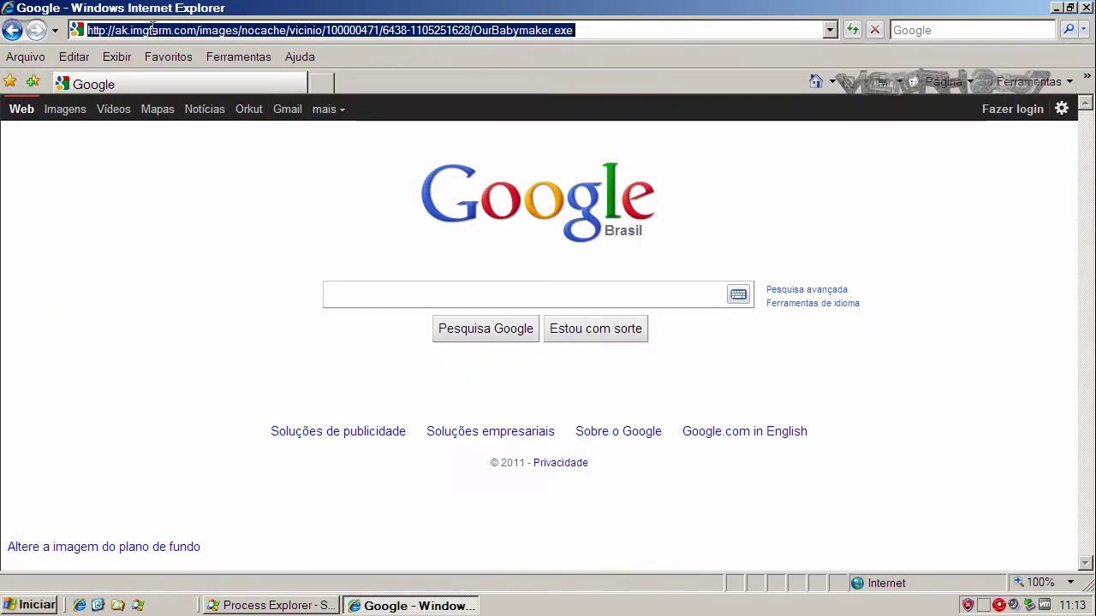
right_click(155, 34)
click(194, 102)
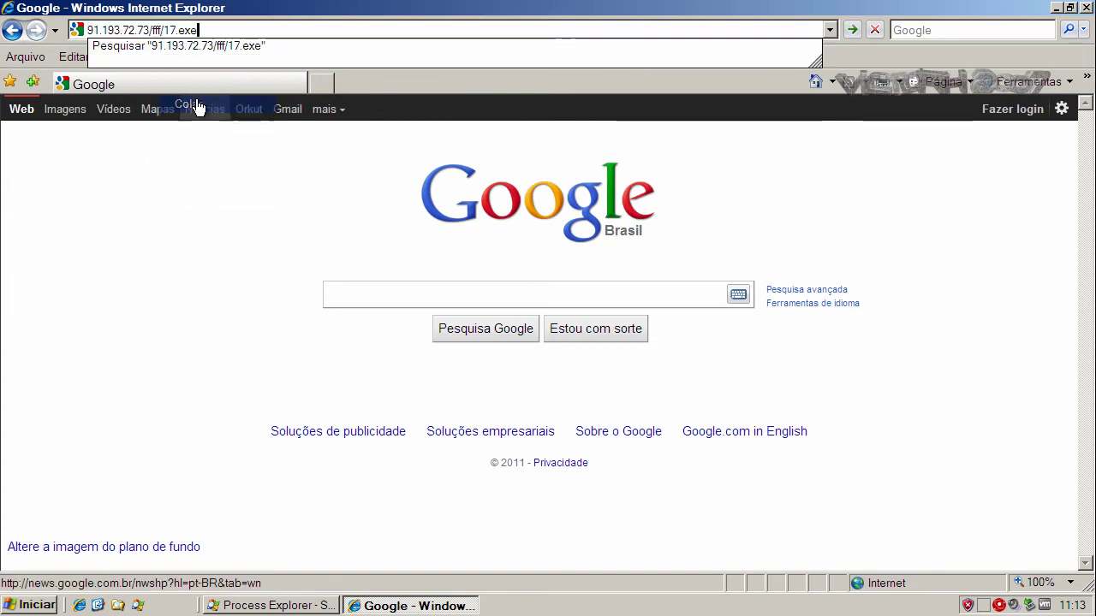
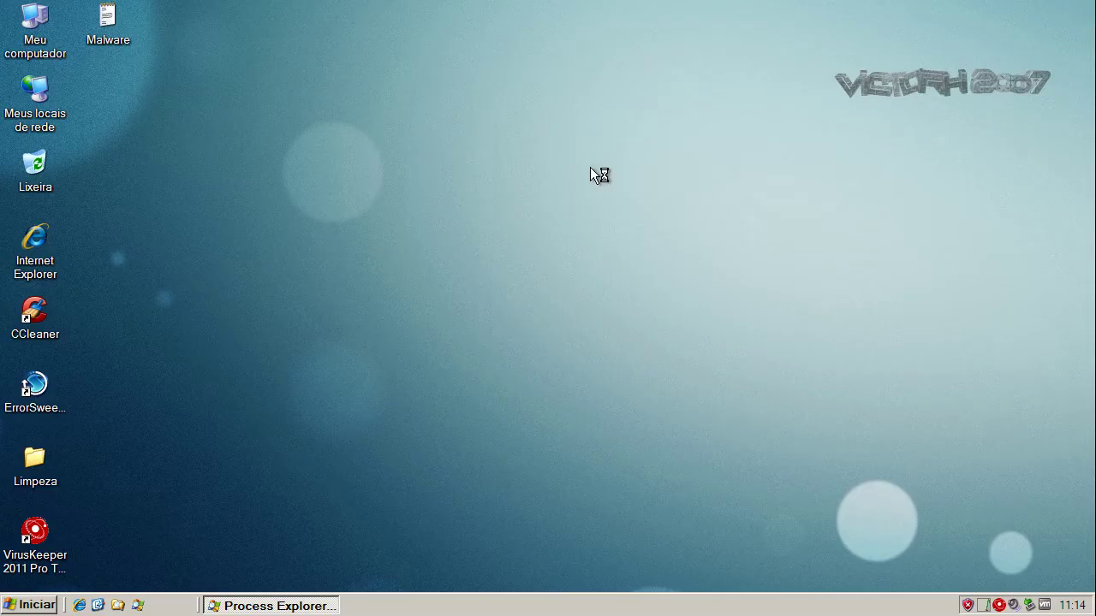
- Switch to Process Explorer and inspect the running smonmgr.exe and 17[1].exe processes
click(272, 606)
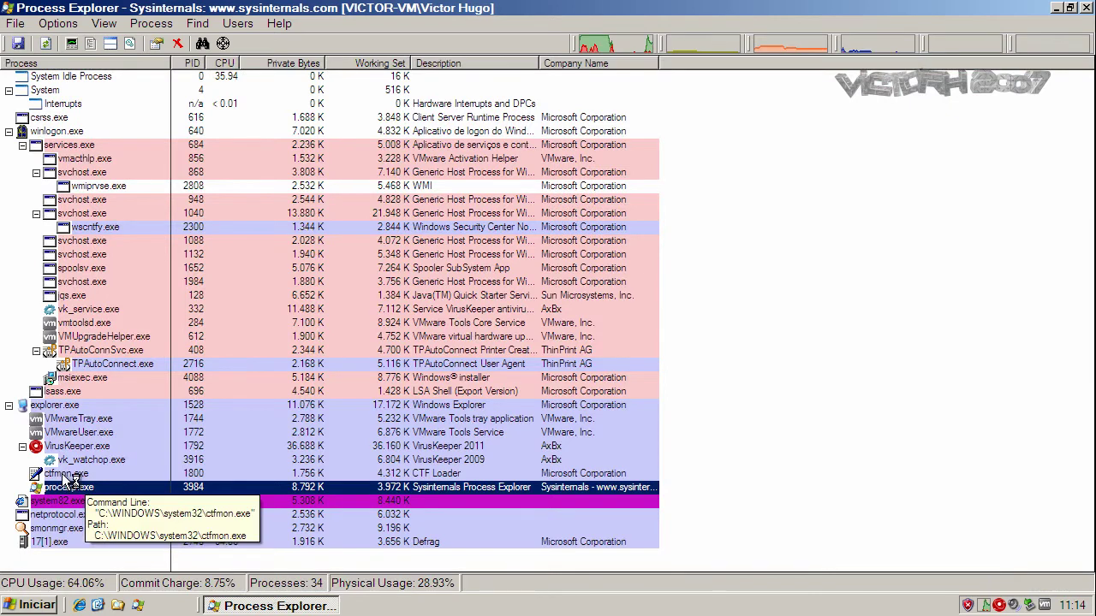
click(59, 530)
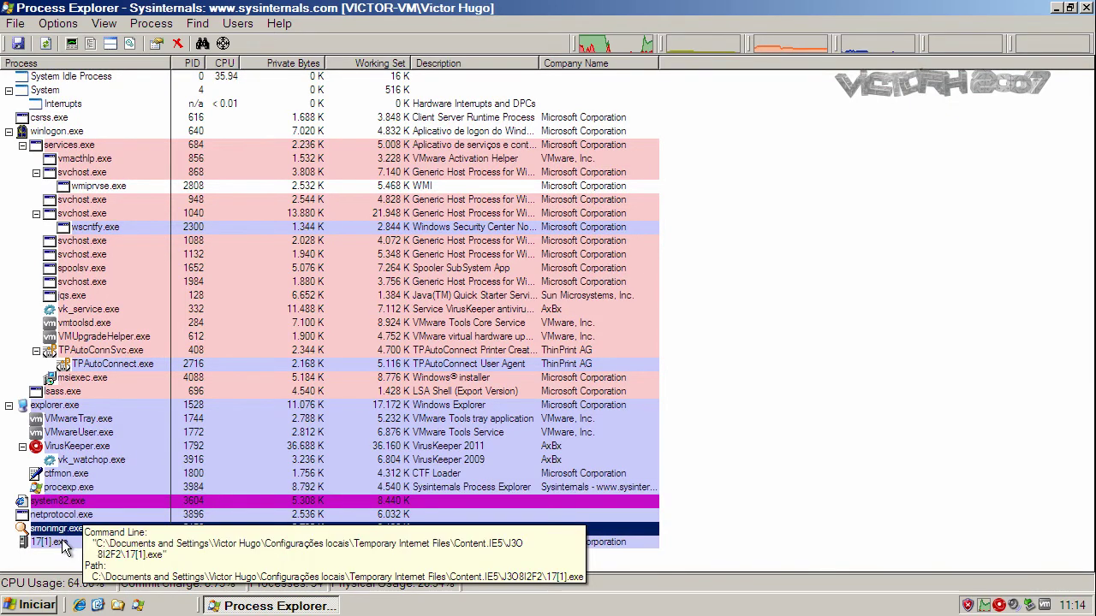
click(66, 548)
click(60, 537)
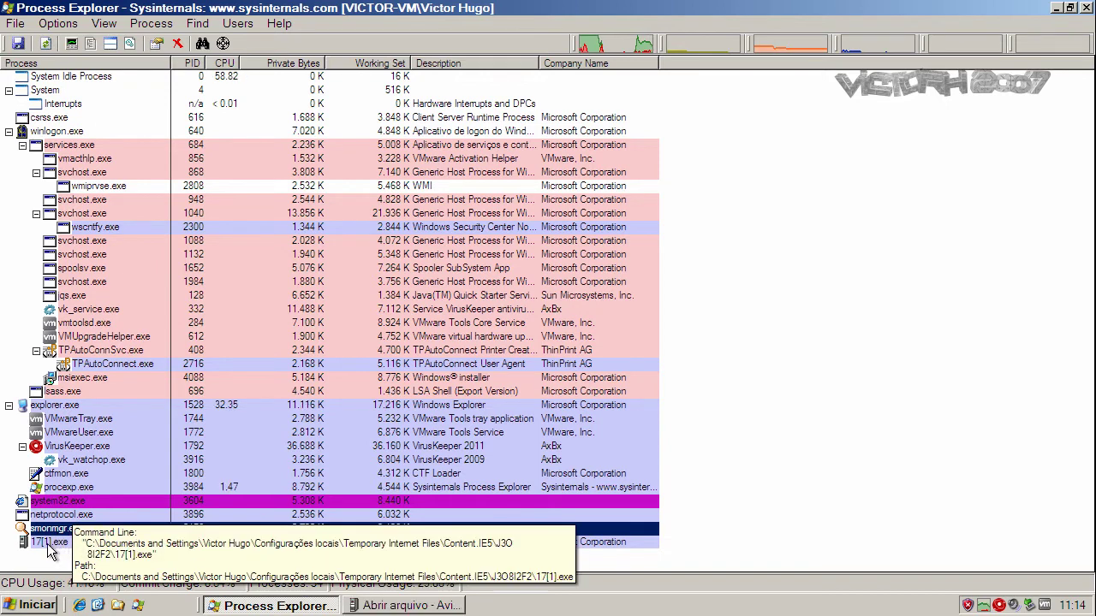
click(47, 543)
click(61, 546)
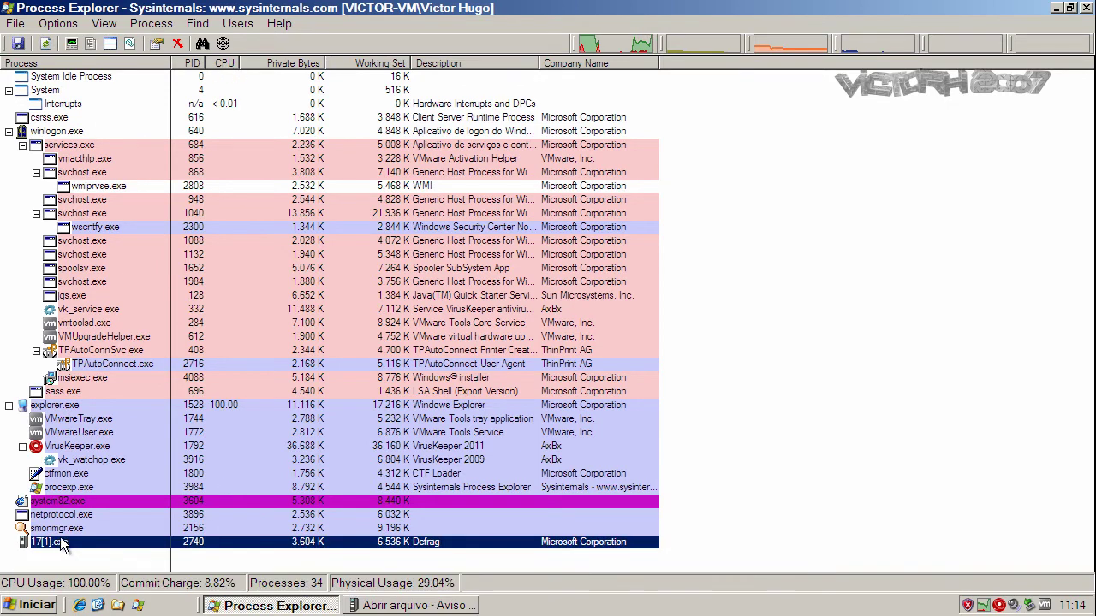
- Allow 1009421.bat to run from its security warning, and check the system82.exe, netprotocol.exe and smonmgr.exe processes in Process Explorer
click(415, 610)
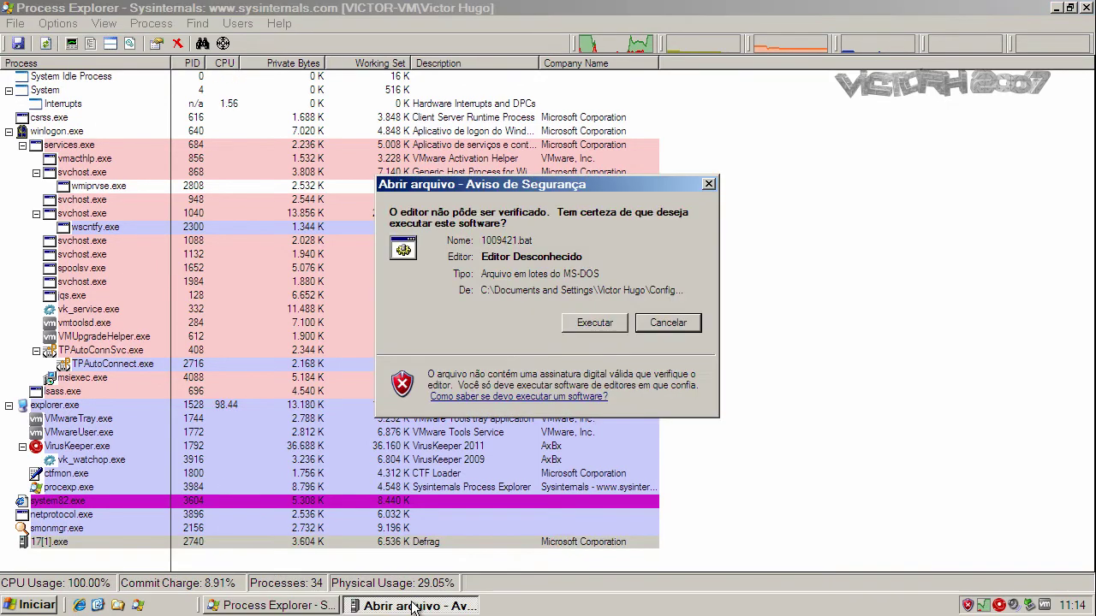
click(600, 326)
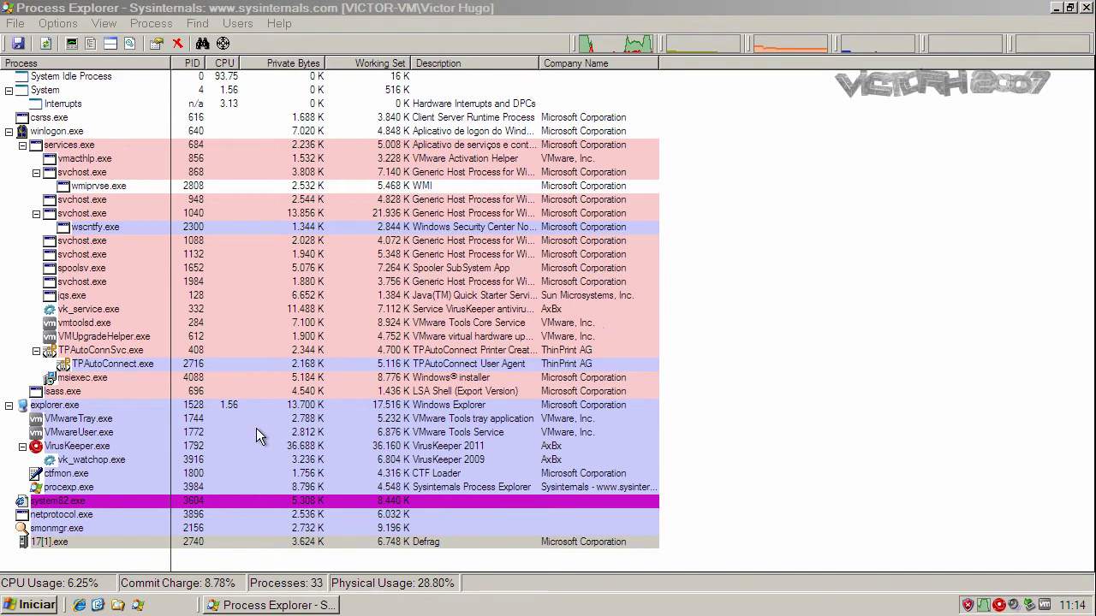
click(66, 528)
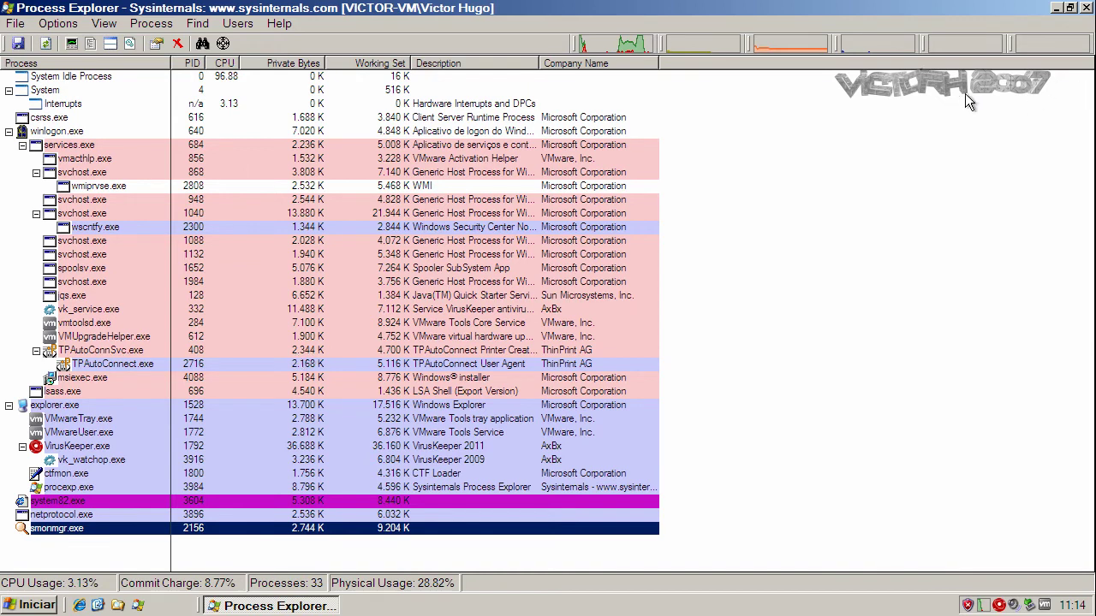
click(48, 507)
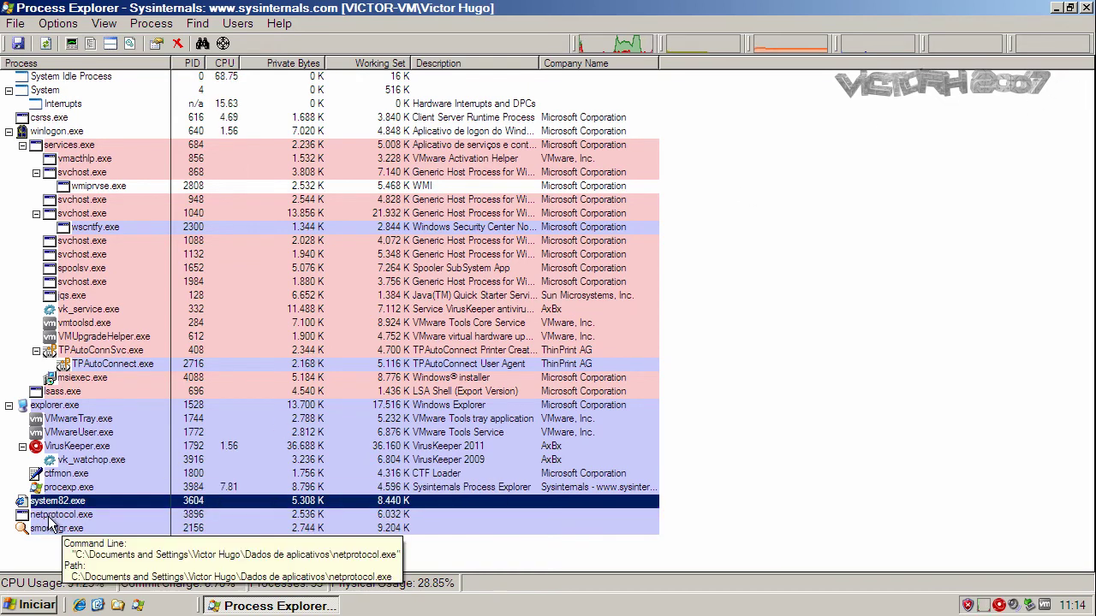
click(61, 519)
click(61, 528)
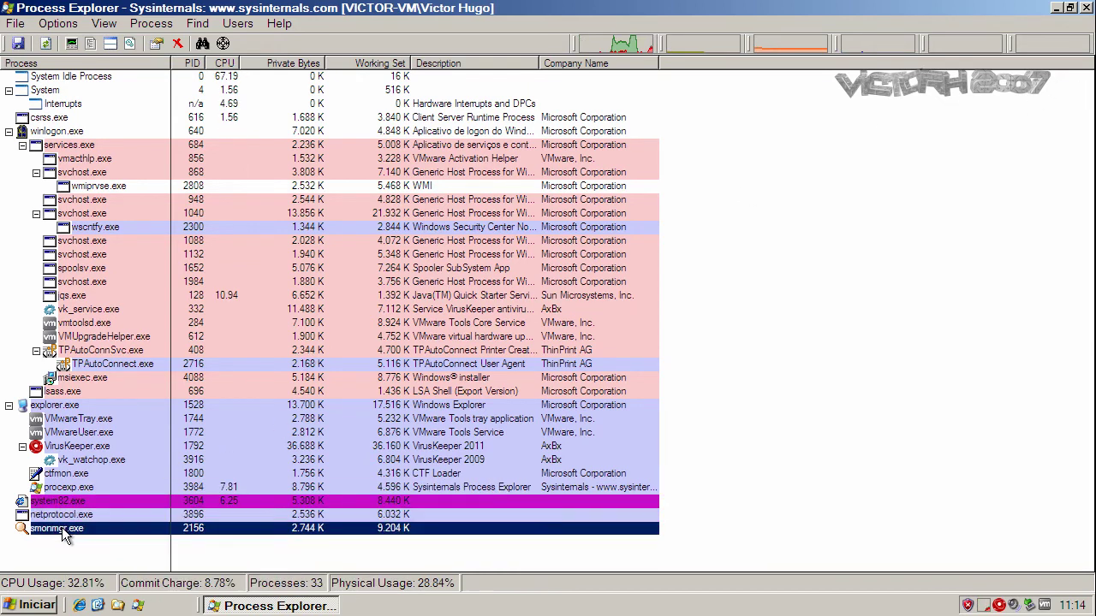
click(1055, 8)
- Run a full anti-virus file scan of the hard drive with VirusKeeper, dismiss its result and close the scanner
double_click(998, 606)
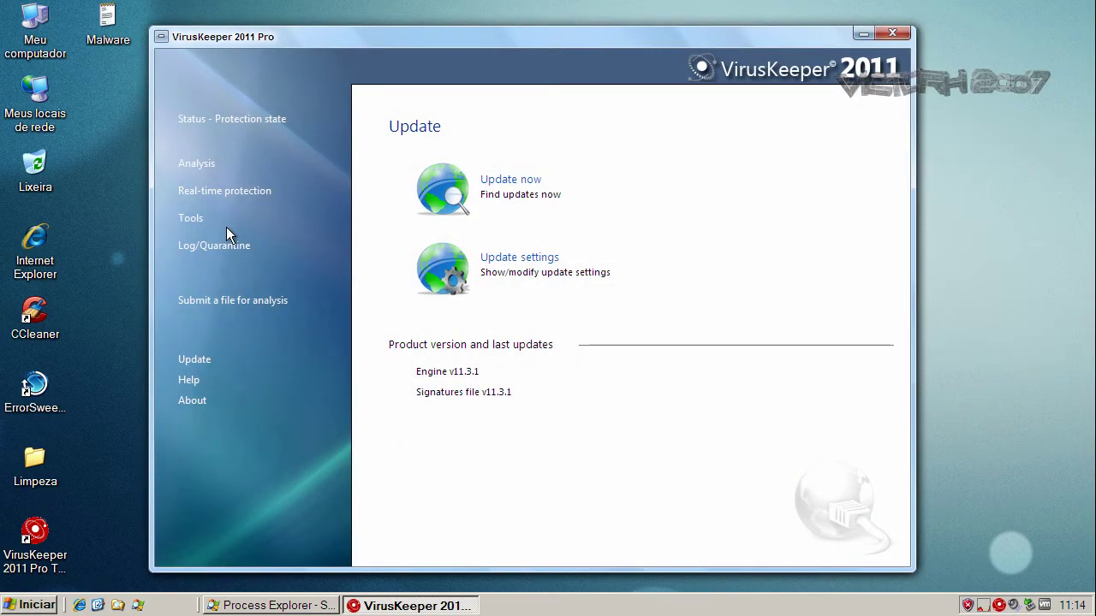
click(192, 166)
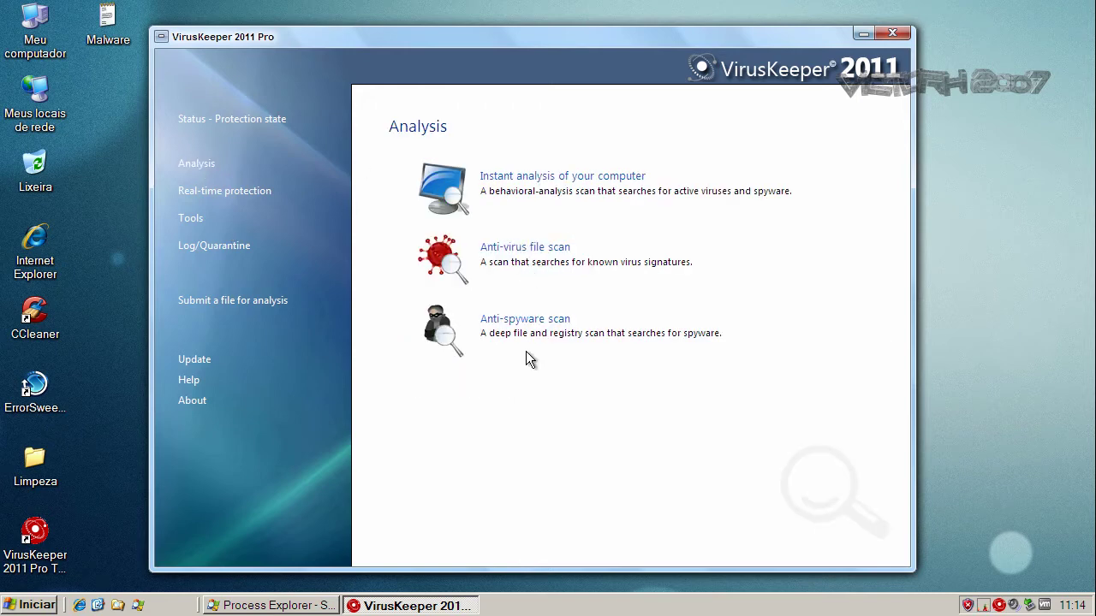
click(520, 252)
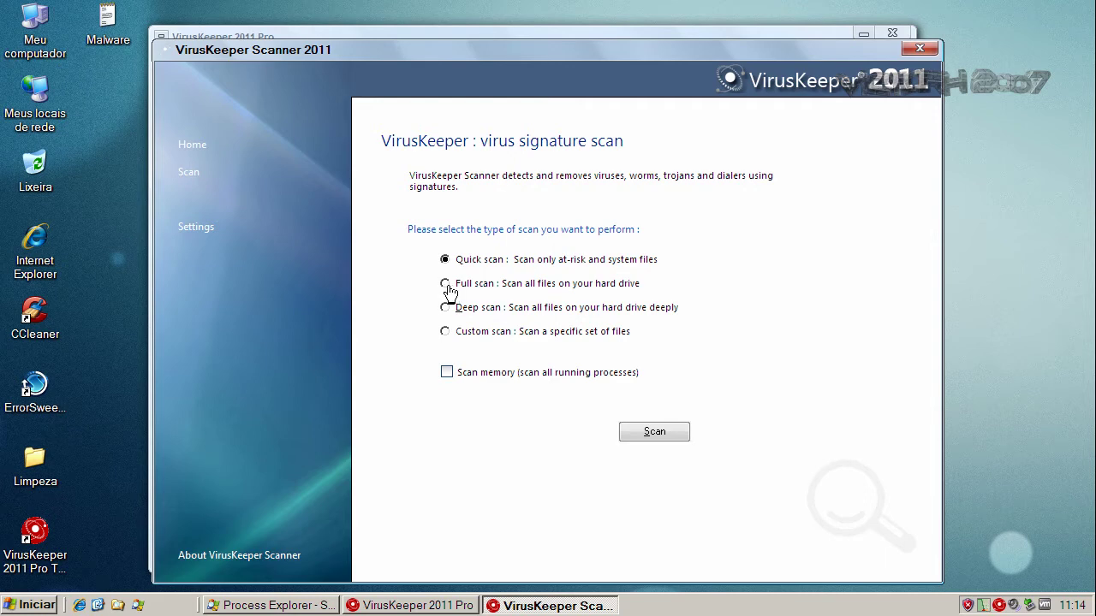
click(445, 285)
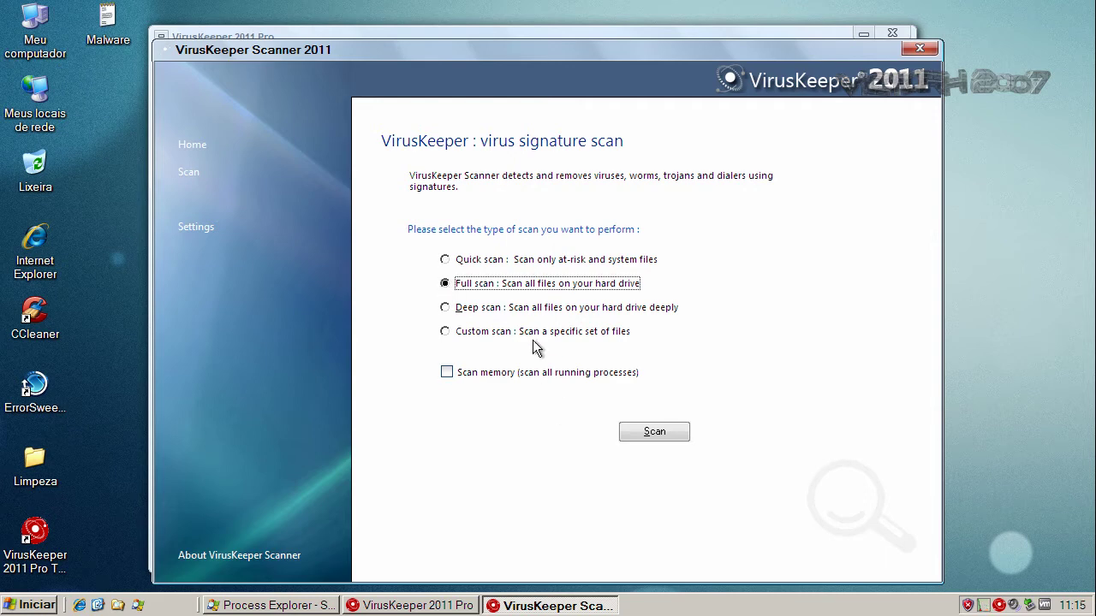
click(639, 436)
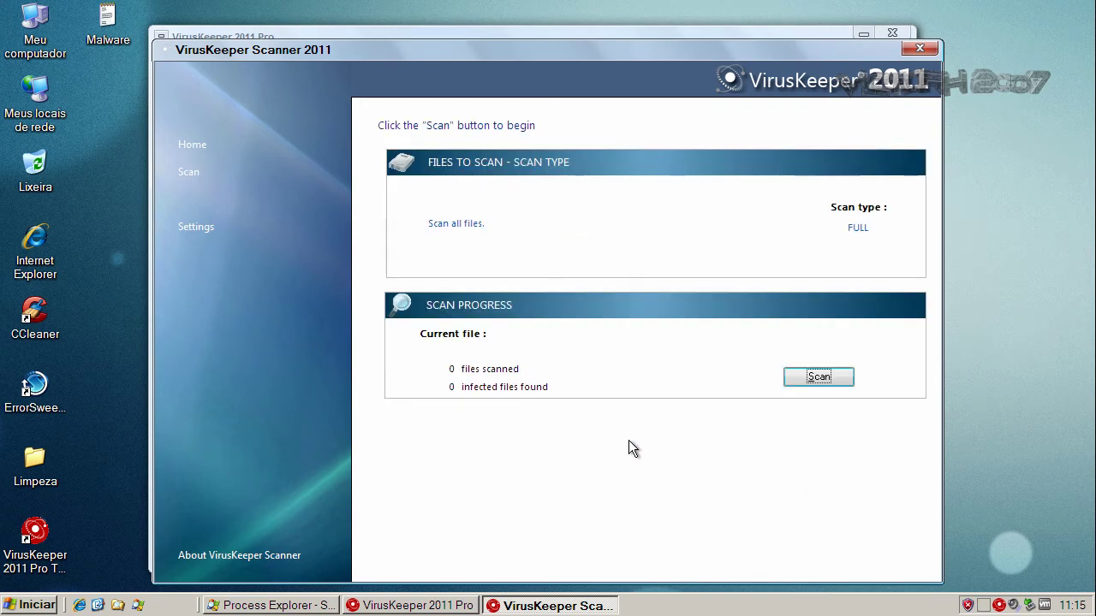
click(808, 378)
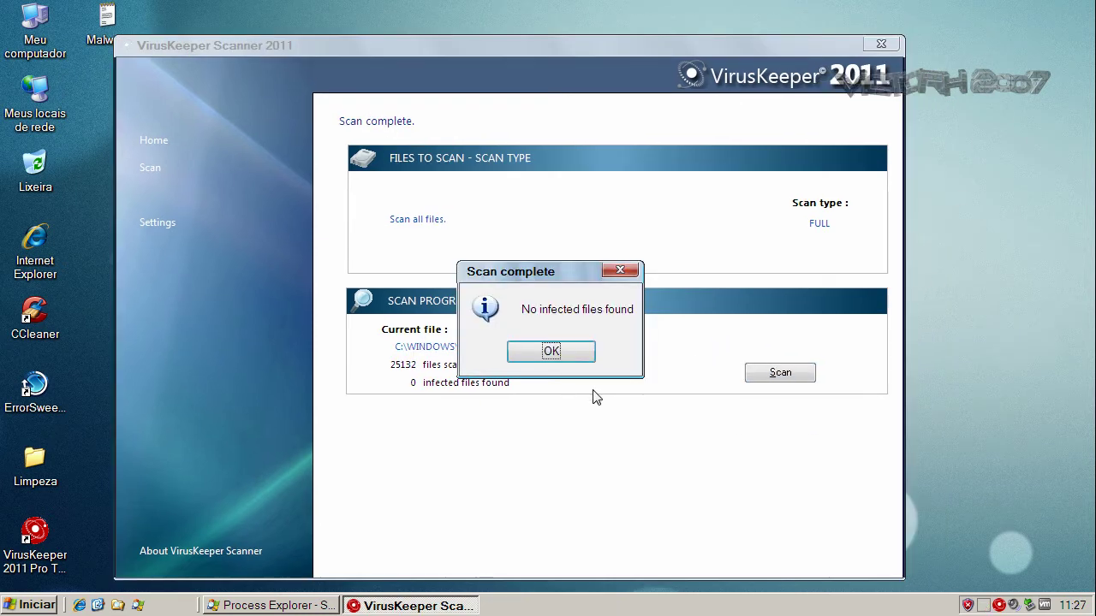
click(562, 354)
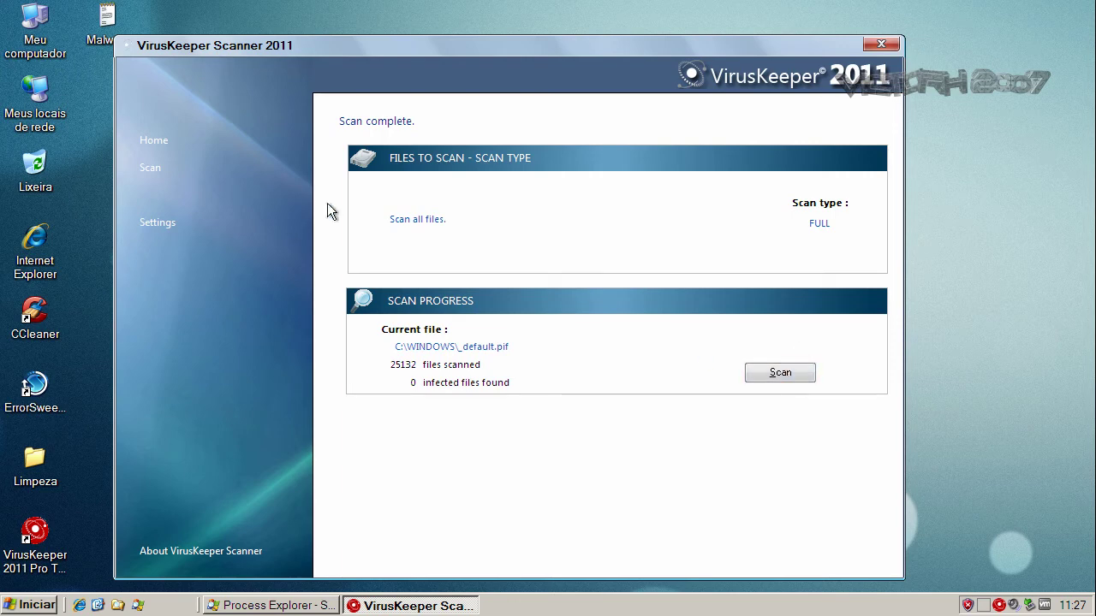
click(150, 171)
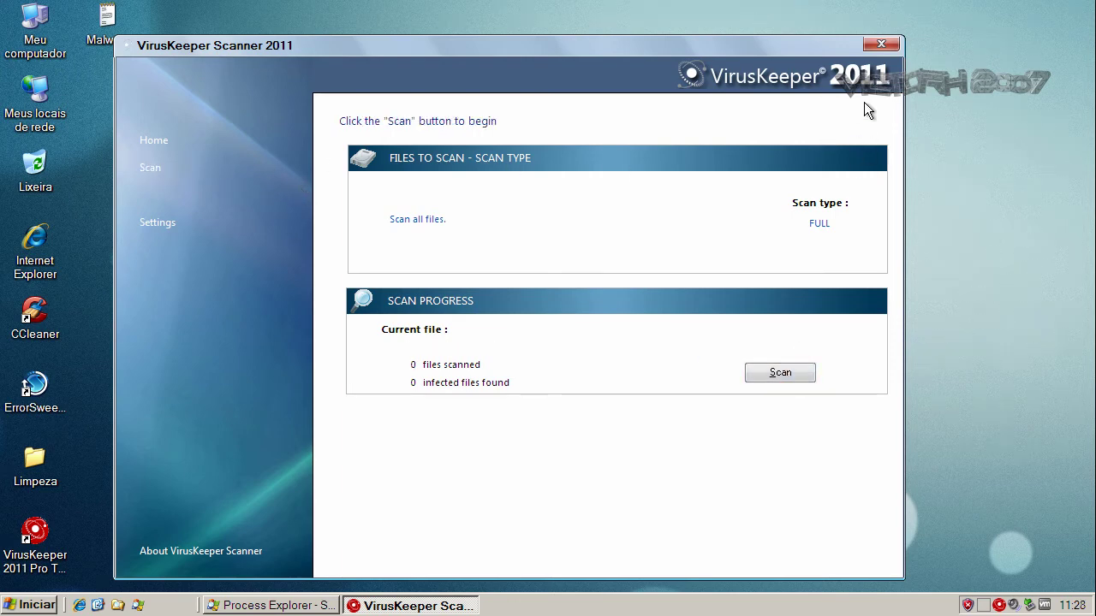
click(880, 45)
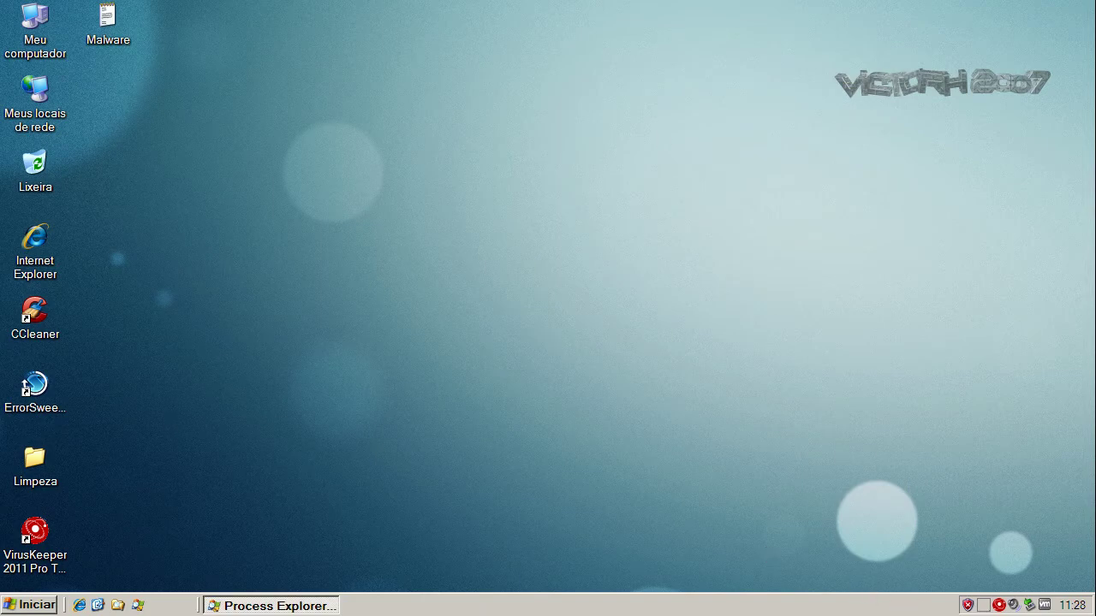
- Reopen VirusKeeper, run an anti-spyware scan of the system, dismiss its result and close the spyware scanner
double_click(999, 605)
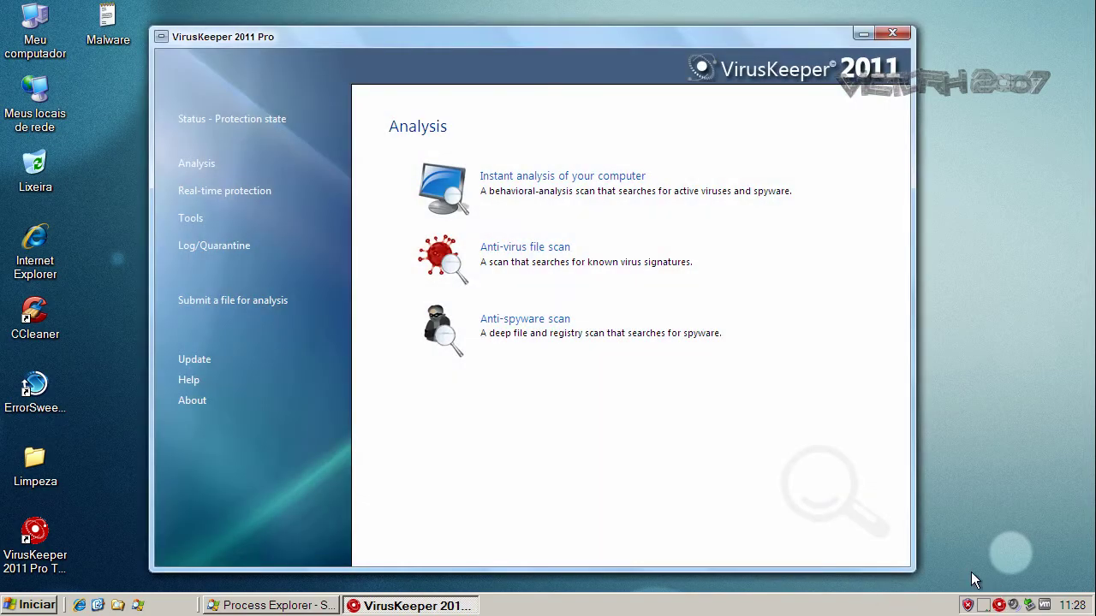
click(562, 322)
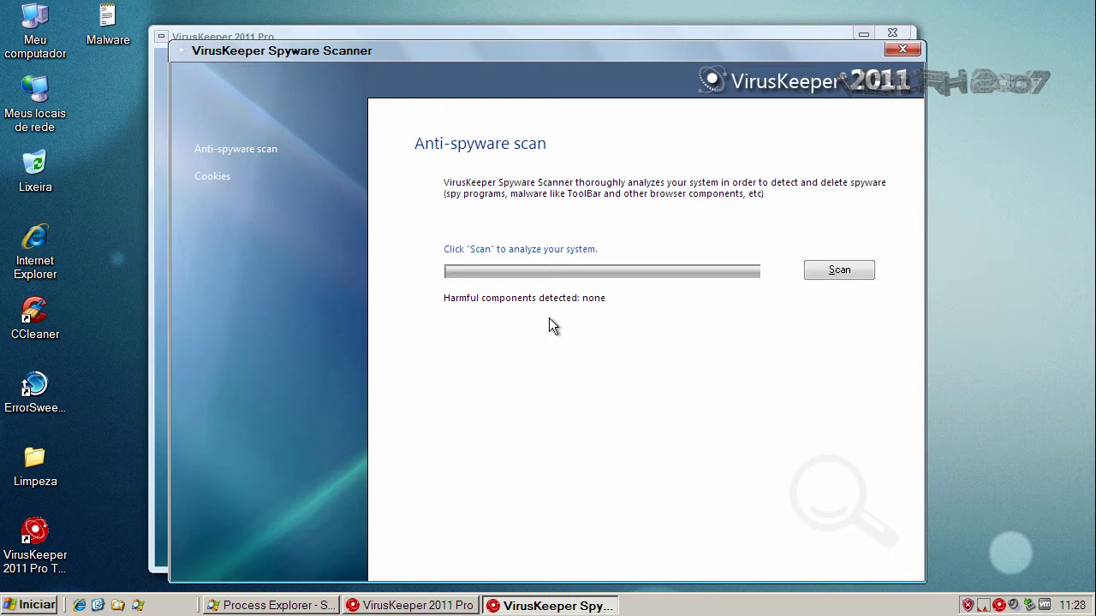
click(841, 268)
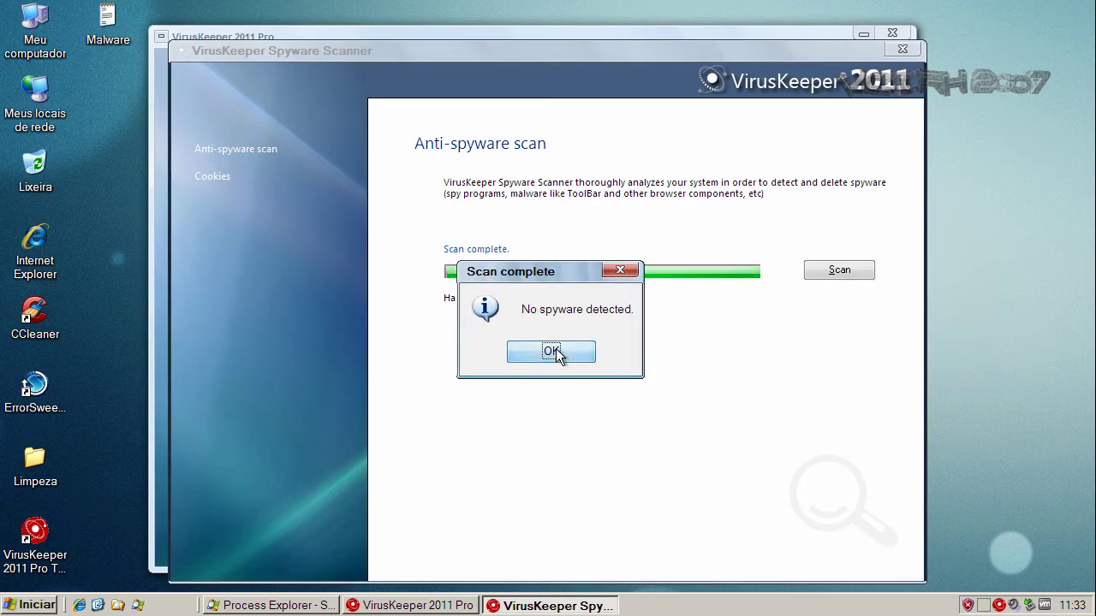
click(555, 349)
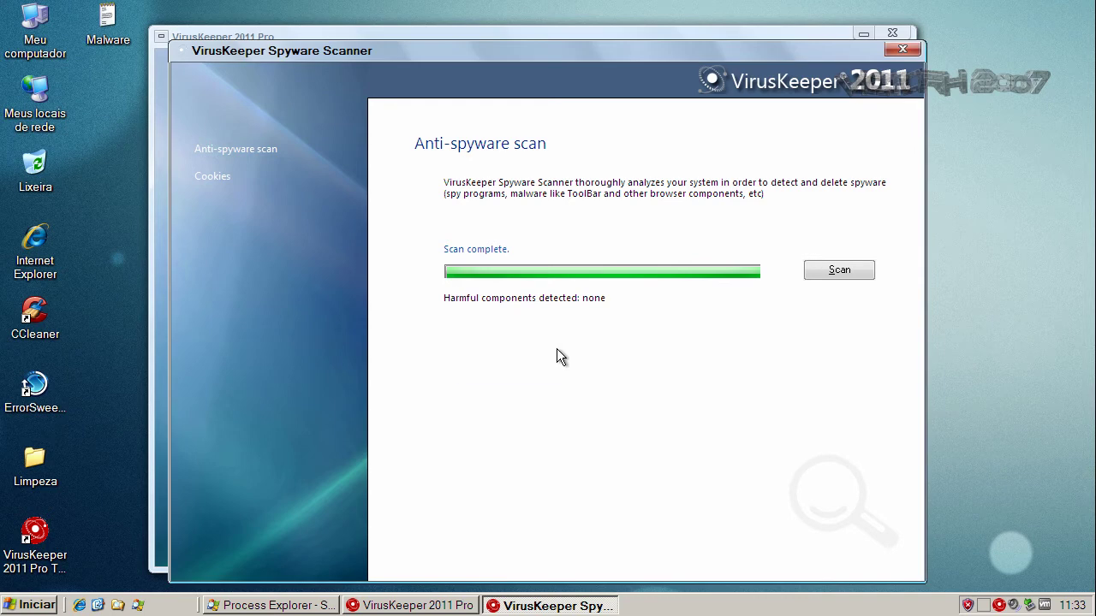
click(911, 49)
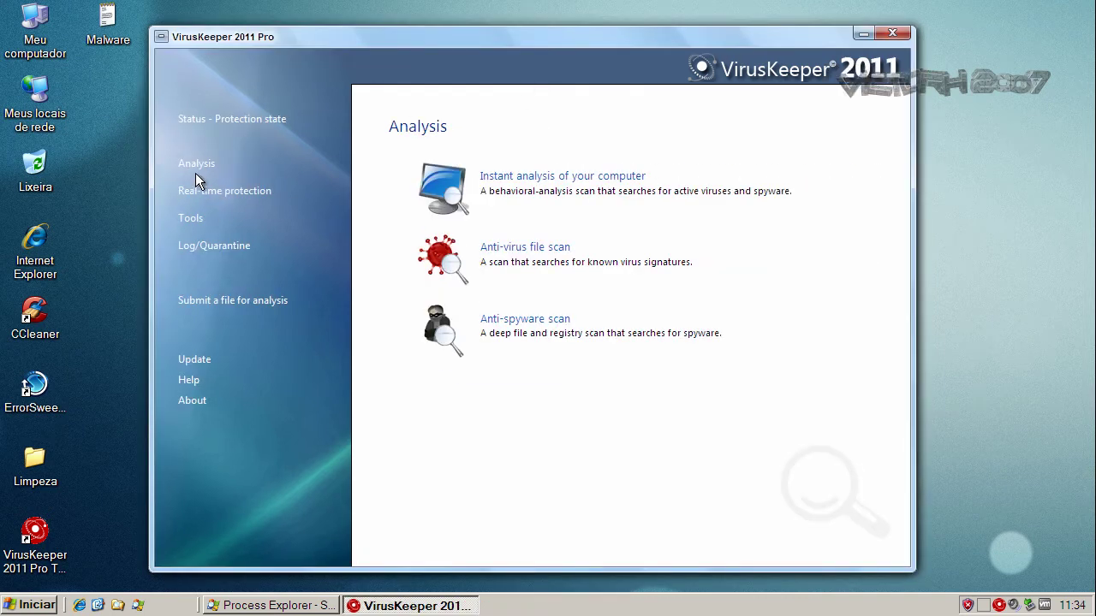
- Review how VirusKeeper's ProcessWatch tool rates the programs running in memory, and close VirusKeeper
click(192, 221)
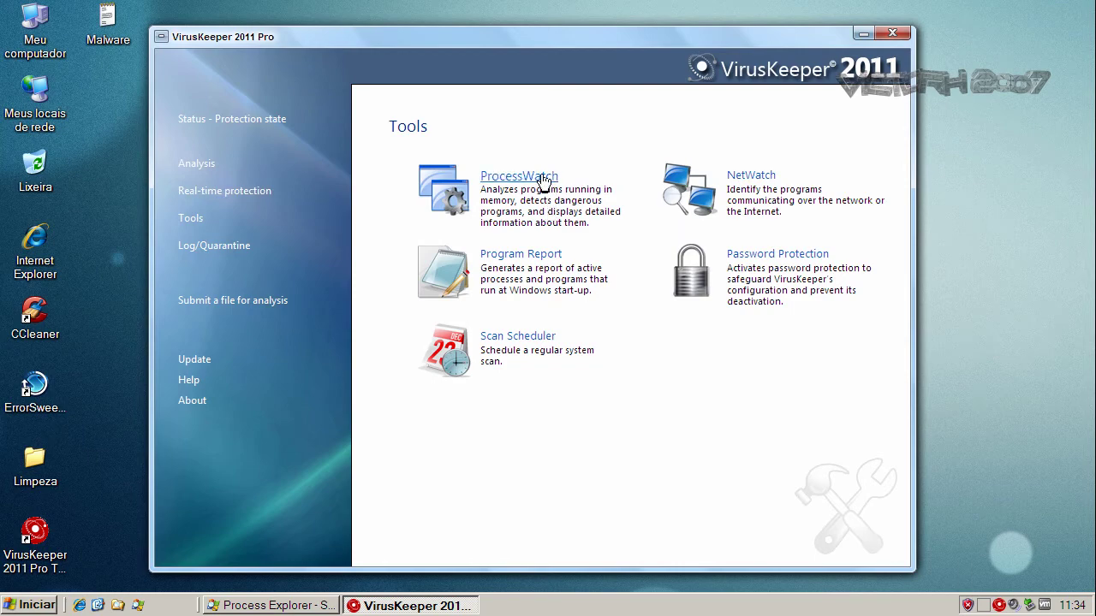
click(542, 180)
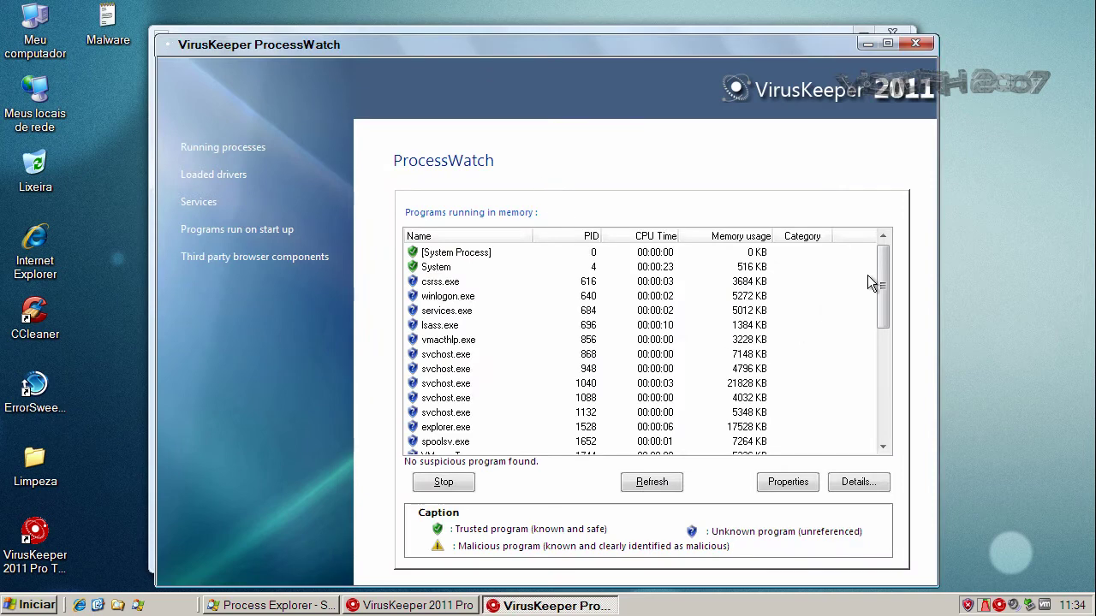
drag(882, 268, 883, 242)
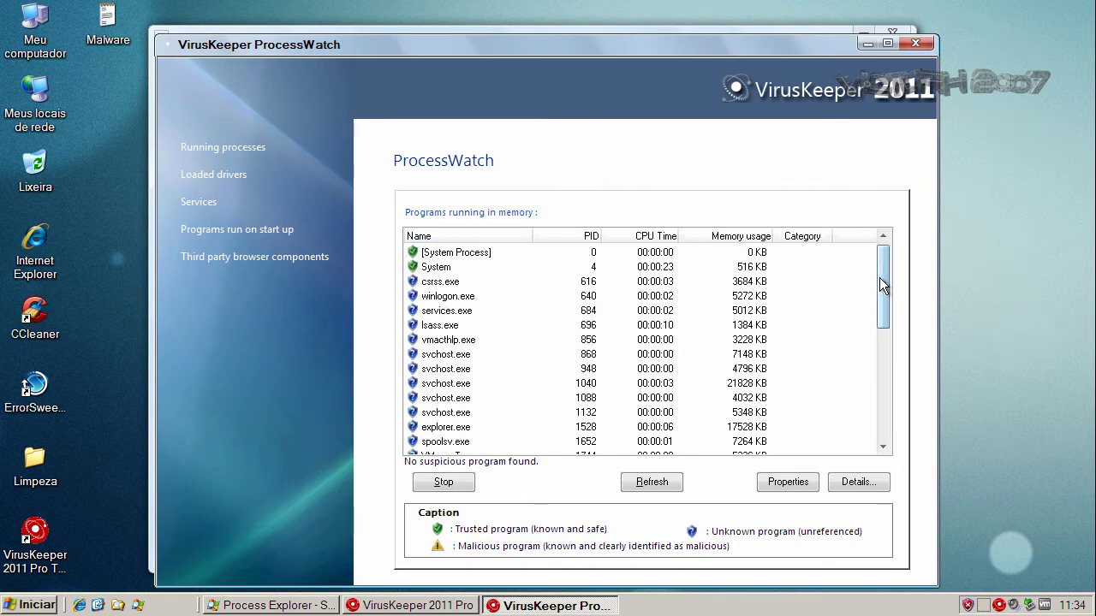
drag(884, 281, 479, 412)
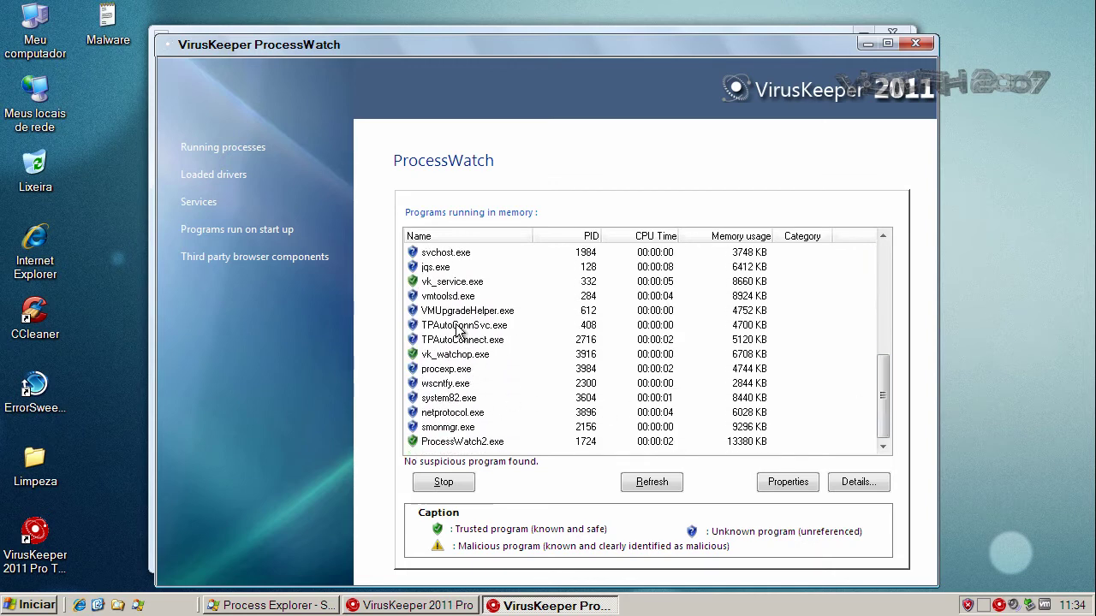
drag(885, 395, 895, 183)
click(928, 40)
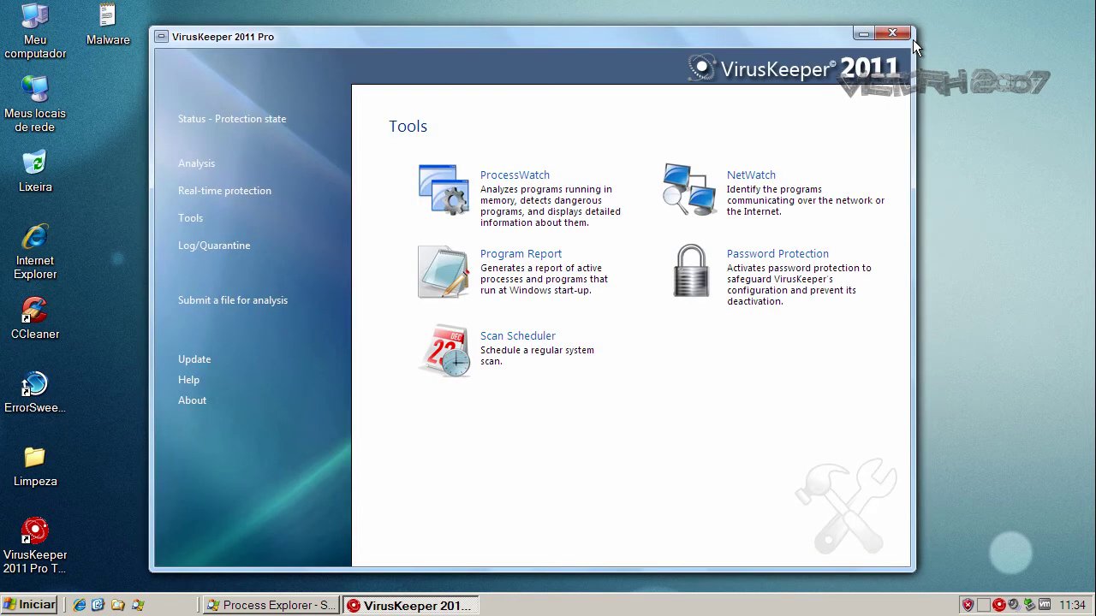
click(893, 33)
- Check the system82.exe, netprotocol.exe and smonmgr.exe processes again in Process Explorer, and minimize its window
click(289, 603)
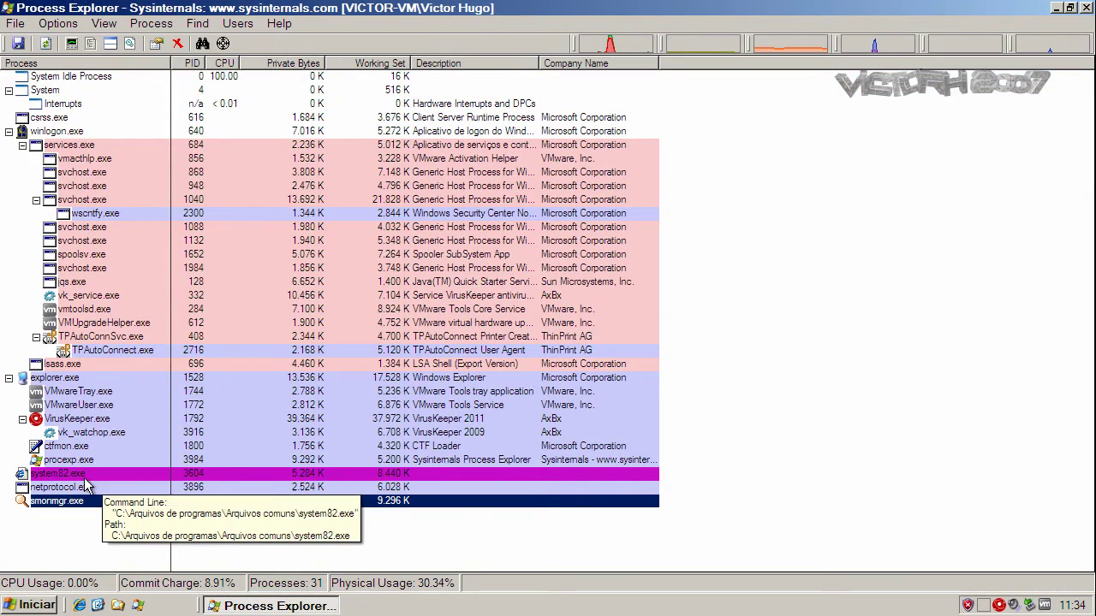
mouse_move(72, 509)
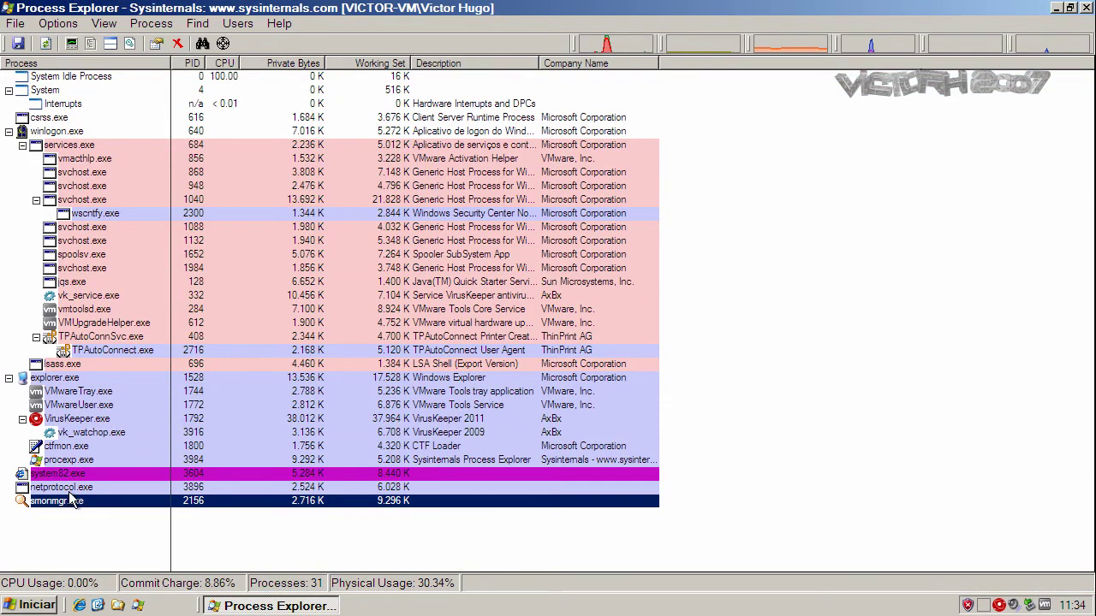
mouse_move(75, 490)
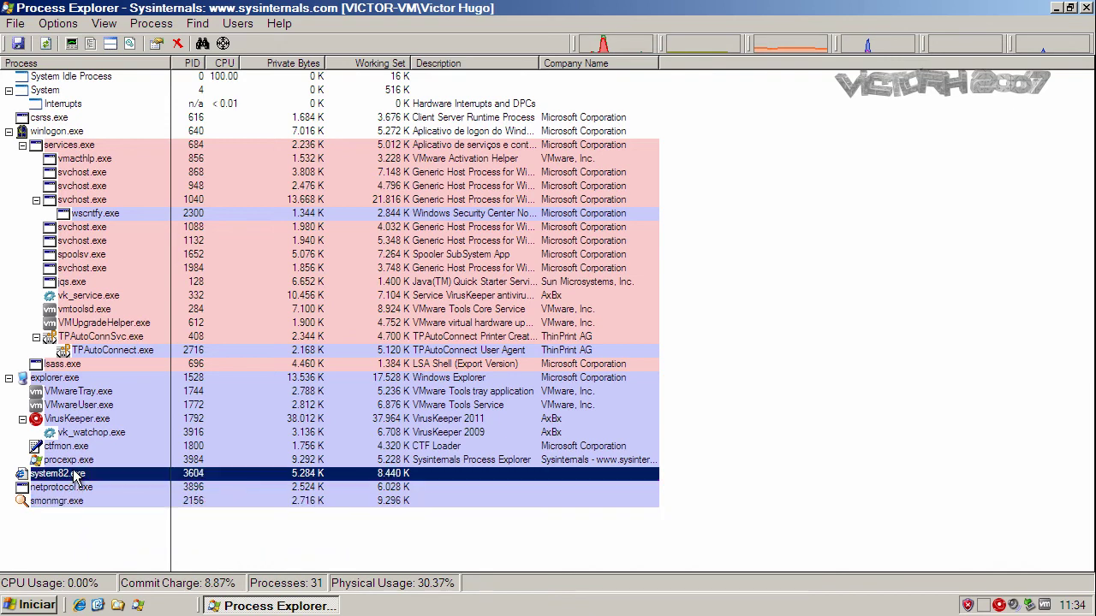
click(74, 488)
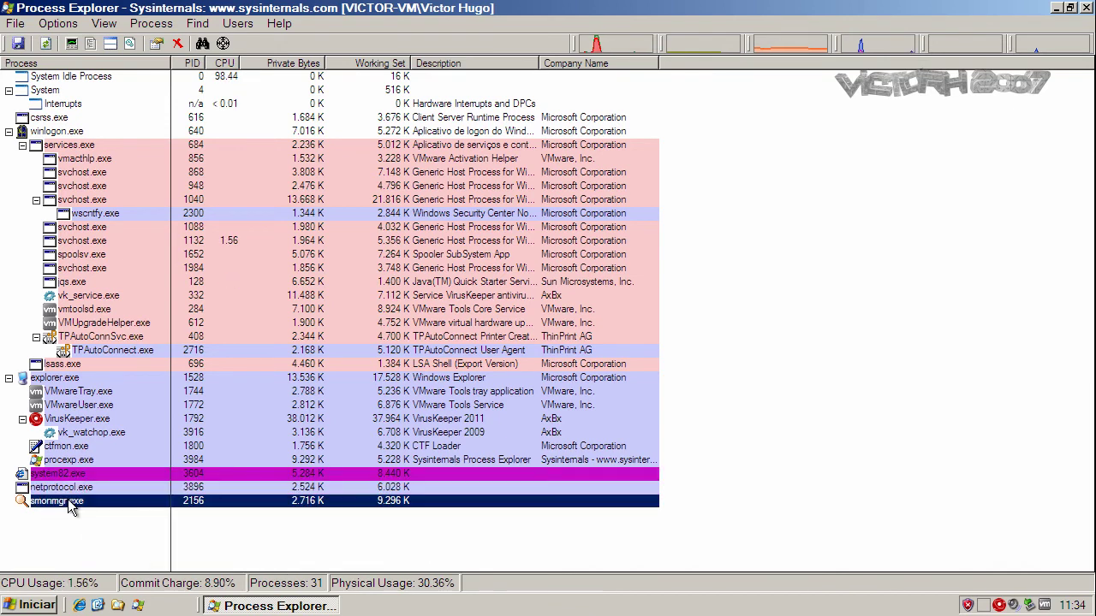
click(72, 479)
click(73, 502)
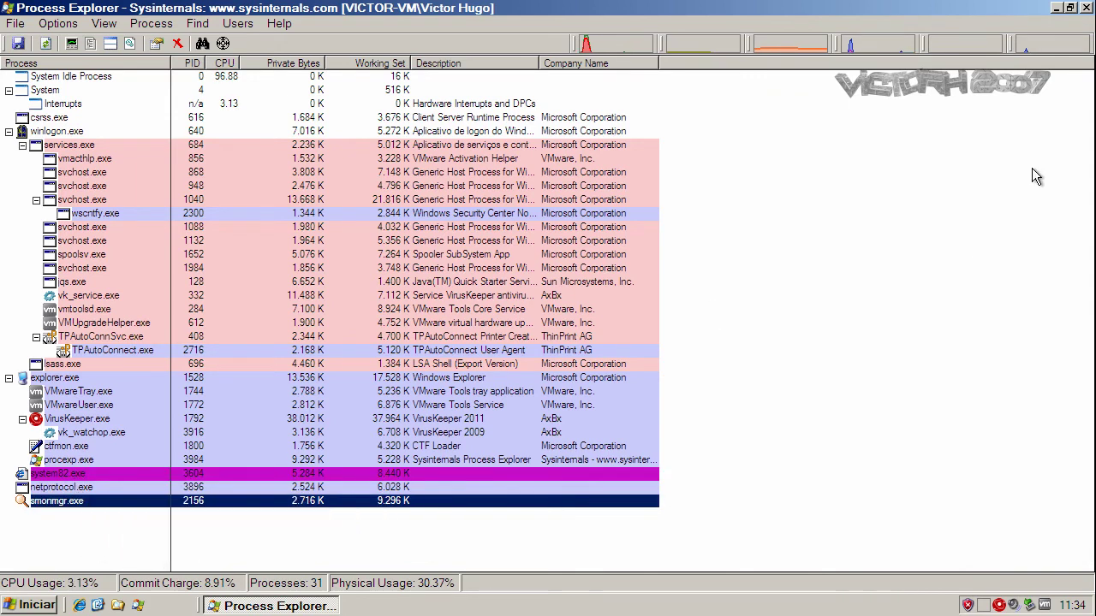
click(1059, 9)
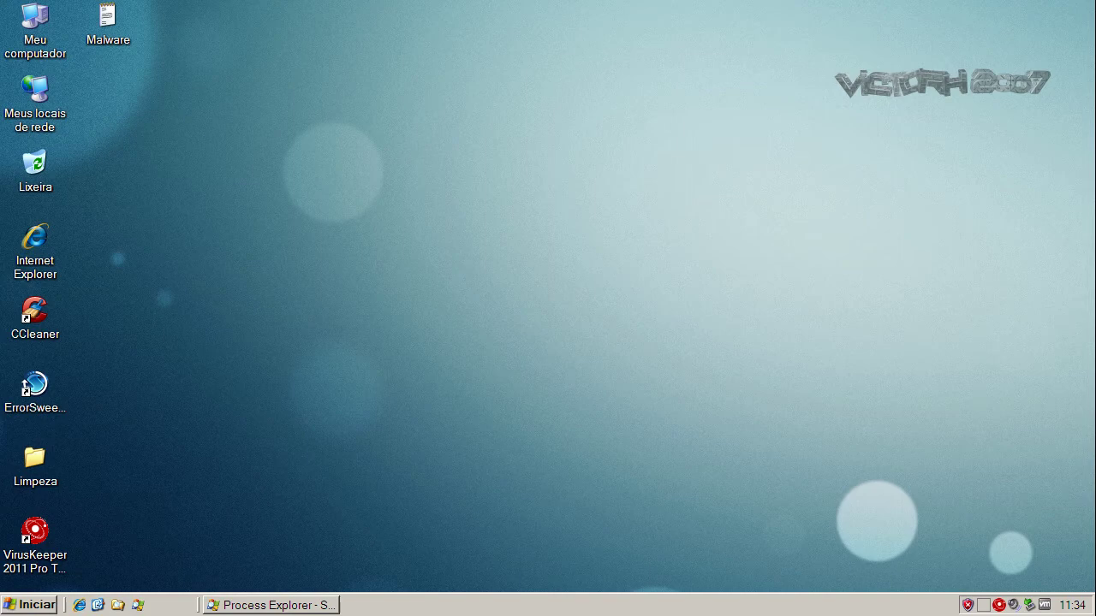
- Run a cleanup of temporary files with CCleaner using its default selections, and close CCleaner
click(28, 332)
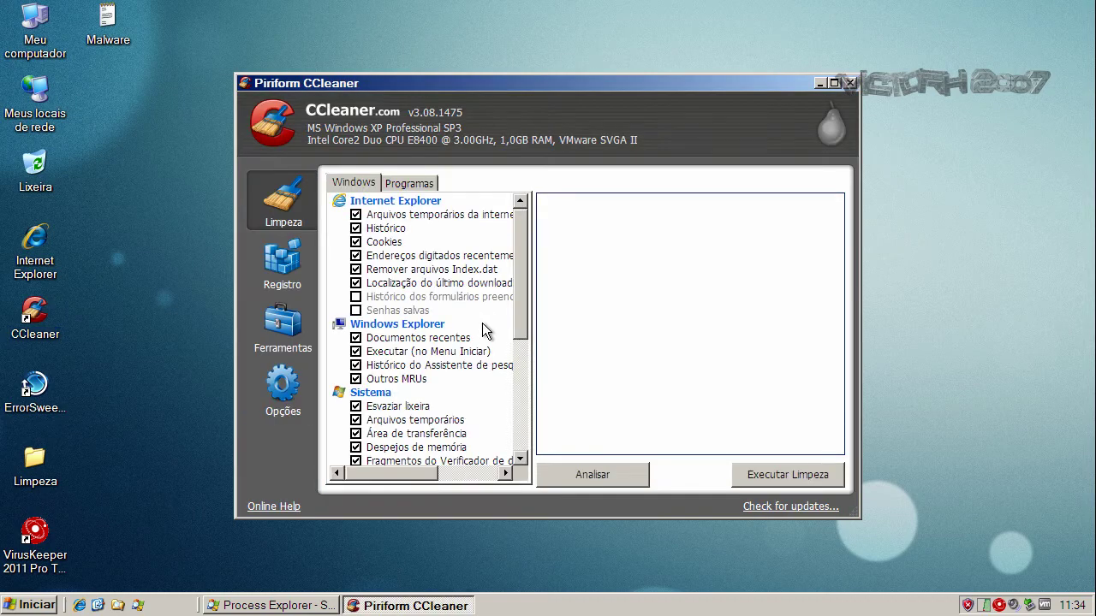
click(802, 475)
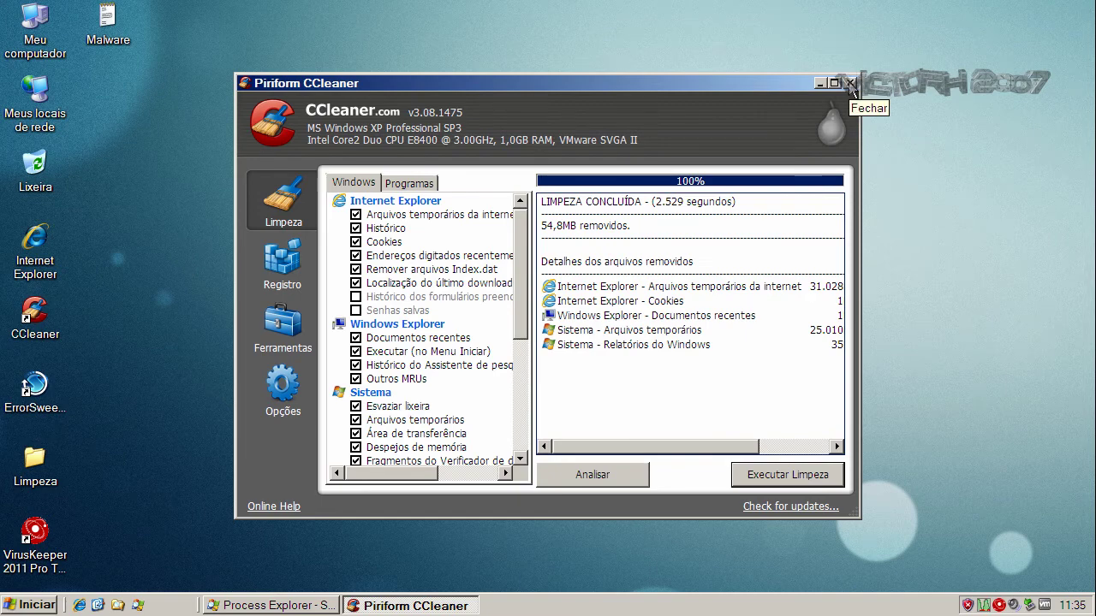
click(850, 83)
- Restart the virtual machine
click(39, 606)
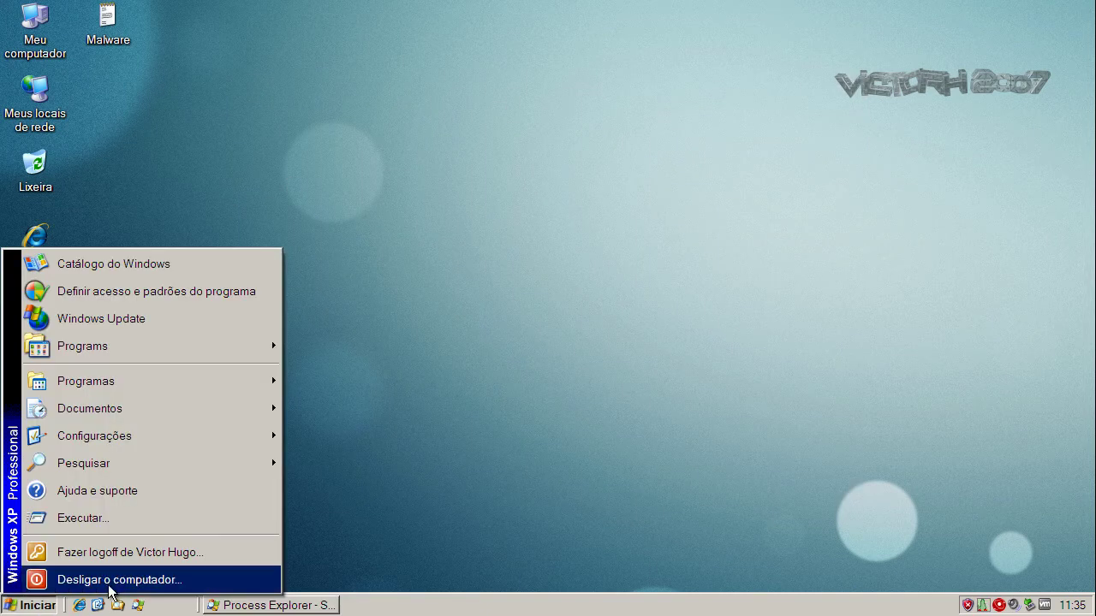
click(147, 579)
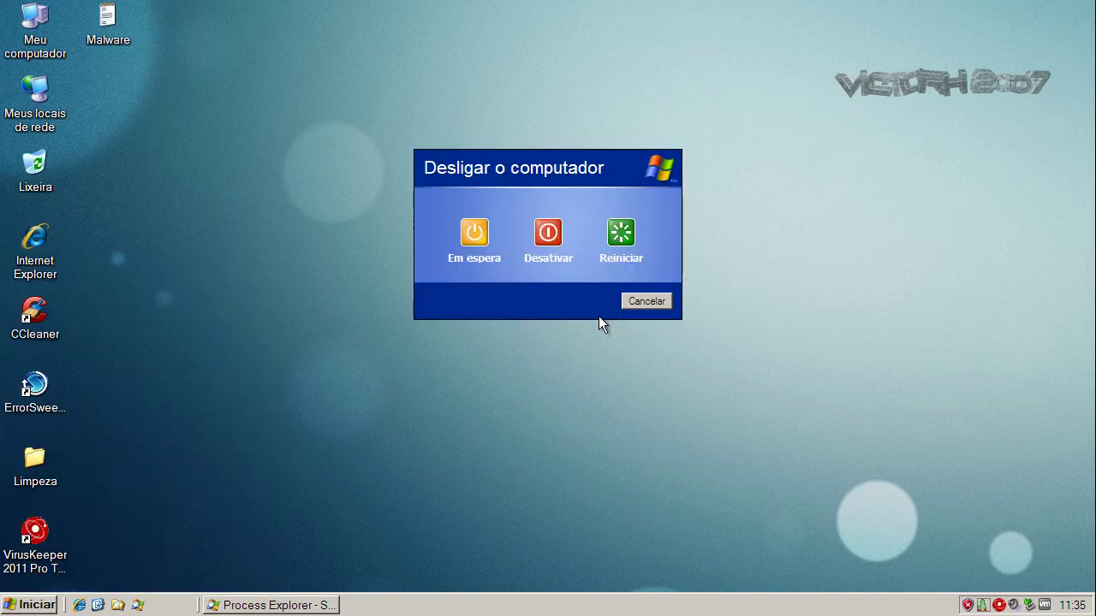
click(621, 232)
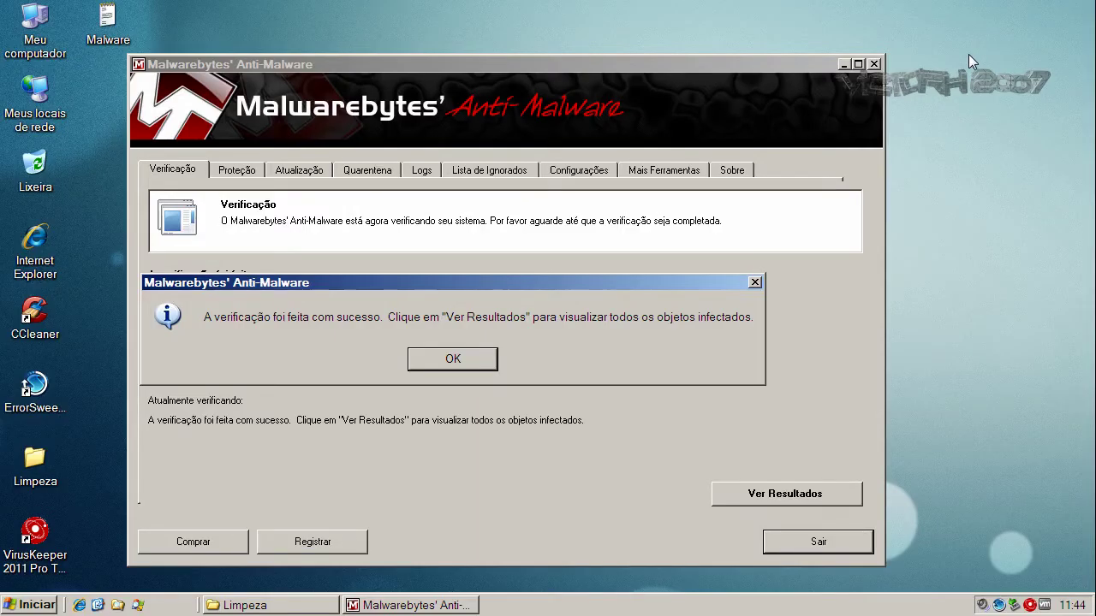
- Dismiss the Malwarebytes scan message, show the results, and examine the Trojan.Clicker and Trojan.Agent entries
click(460, 359)
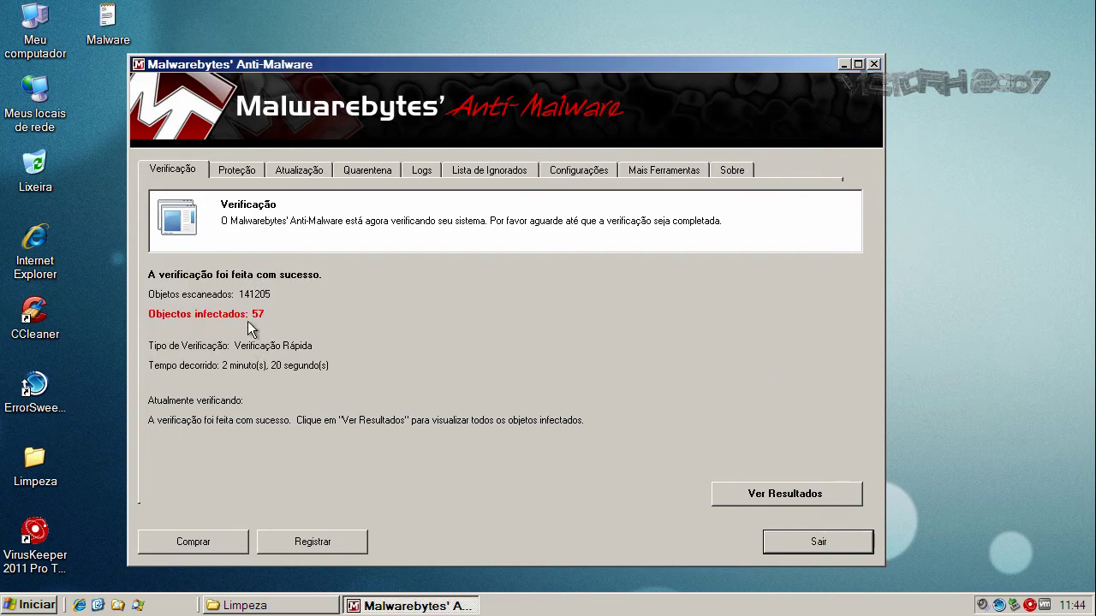
click(778, 494)
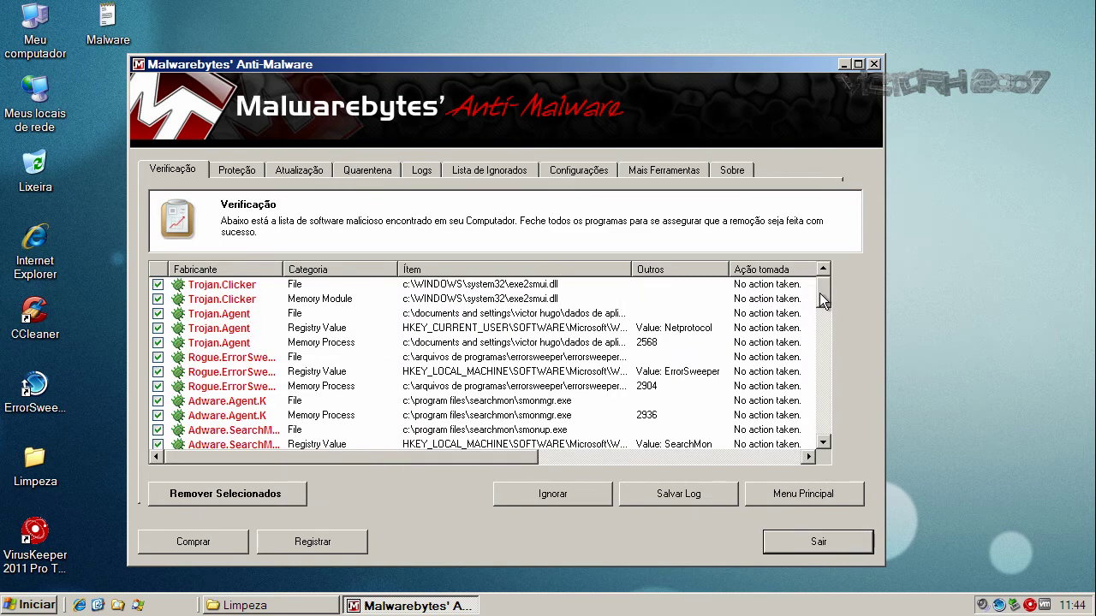
mouse_move(825, 298)
mouse_down()
mouse_move(828, 311)
mouse_move(825, 285)
mouse_up()
click(233, 290)
click(232, 298)
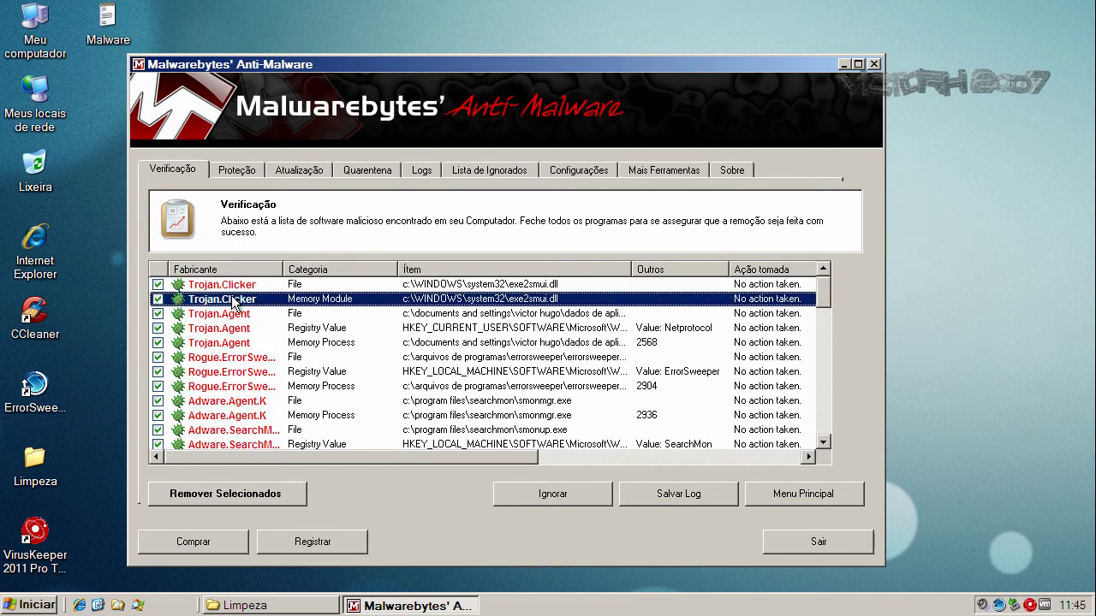
click(234, 313)
click(236, 328)
click(237, 344)
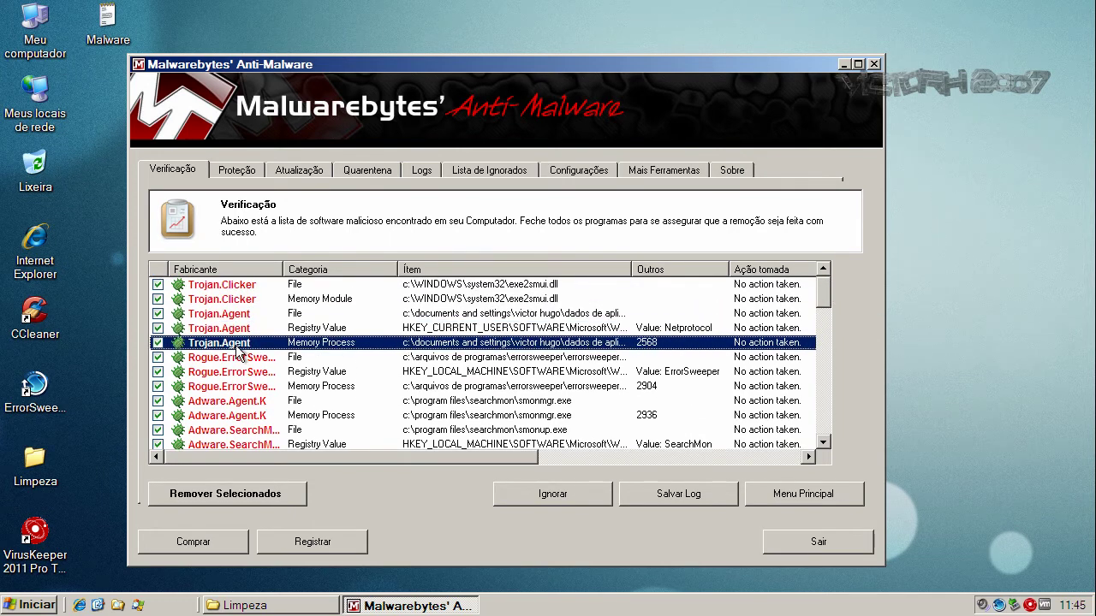
- Widen the Fabricante column and examine the Rogue.ErrorSweeper and Adware.Agent.K entries, comparing them with the ErrorSweeper desktop shortcut
click(233, 359)
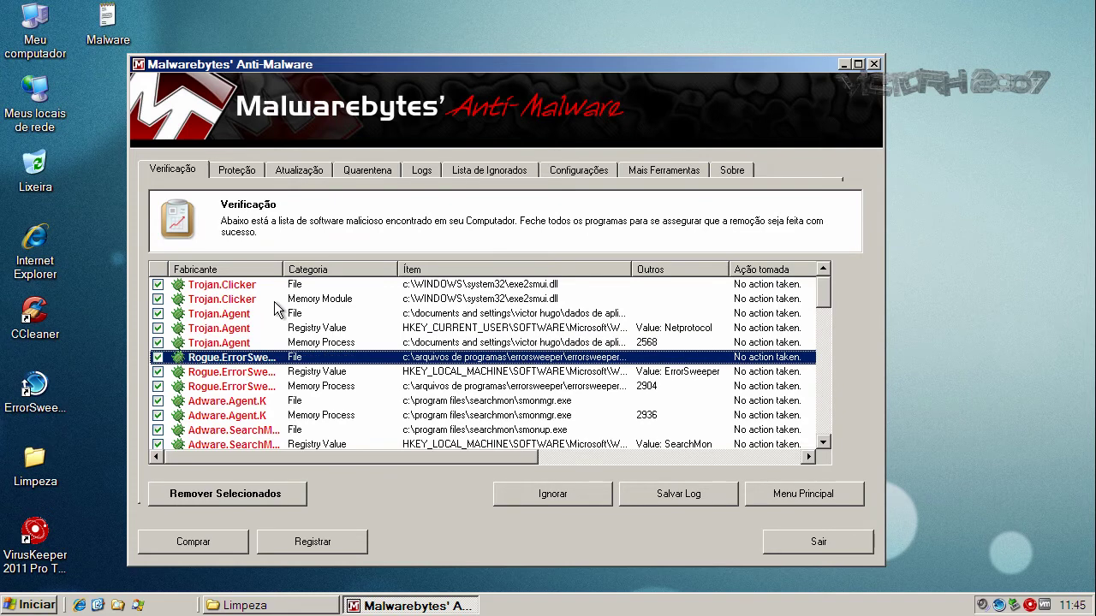
drag(283, 268, 365, 269)
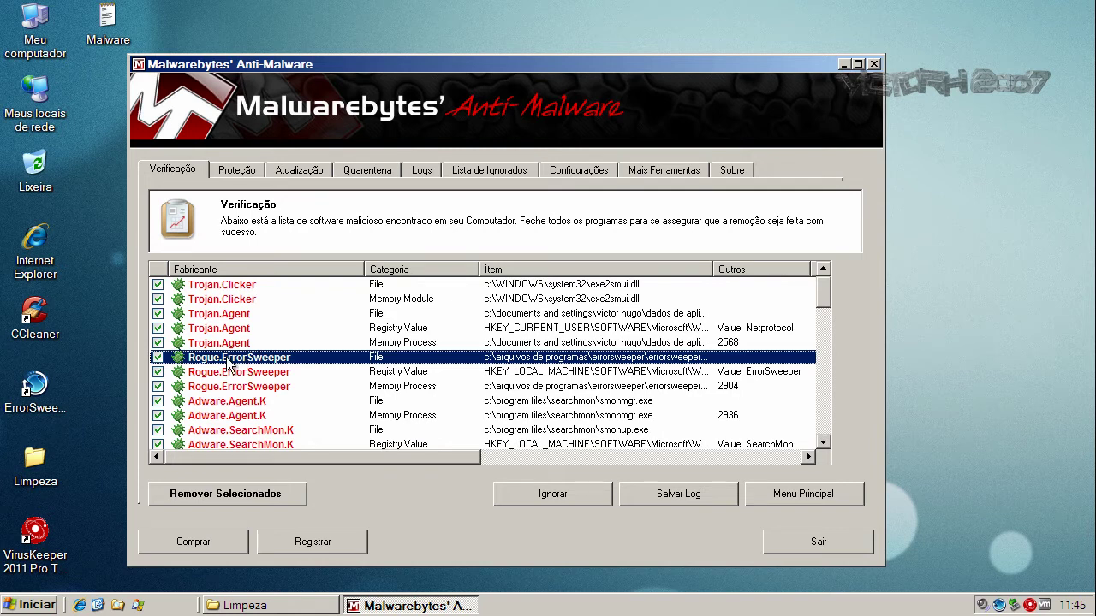
click(36, 390)
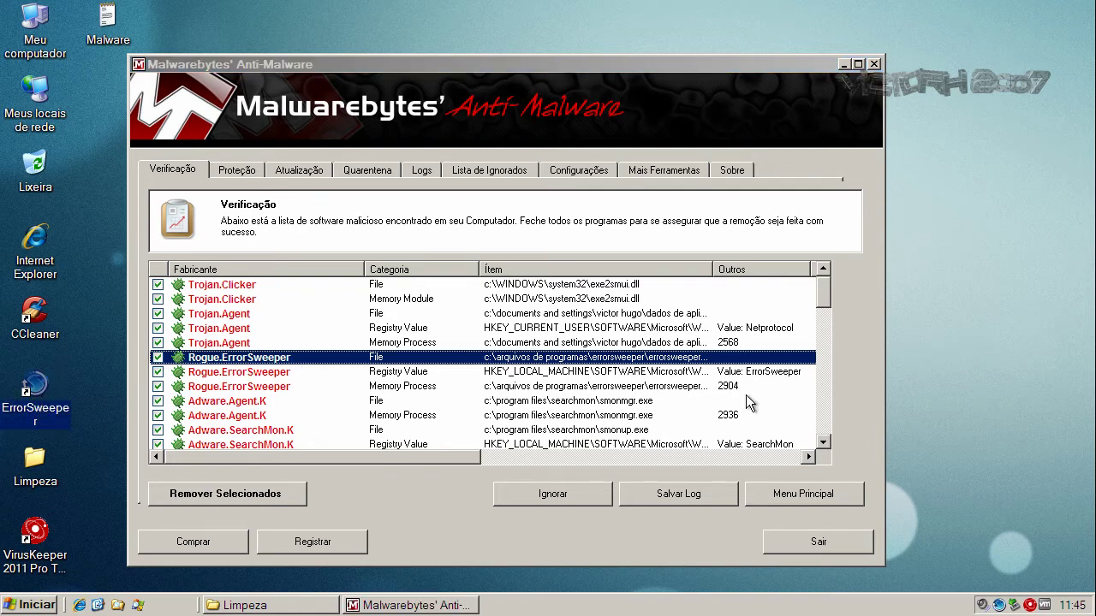
click(242, 401)
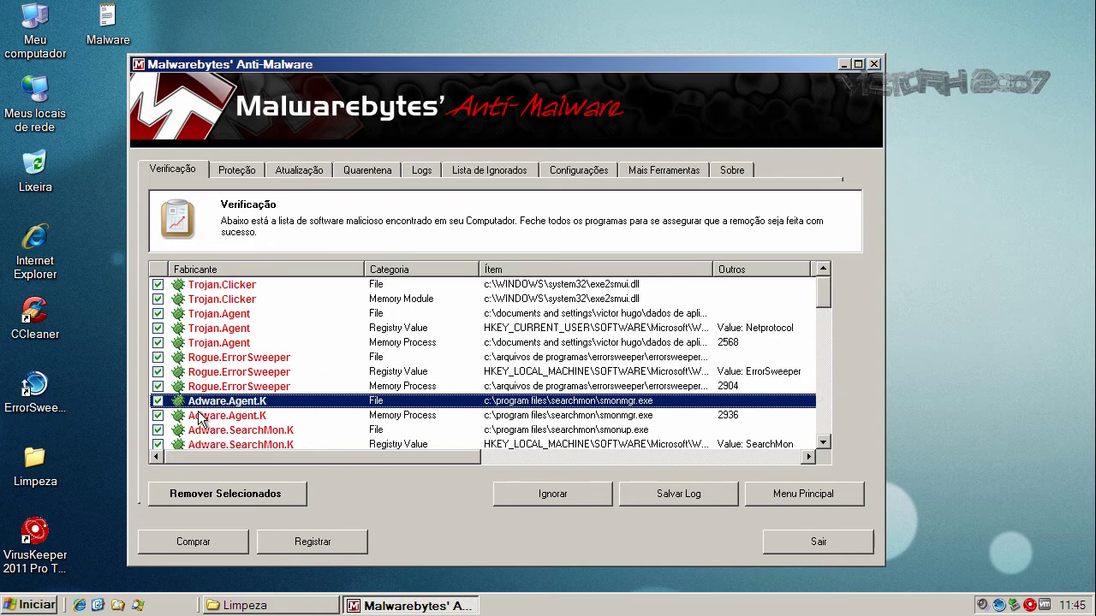
- Examine the rest of the detections, including the Trojan.Banker and Malware.Trace files and the Stolen.data entries for the lowsec folder
drag(822, 312, 827, 372)
click(223, 351)
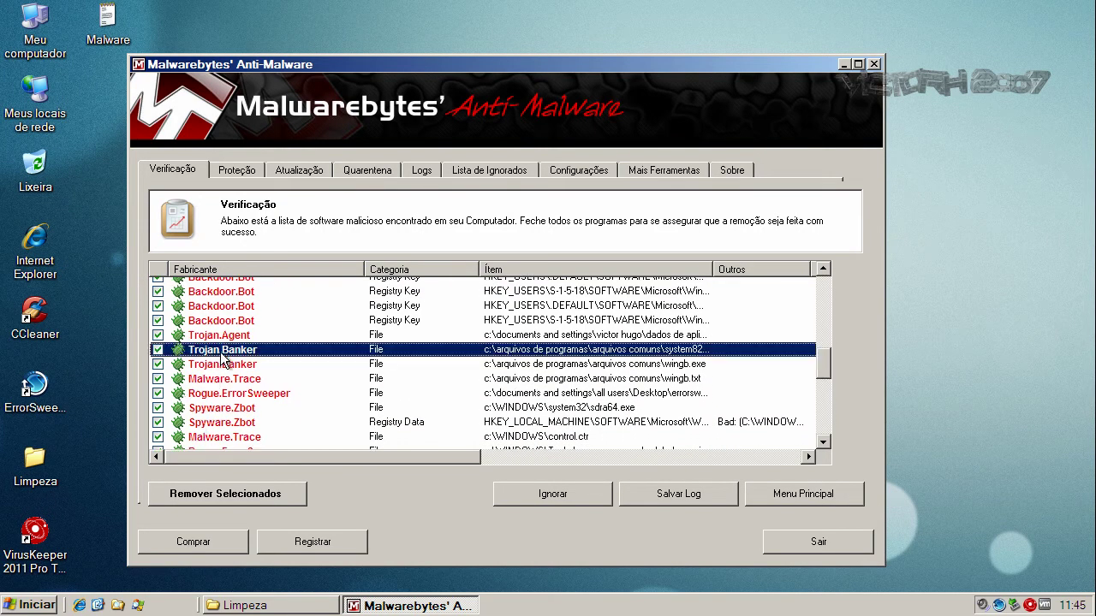
click(227, 367)
click(229, 380)
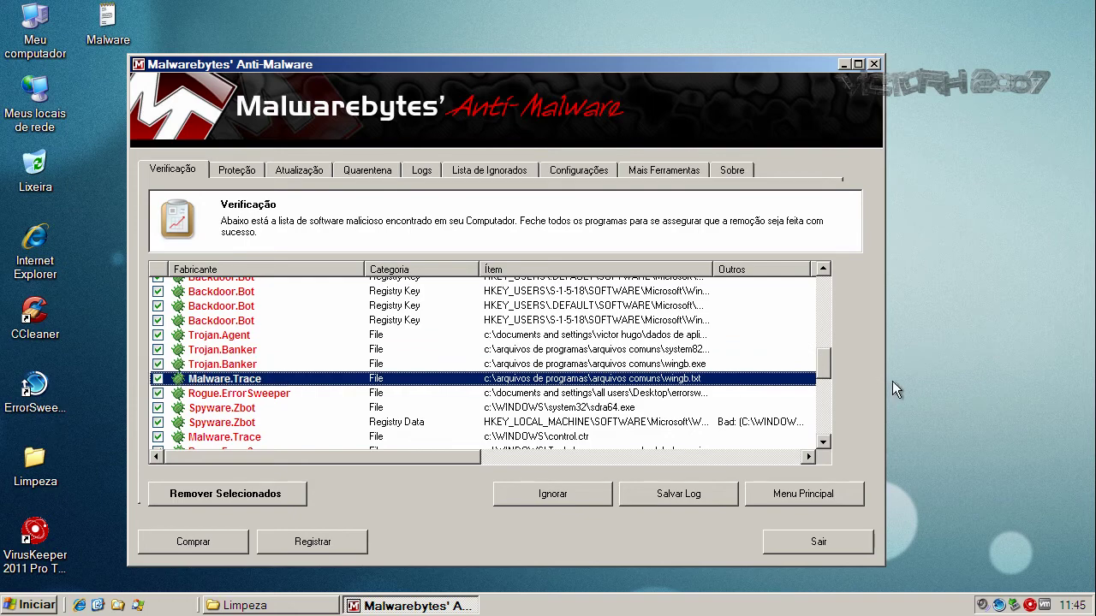
drag(827, 375, 827, 428)
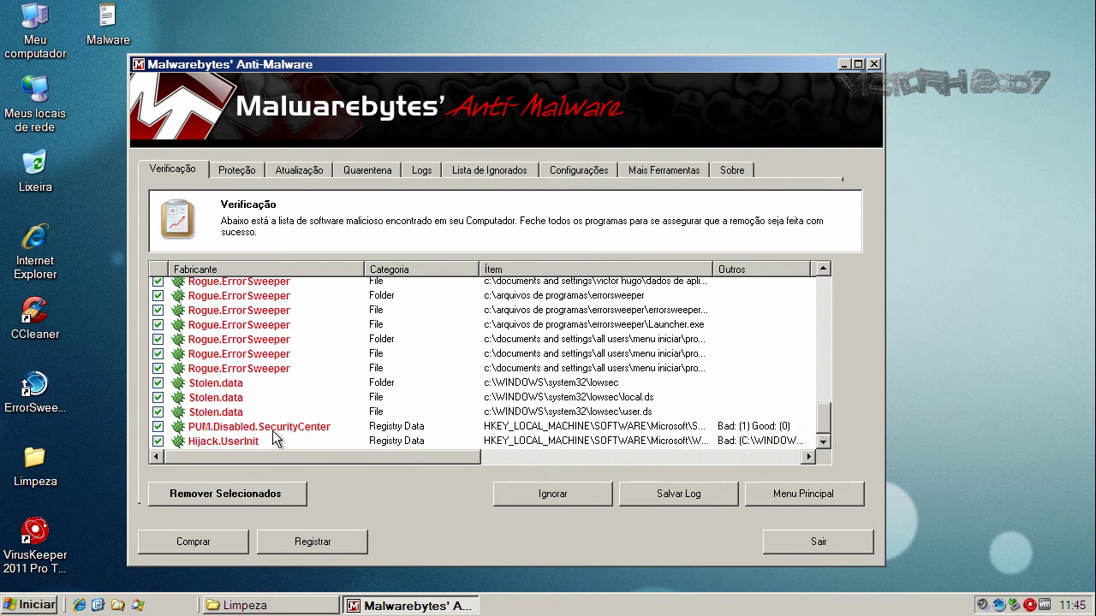
click(210, 402)
key(Up)
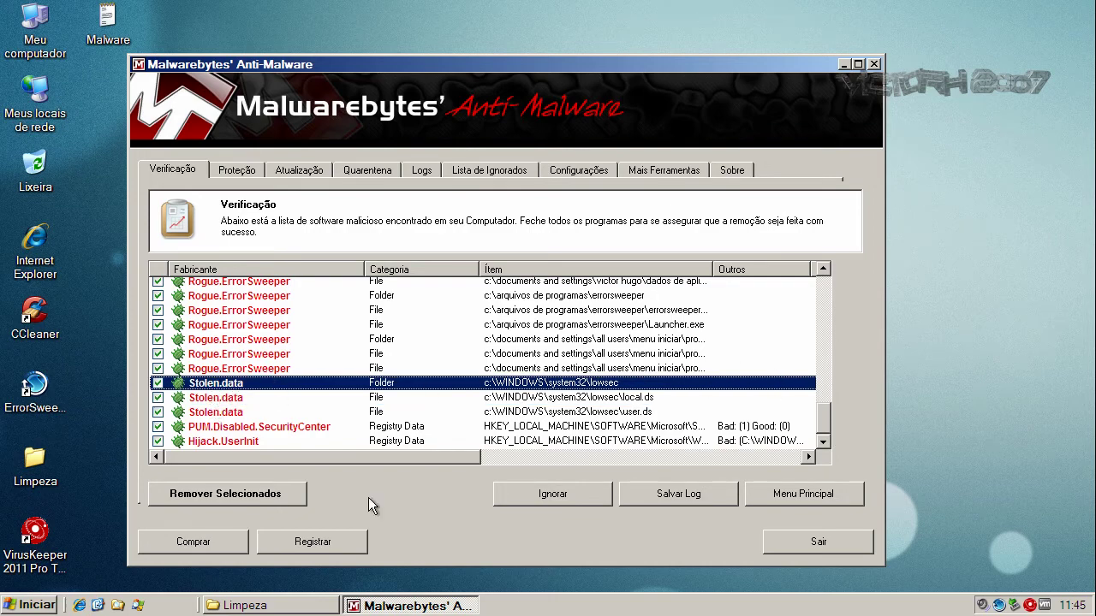
- Remove all the checked detections, review the infected memory processes in the removal log, close the log and accept the restart
click(217, 497)
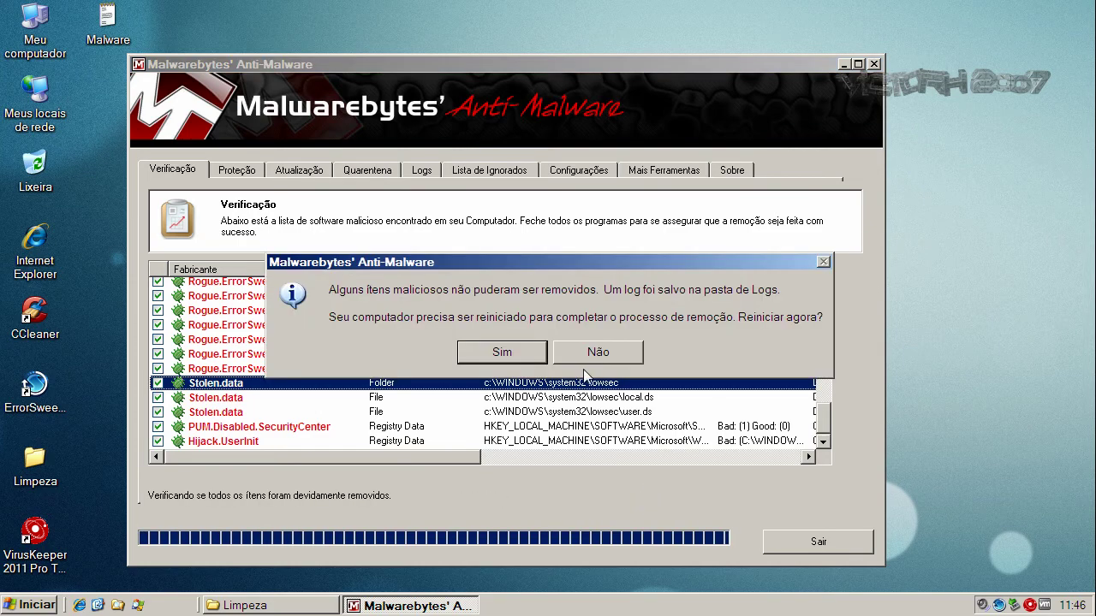
click(582, 363)
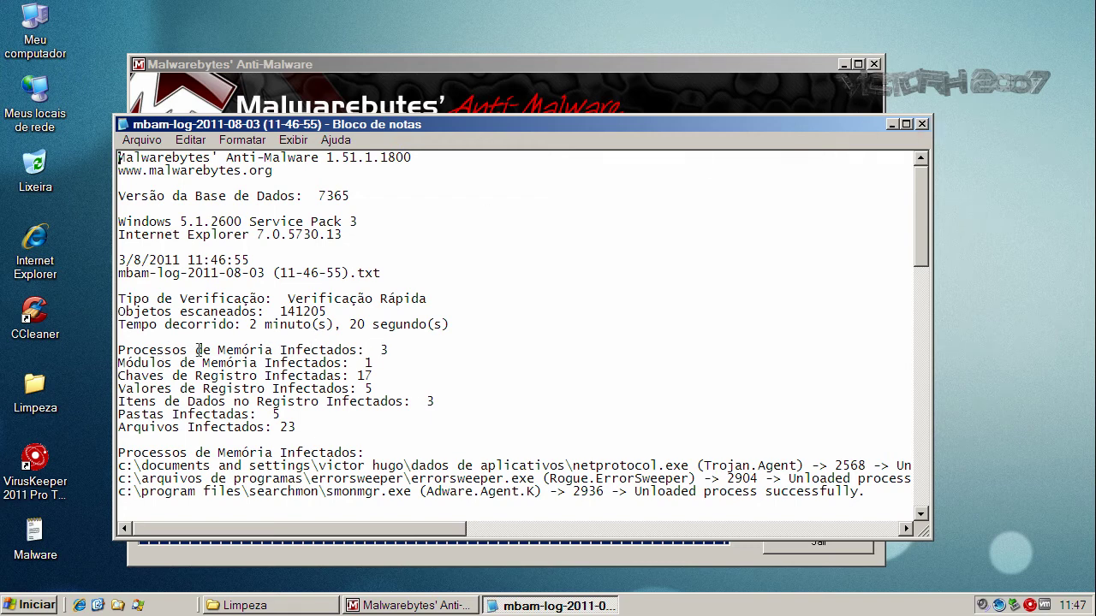
drag(372, 350, 391, 350)
click(921, 124)
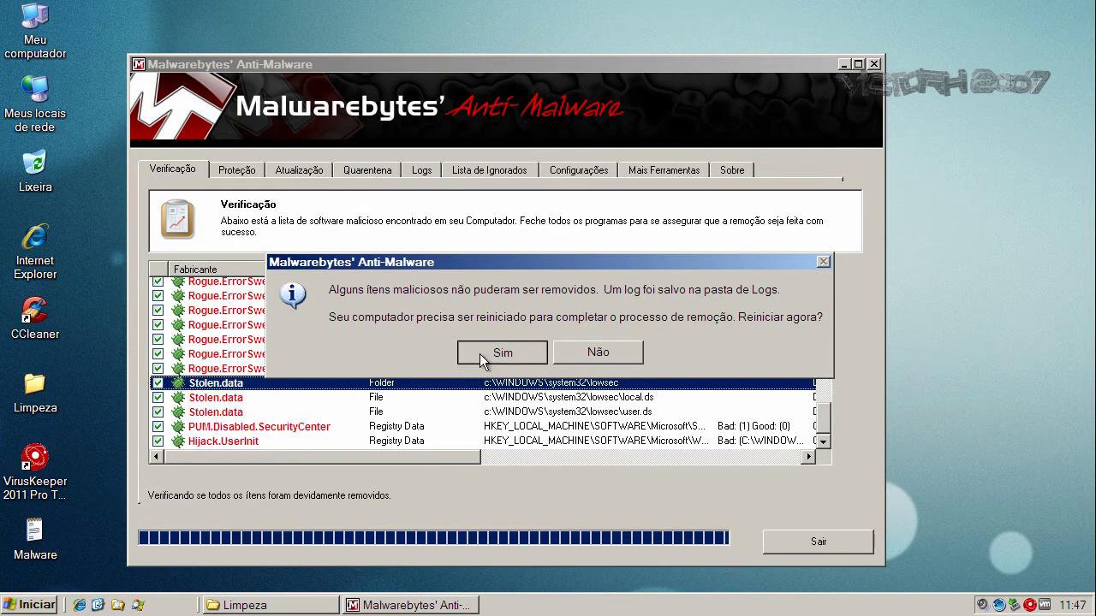
click(480, 354)
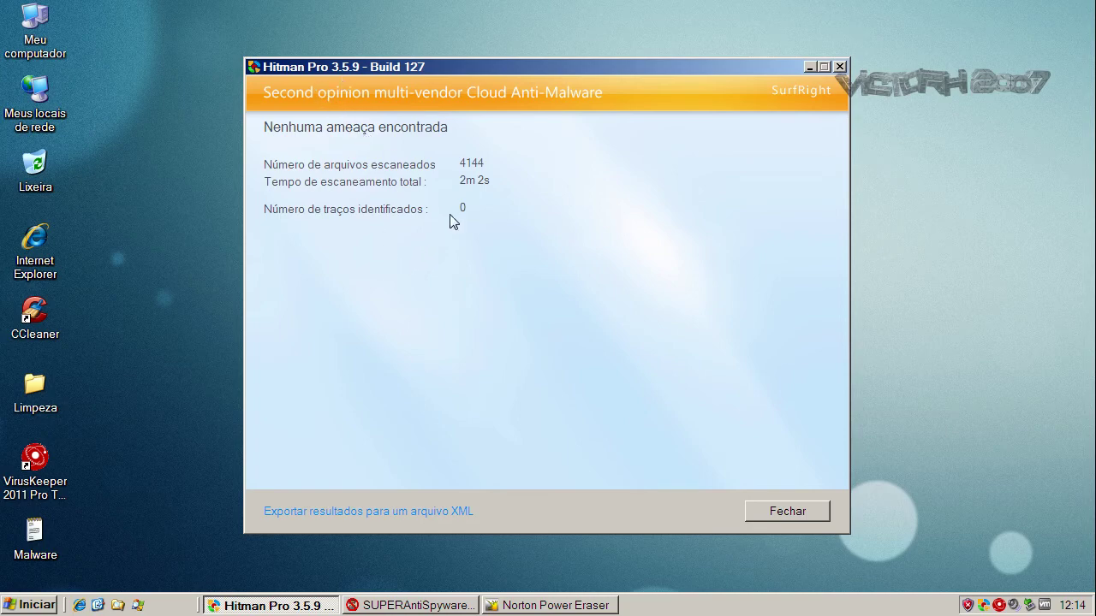
- Close the Hitman Pro results, run a quick SUPERAntiSpyware scan of drive C:, dismiss its result and close the scanner
click(787, 511)
click(326, 607)
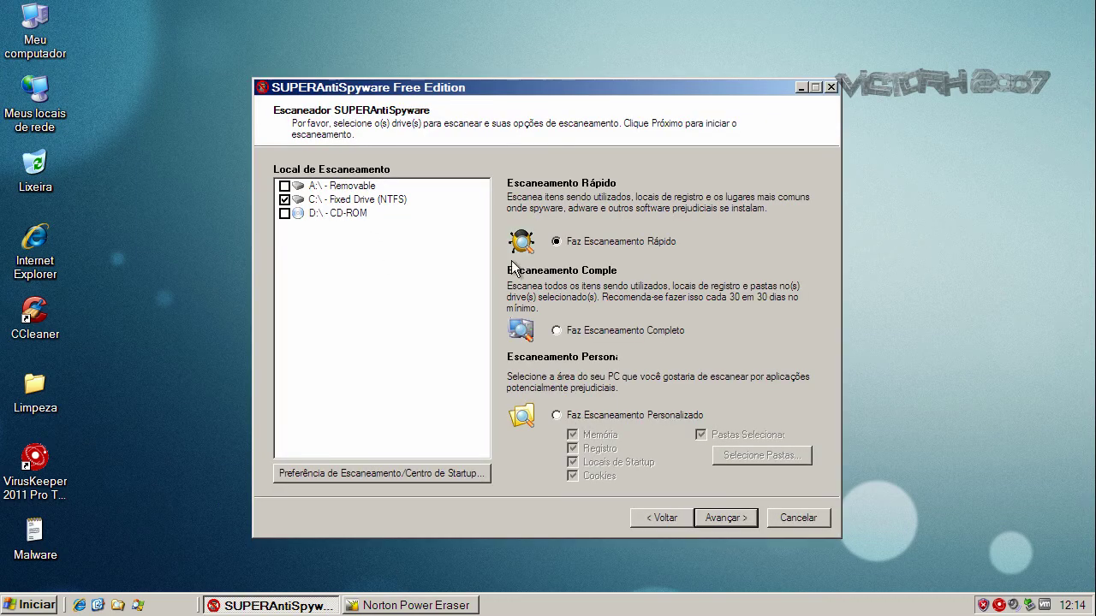
click(723, 519)
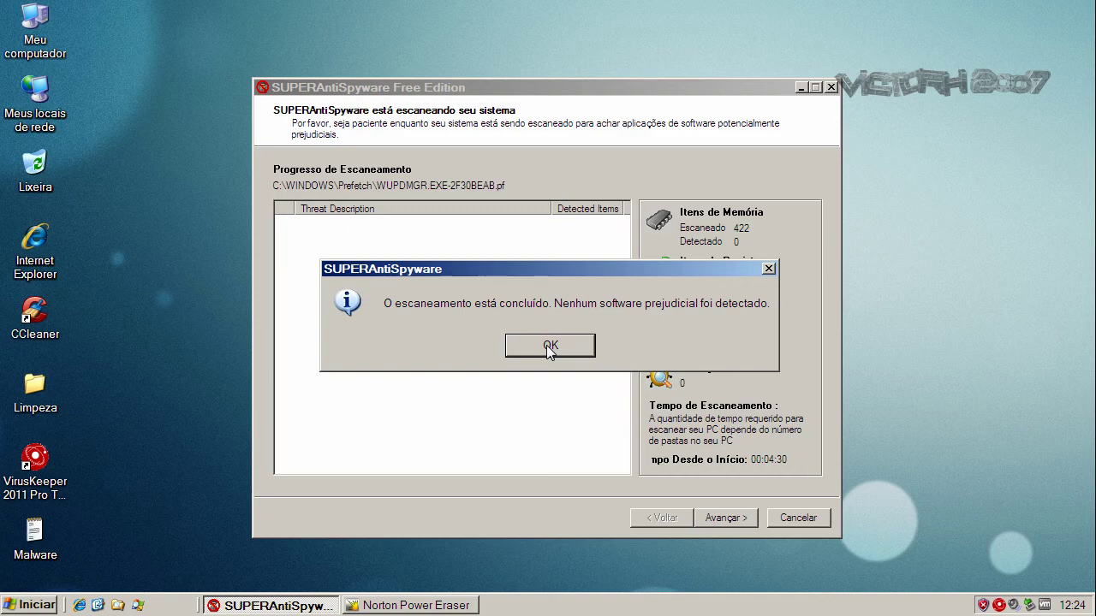
click(547, 345)
click(798, 518)
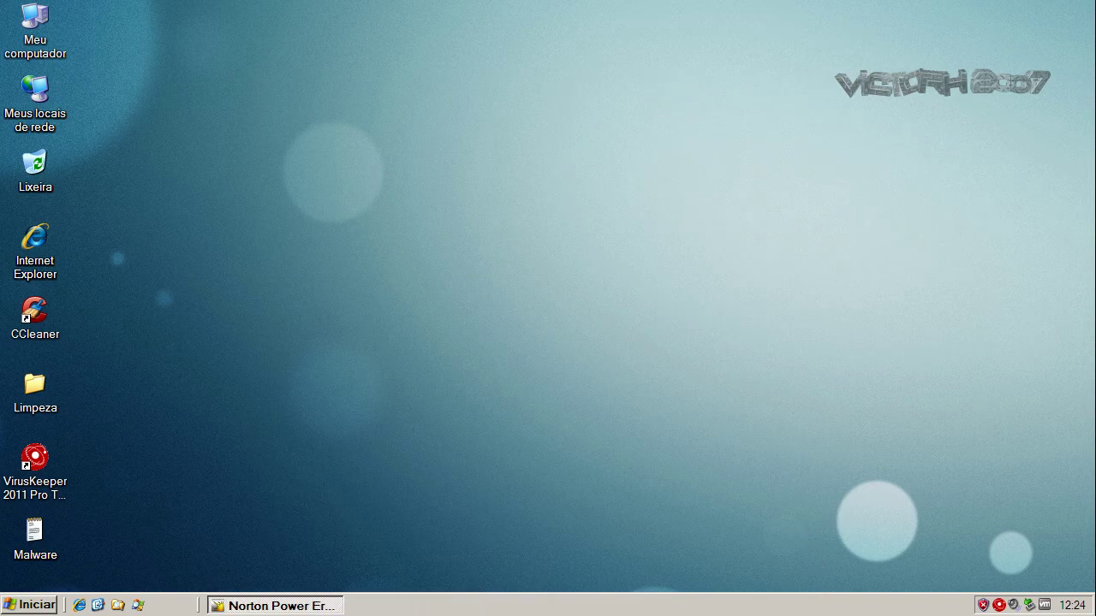
- Check the Norton Power Eraser scan result and close the tool
click(320, 605)
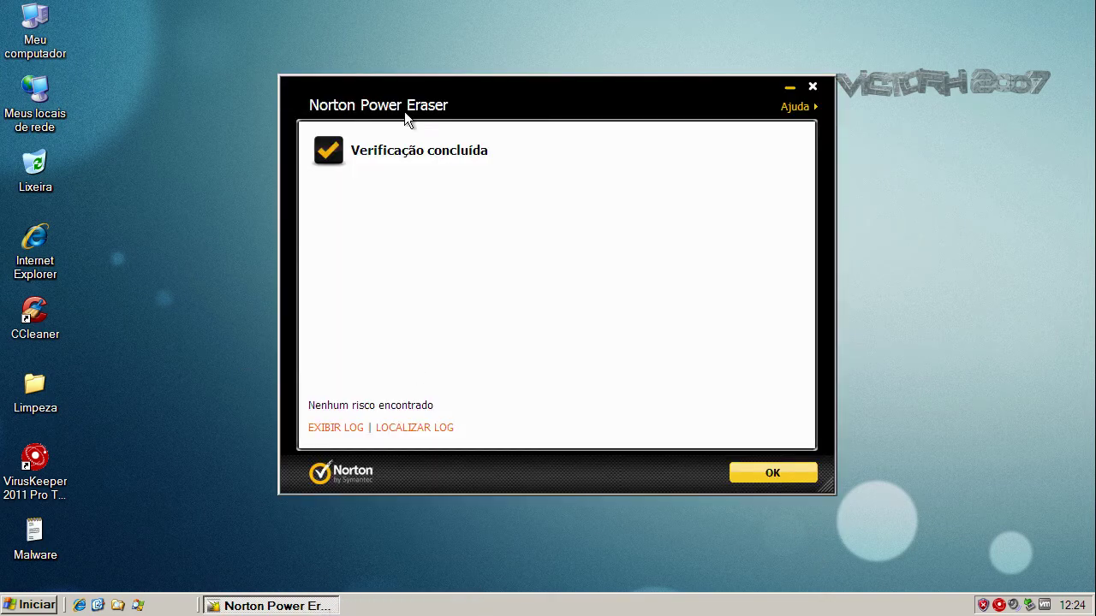
click(814, 89)
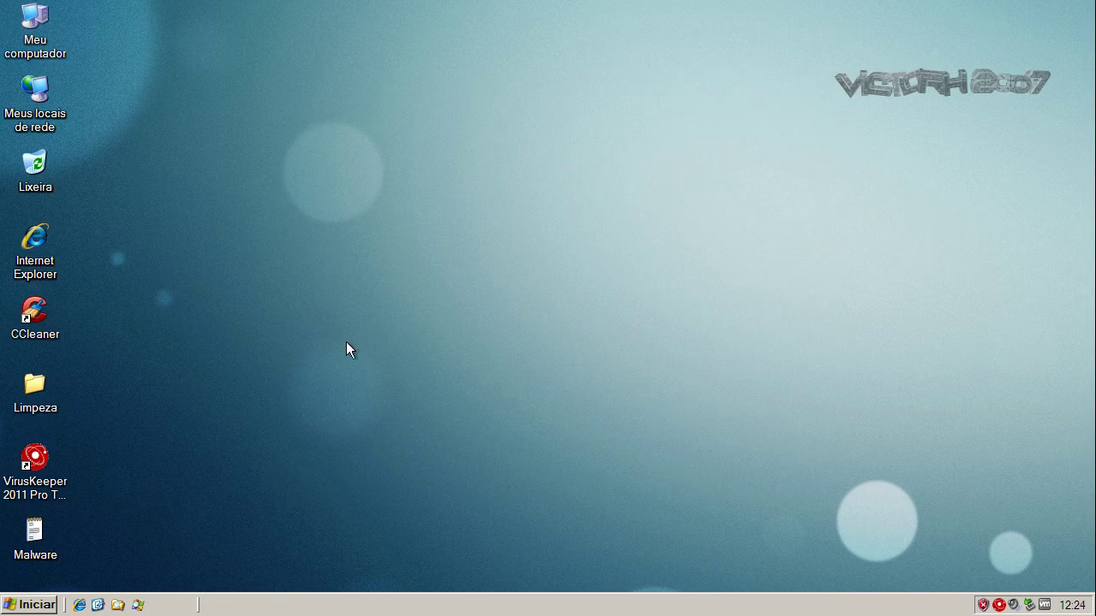
- Open the Limpeza folder, point out the l0imopxd and BitDefender rootkit removal tools, and launch TDSSKiller
double_click(48, 389)
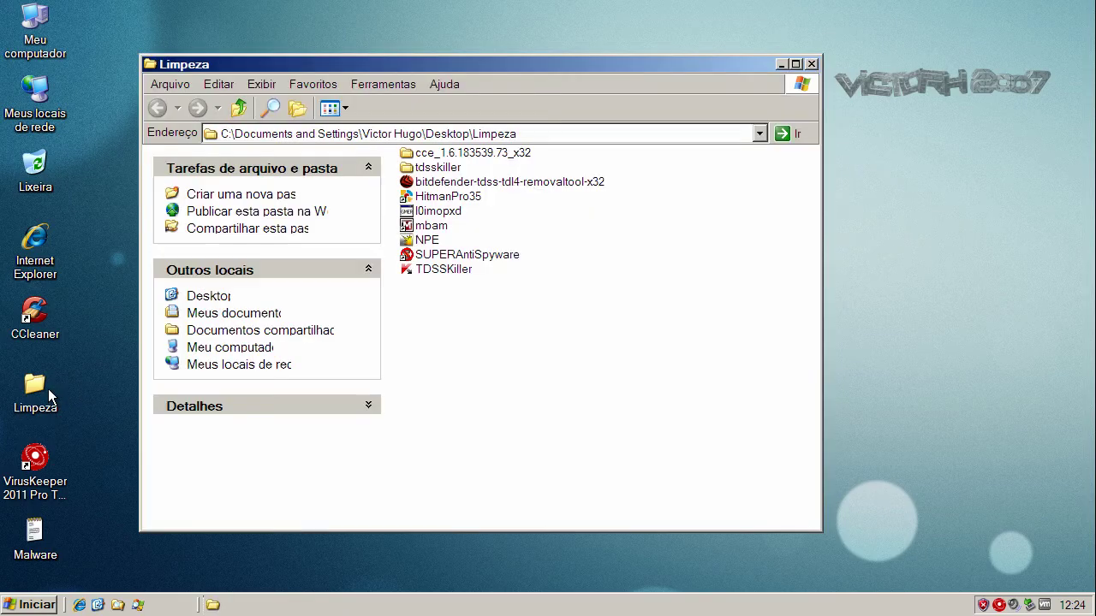
click(454, 270)
mouse_move(454, 269)
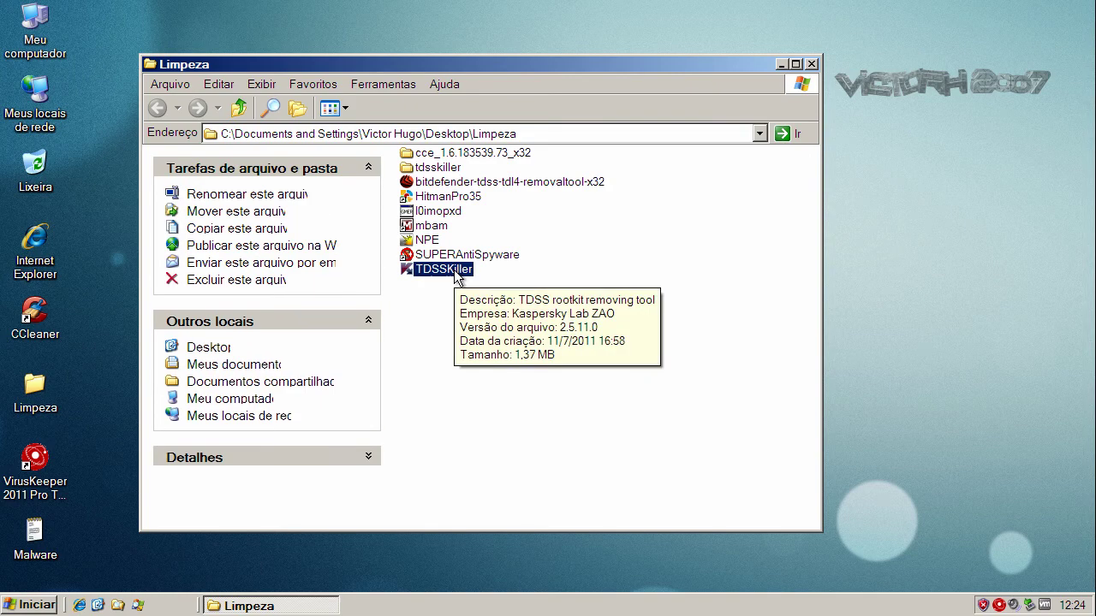
click(445, 211)
click(457, 182)
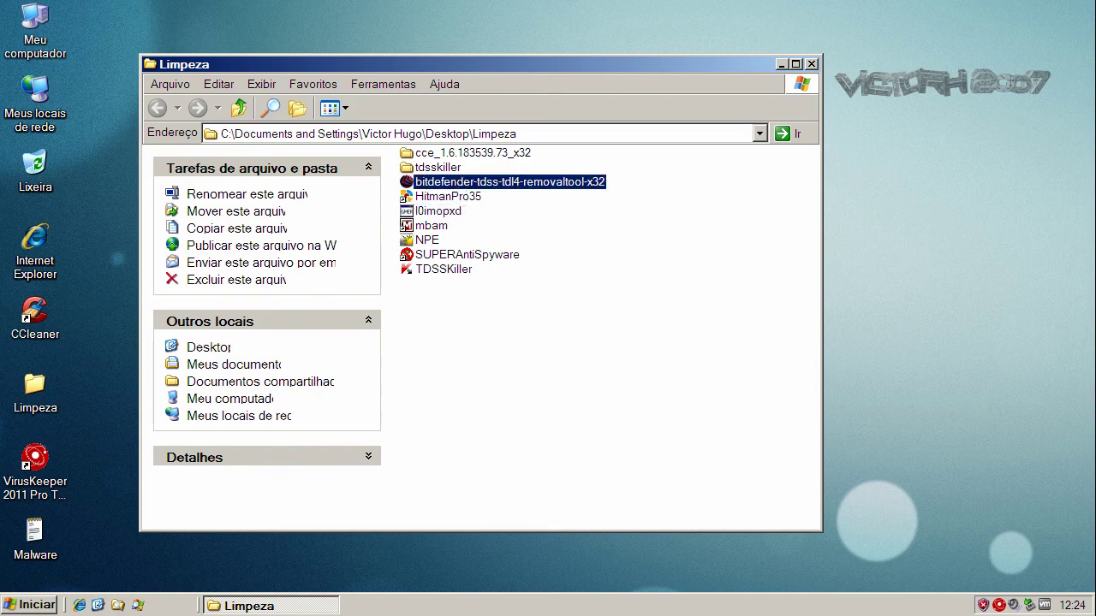
click(430, 270)
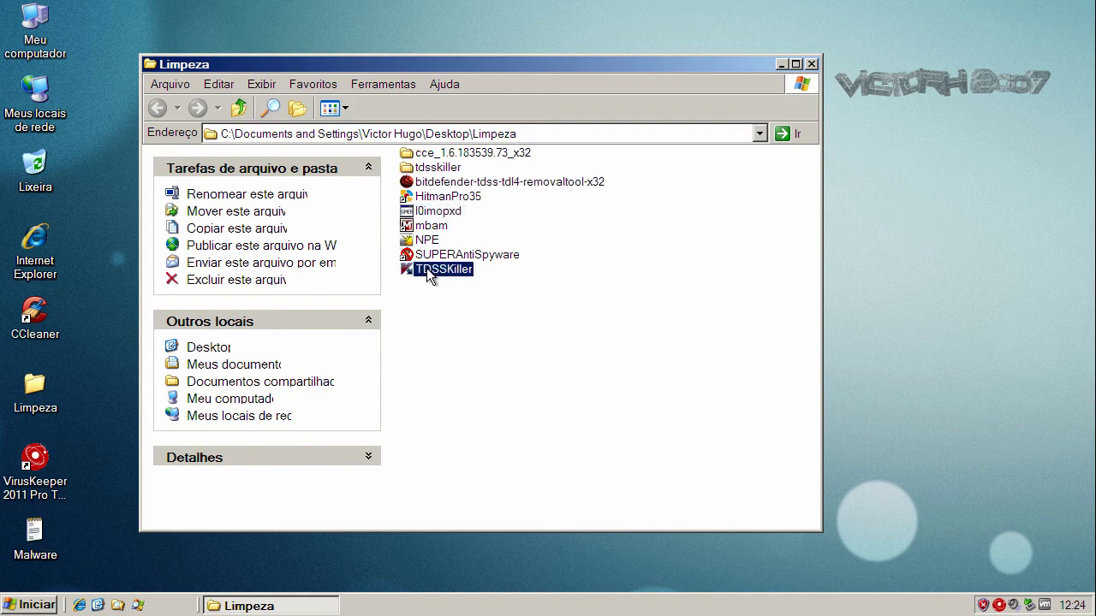
key(Return)
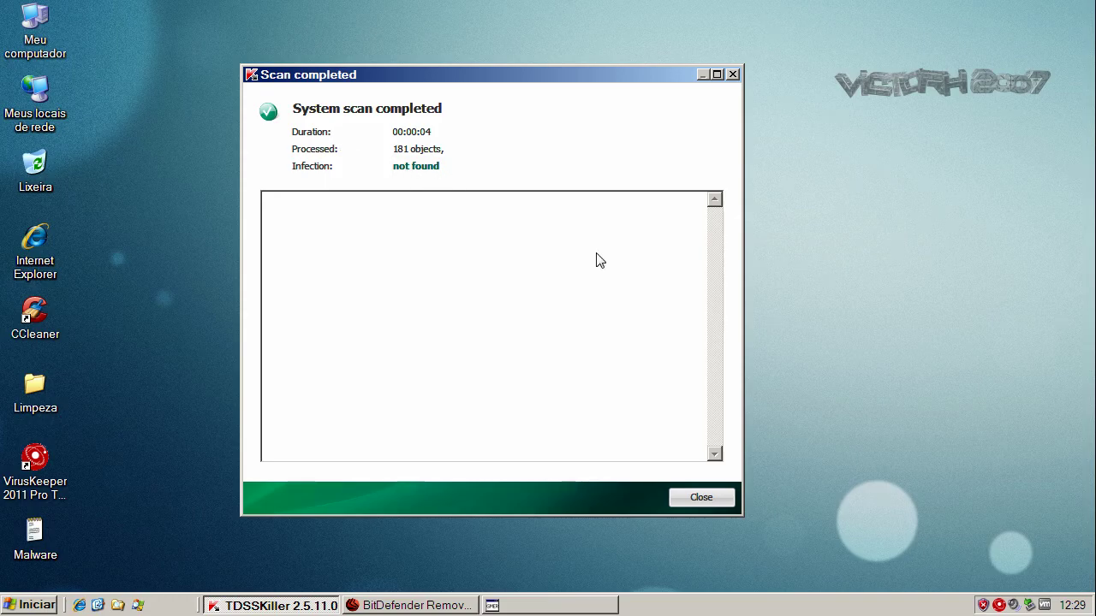
- Review the rootkit scan results in TDSSKiller, GMER and the BitDefender Removal Tool, closing each one
click(726, 499)
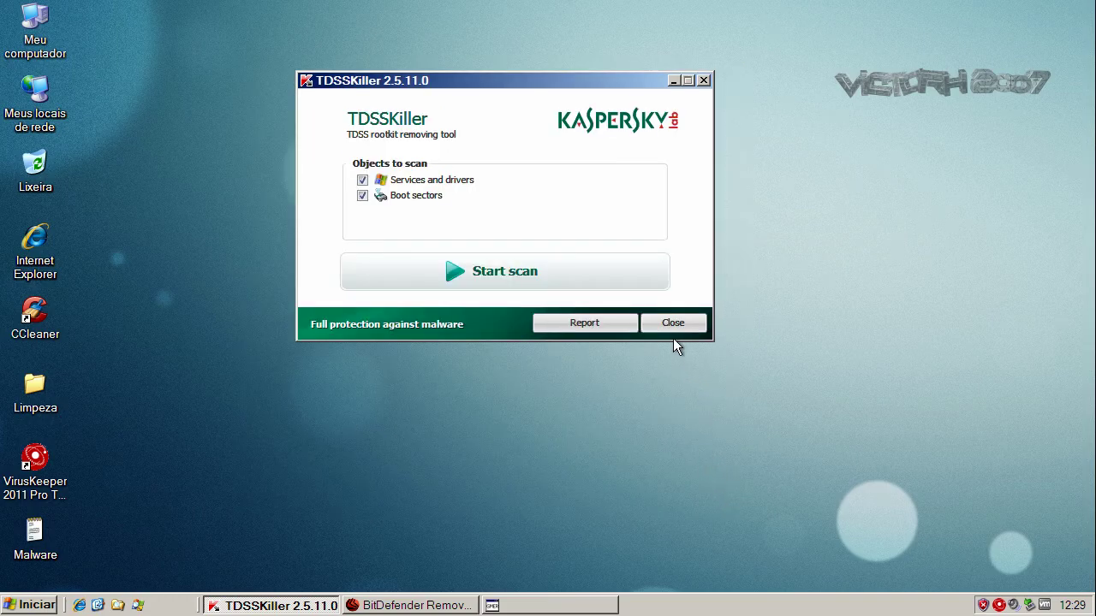
click(673, 326)
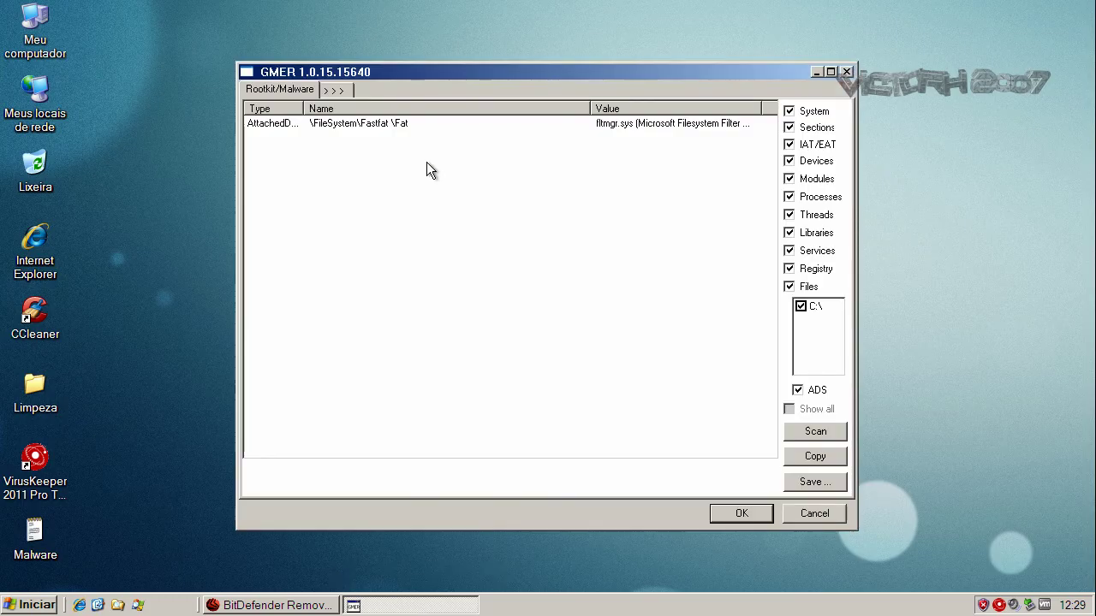
click(846, 72)
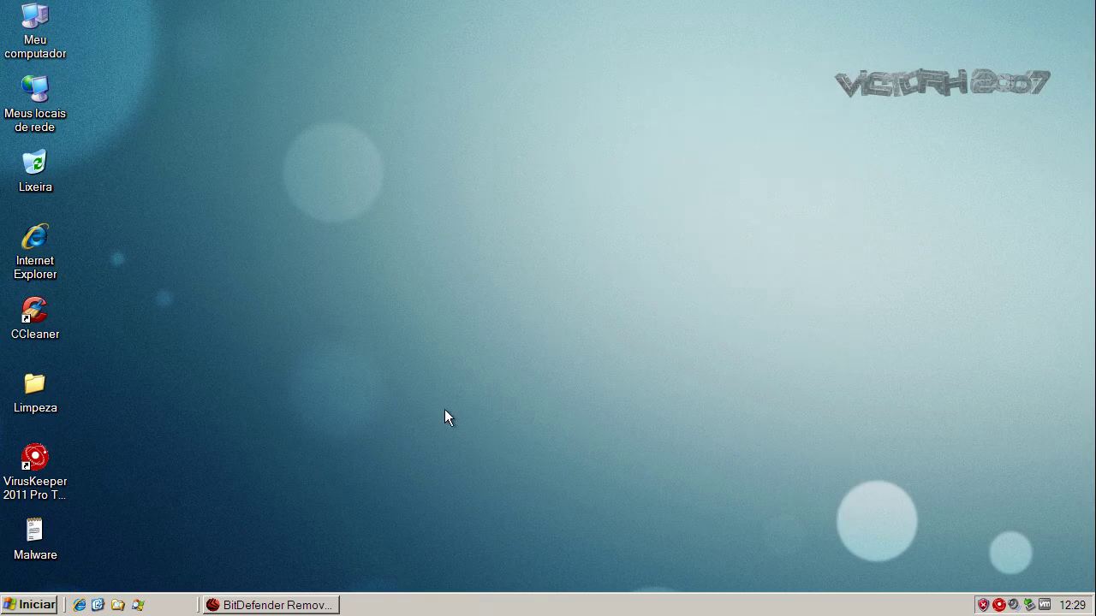
click(333, 605)
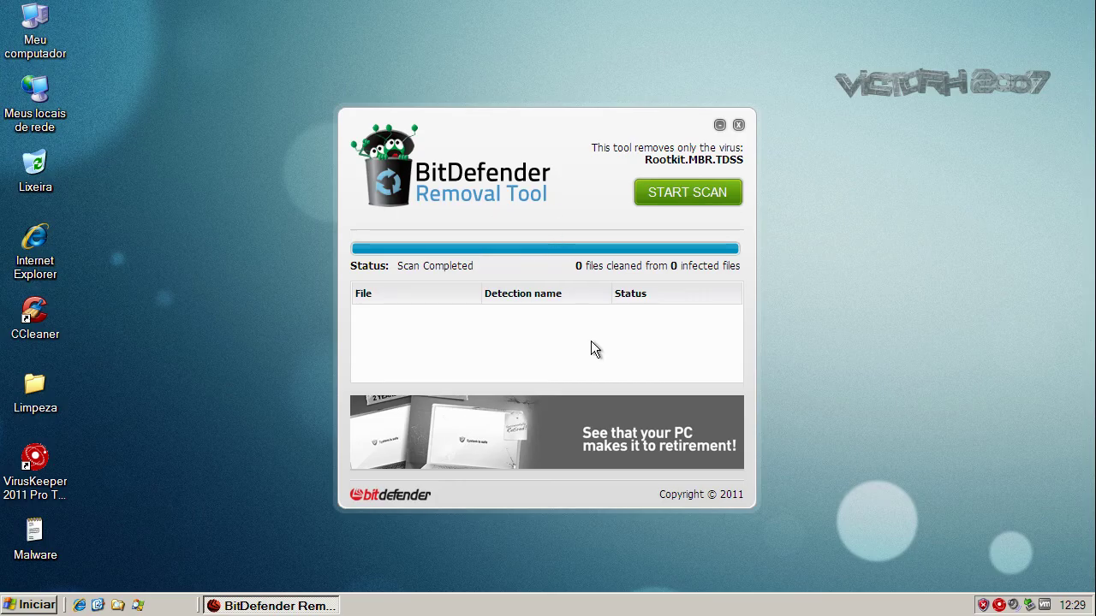
click(738, 126)
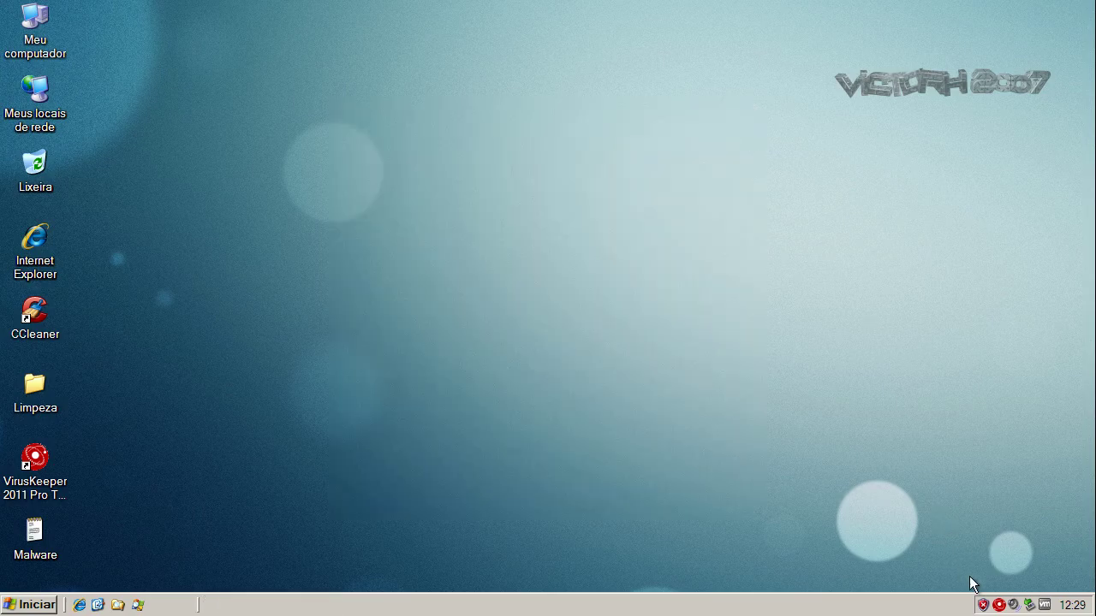
- Reopen VirusKeeper on its protection status page and reposition its window on the desktop
double_click(999, 605)
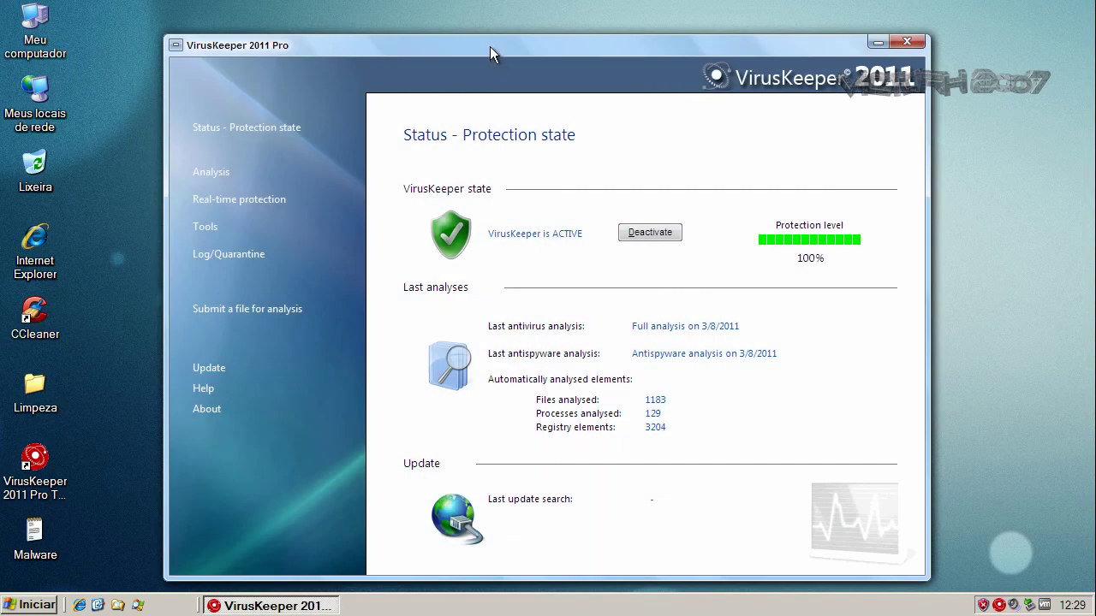
drag(489, 46, 446, 37)
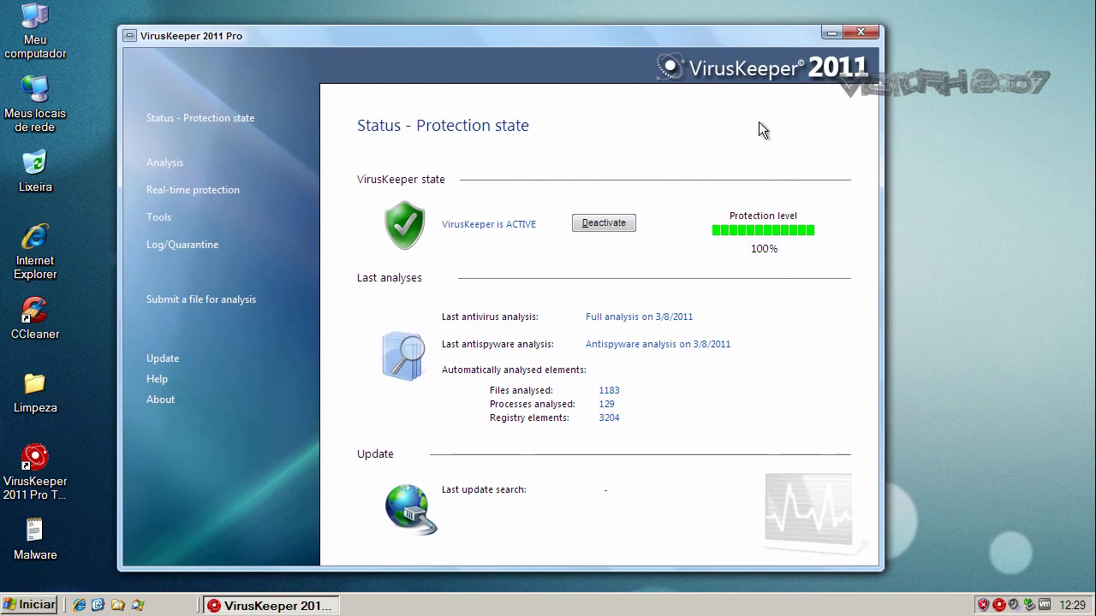